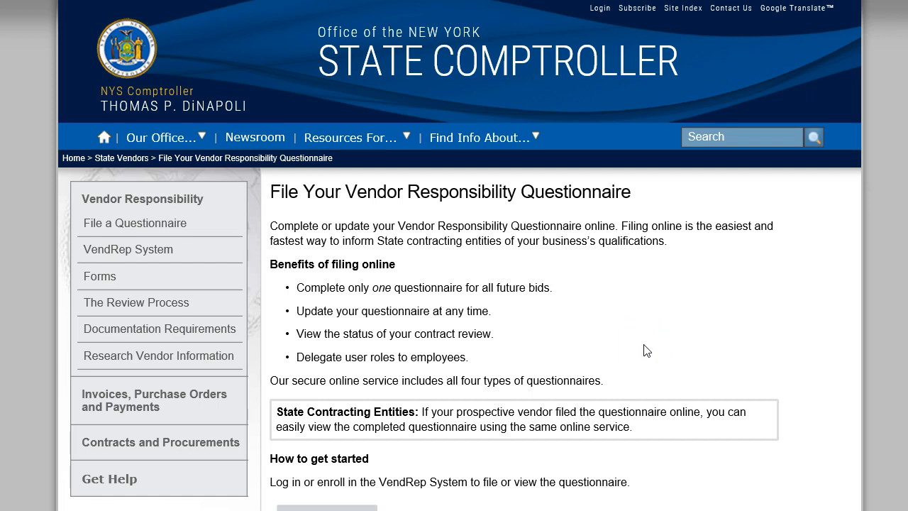
Step: Review the State Comptroller's vendor responsibility questionnaire page, including how to get started, and close it
scroll(646, 350, "down", 2)
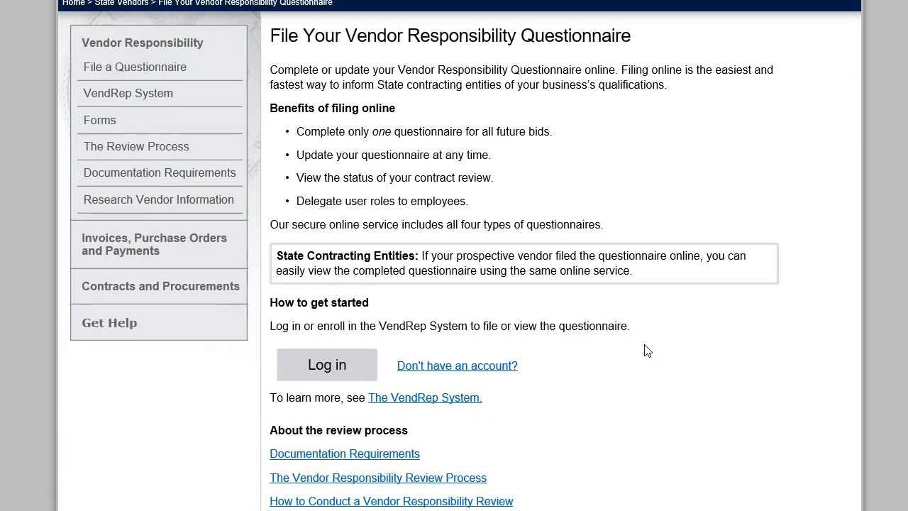
scroll(646, 350, "up", 2)
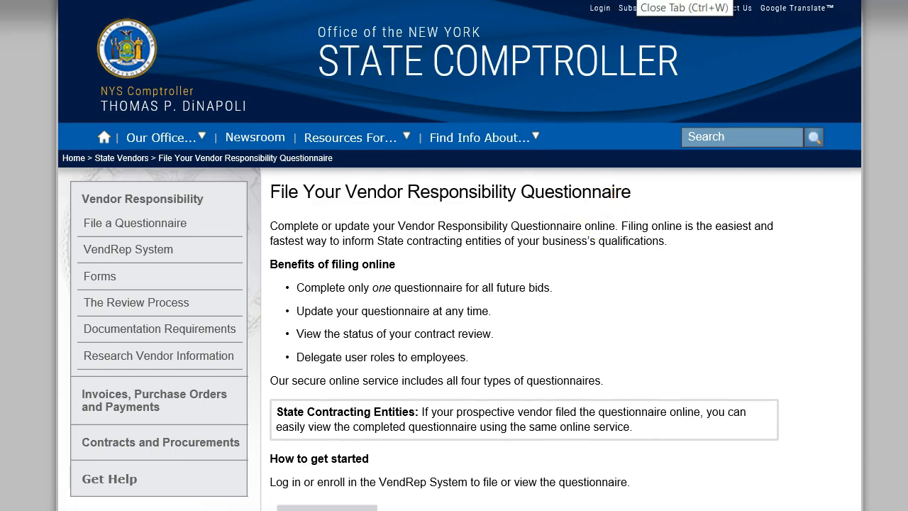
left_click(637, 0)
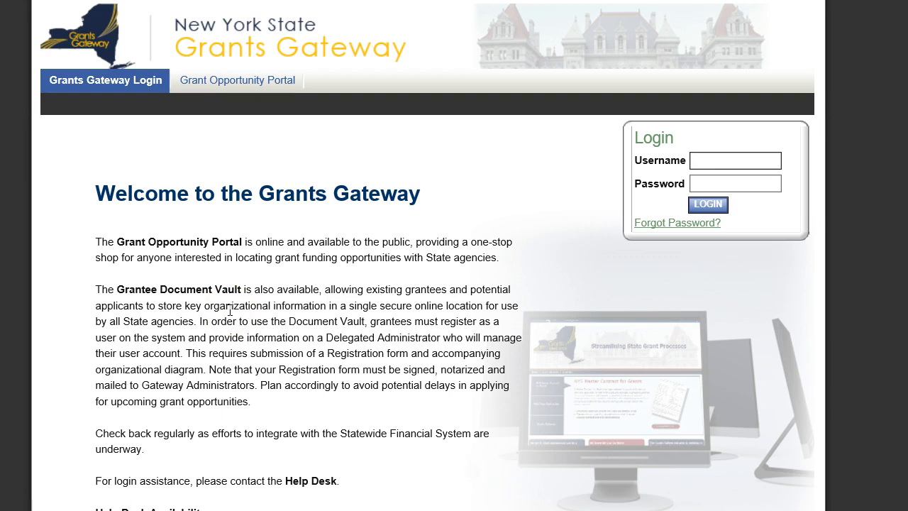
Step: Log in to the Grants Gateway with the username and account password, and open the organization's information page
left_click(249, 270)
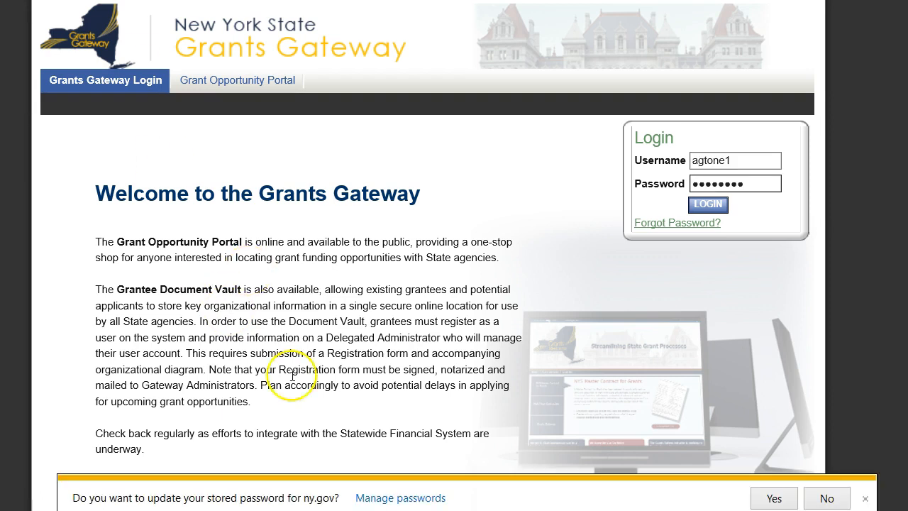
left_click(766, 498)
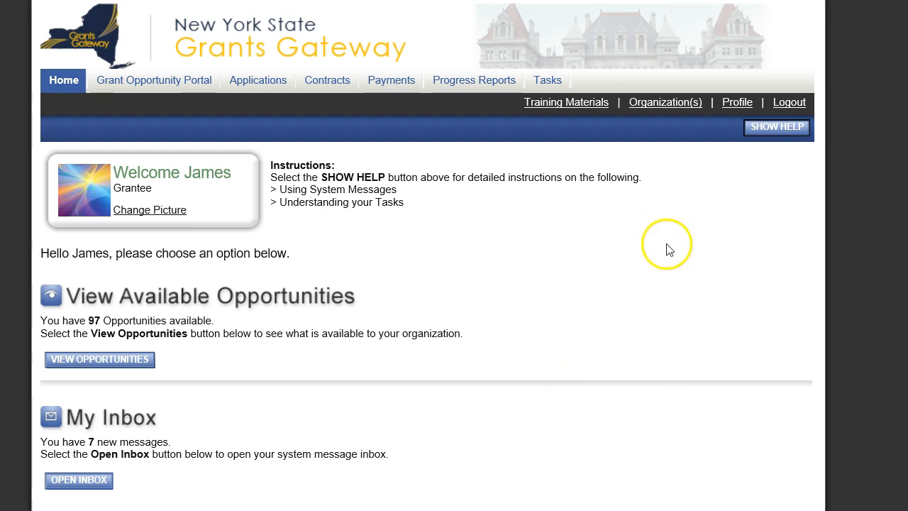
left_click(661, 107)
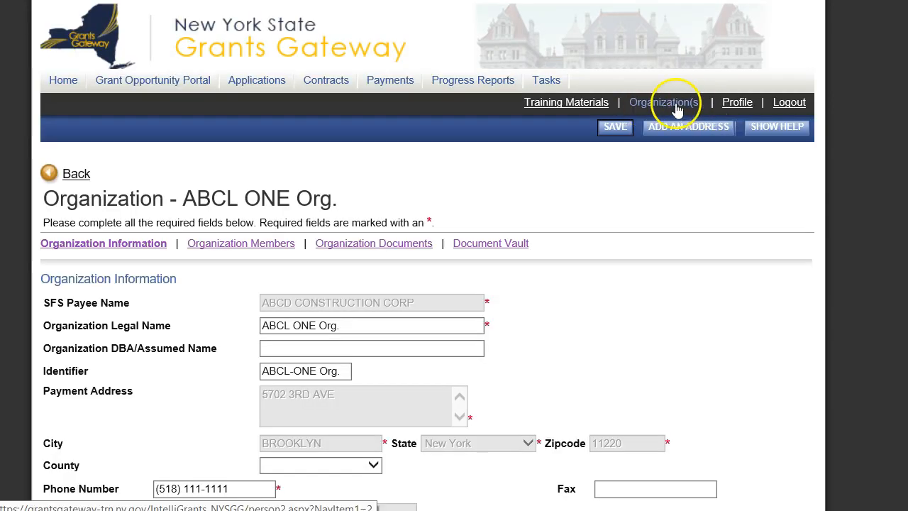
left_click(140, 247)
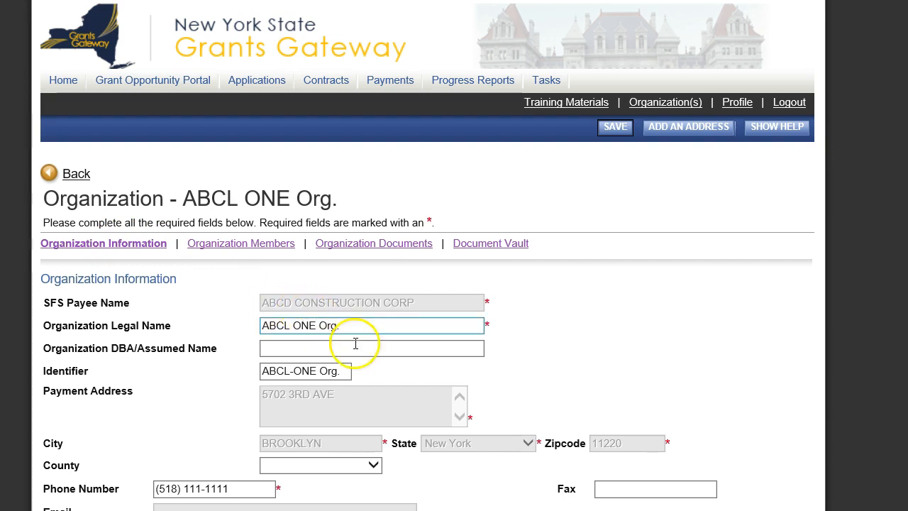
Step: Review the organization's details, including its legal name, payment address, entity type and Federal ID Number
scroll(468, 323, "down", 2)
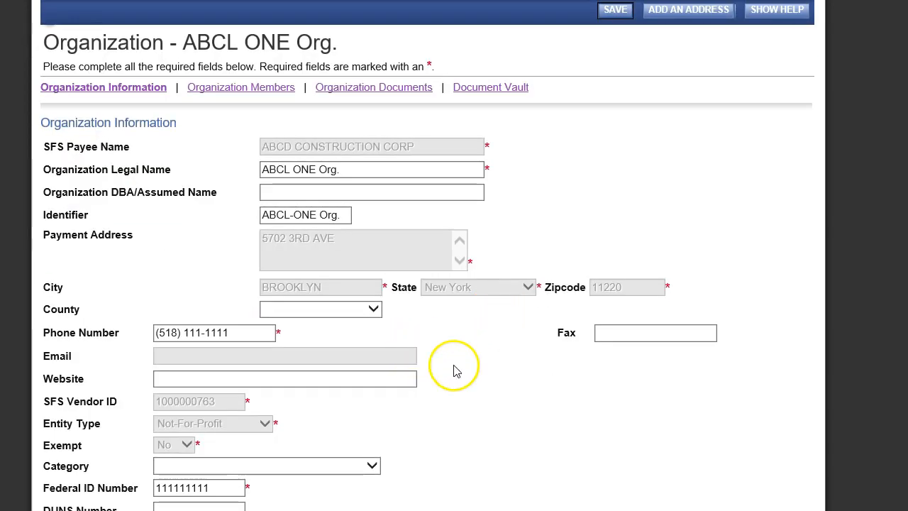
scroll(479, 374, "down", 3)
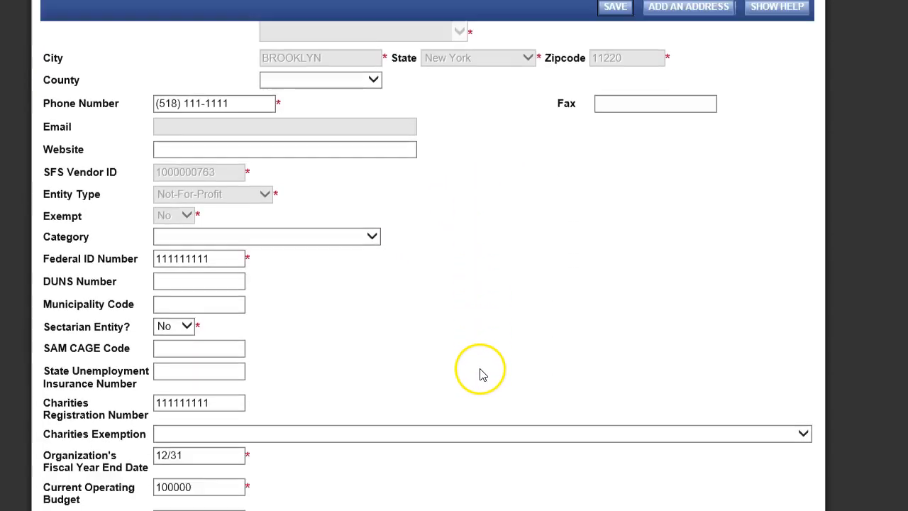
left_click(237, 257)
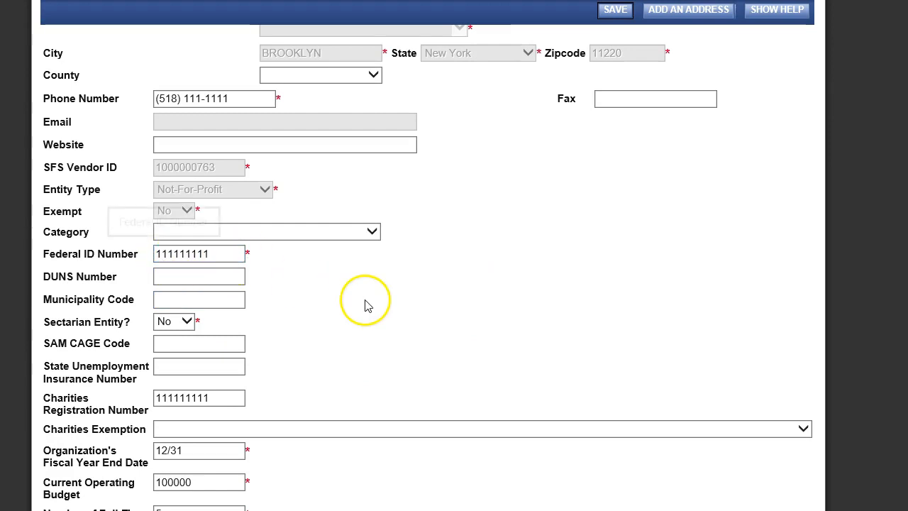
scroll(367, 304, "down", 2)
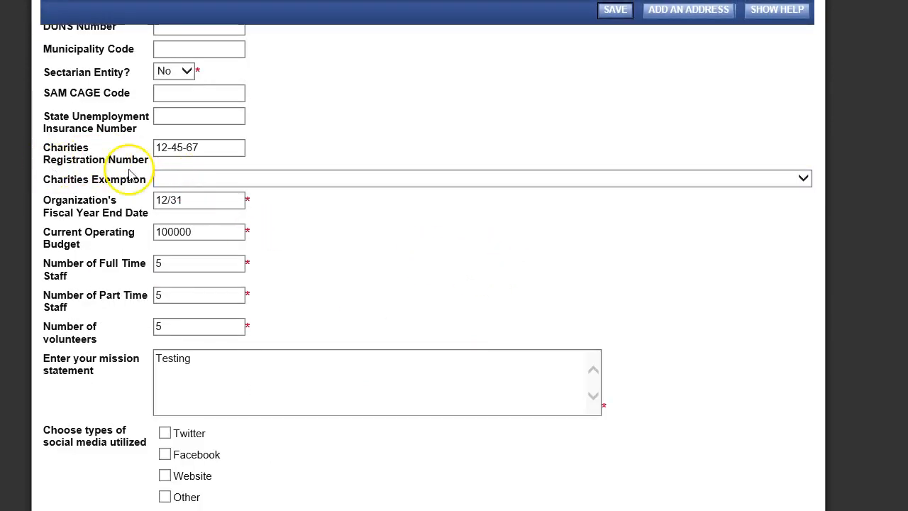
Step: Check the Charities Registration Number and look through the Charities Exemption options without choosing one
left_click_drag(214, 150, 146, 149)
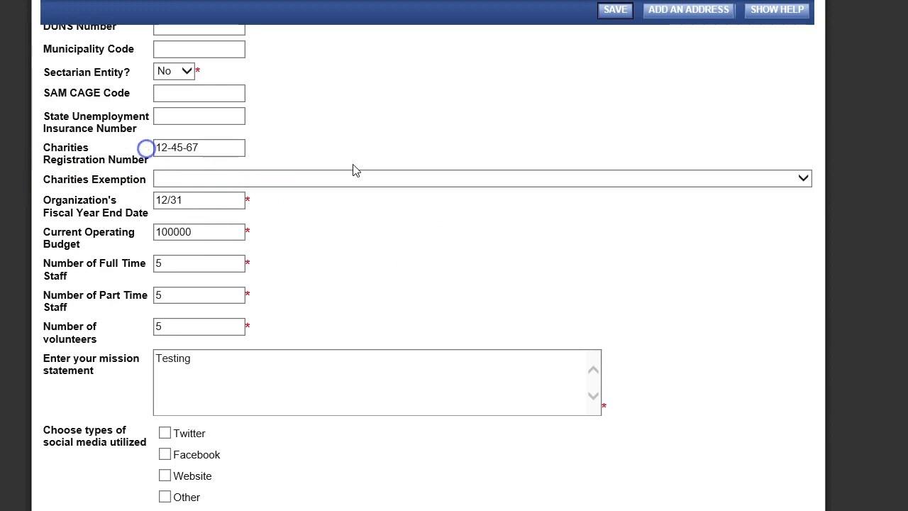
left_click(178, 148)
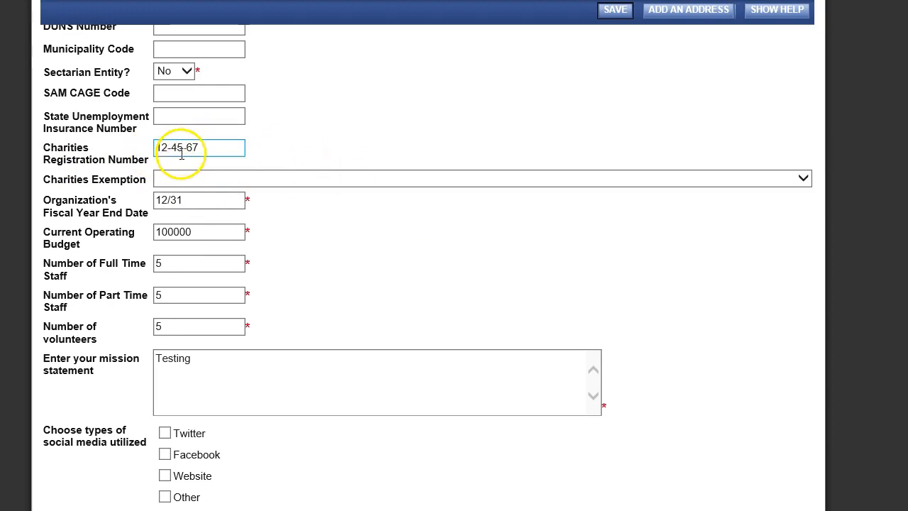
left_click(367, 152)
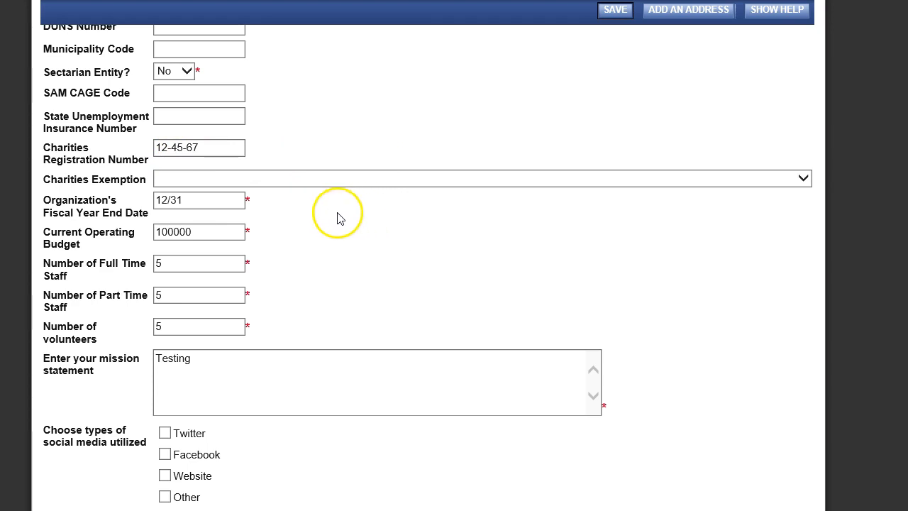
left_click(297, 181)
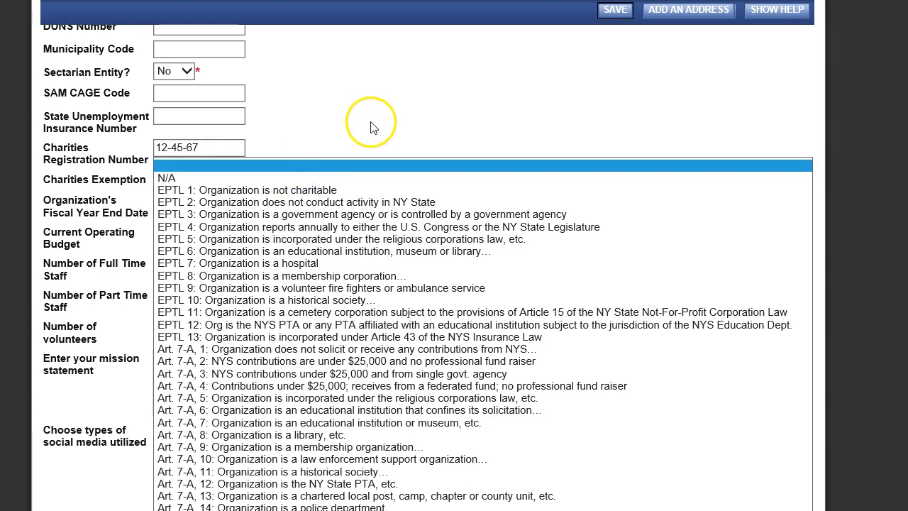
left_click(370, 126)
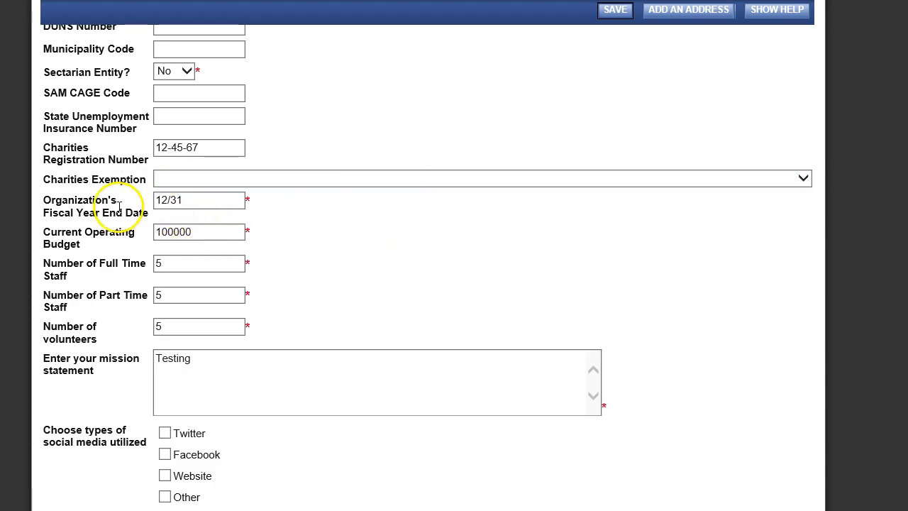
Step: Check the organization's fiscal year end date and operating budget, and look over the rest of the organization information
left_click(199, 202)
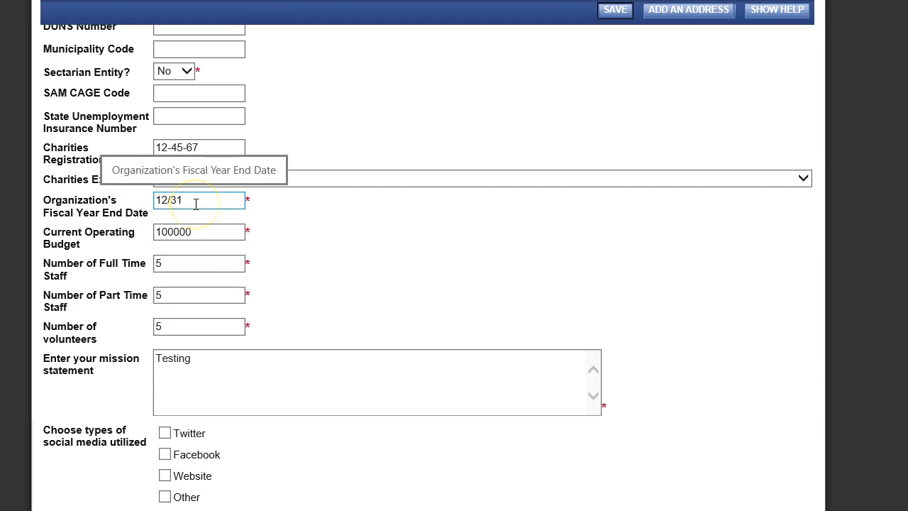
scroll(196, 204, "down", 2)
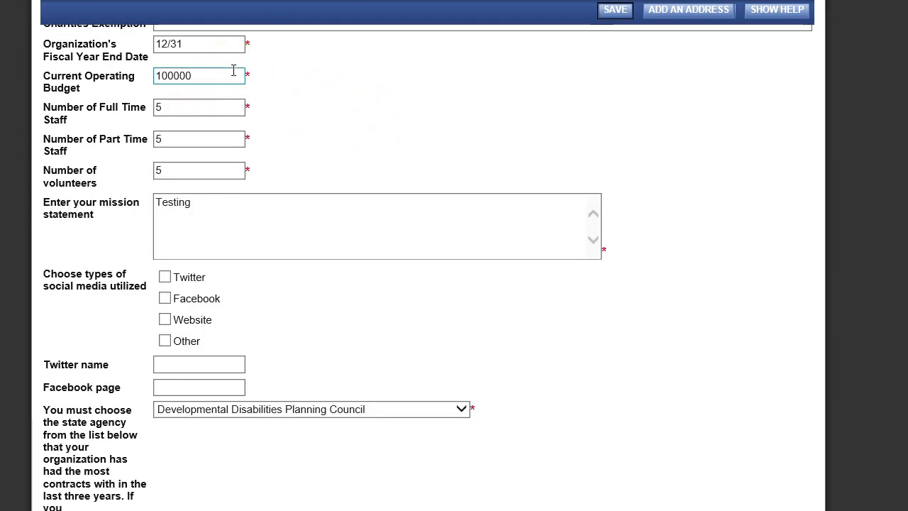
scroll(512, 334, "up", 7)
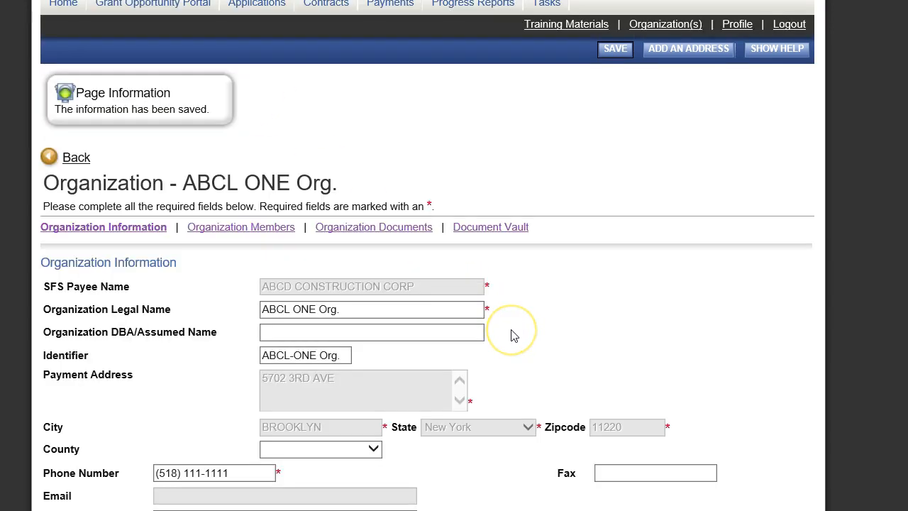
scroll(512, 331, "down", 4)
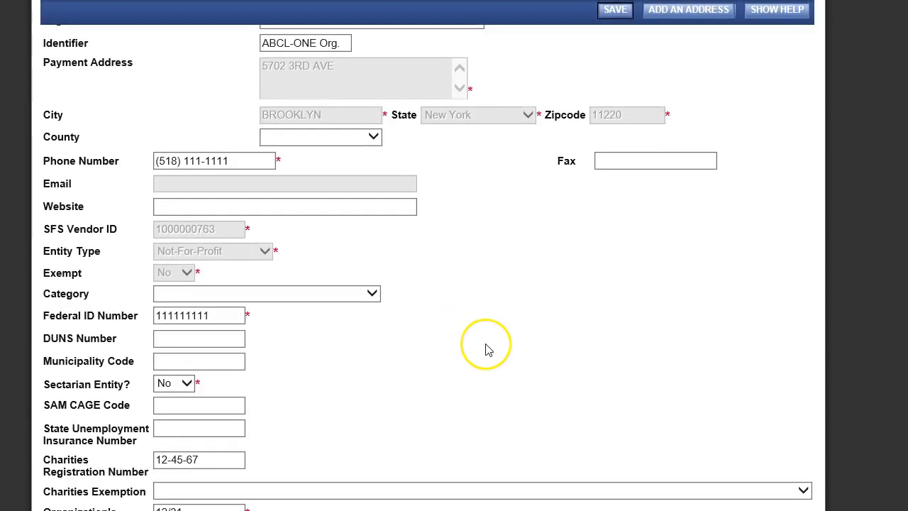
scroll(488, 350, "up", 4)
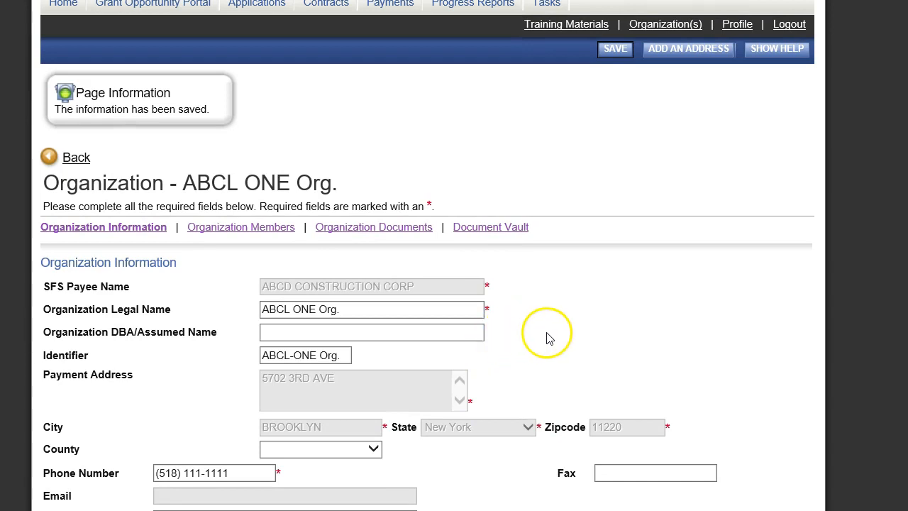
Step: Open the organization's Document Vault and check its current status
left_click(481, 236)
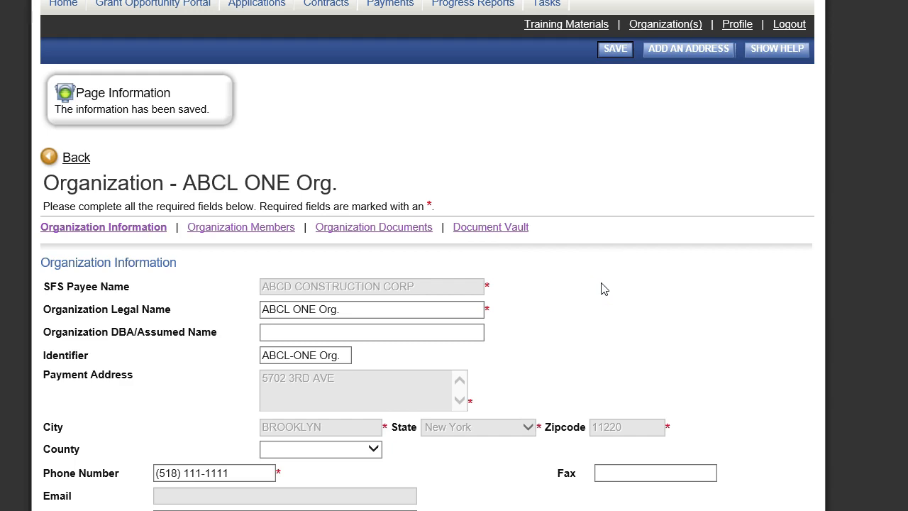
triple_click(469, 237)
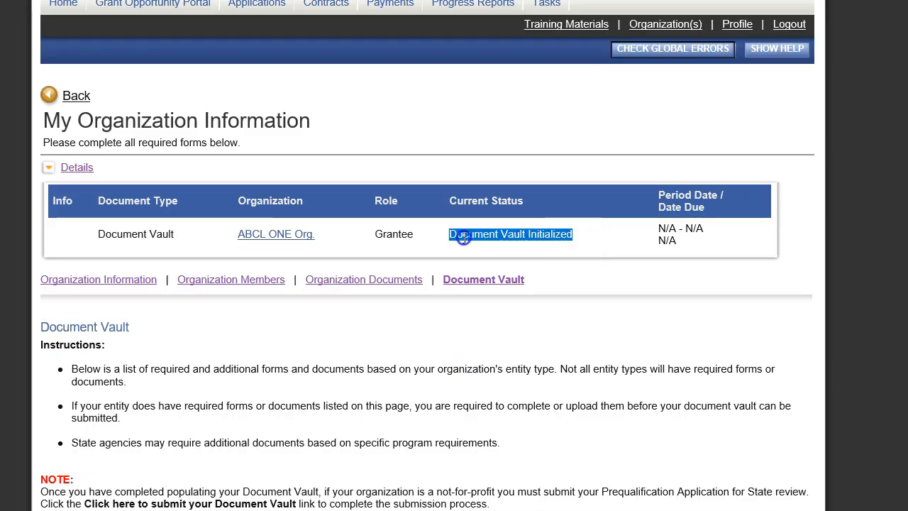
left_click(504, 252)
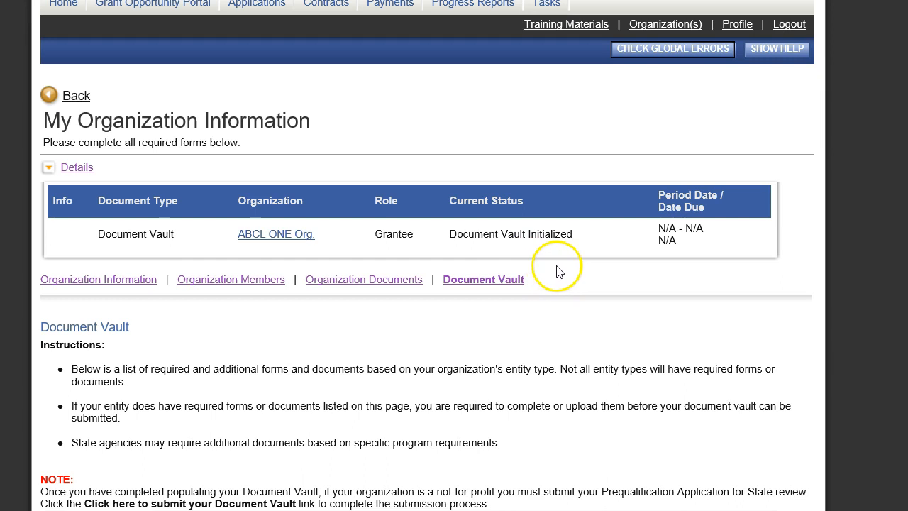
left_click_drag(577, 241, 450, 237)
left_click(517, 247)
Step: Examine the vault's required forms and not-for-profit required documents, including the CHAR500 or CHAR410 entry
scroll(547, 342, "down", 5)
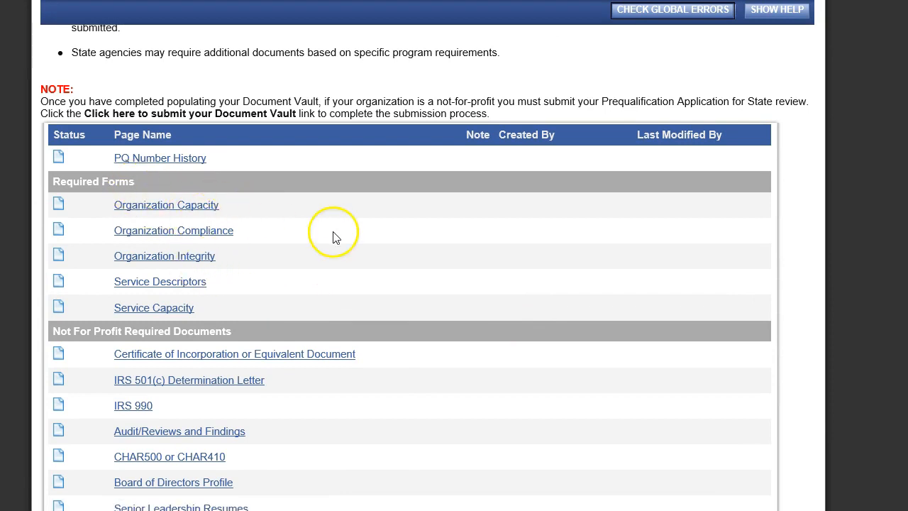
scroll(284, 234, "down", 3)
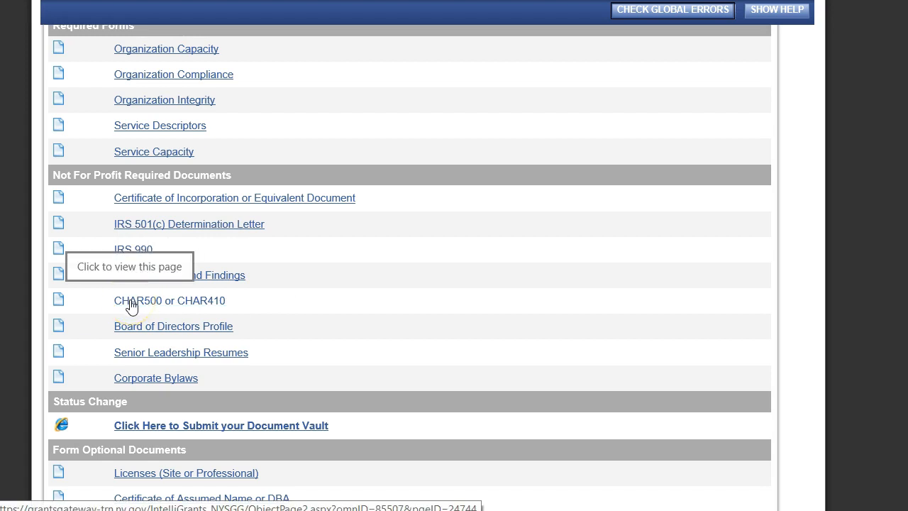
left_click(205, 304)
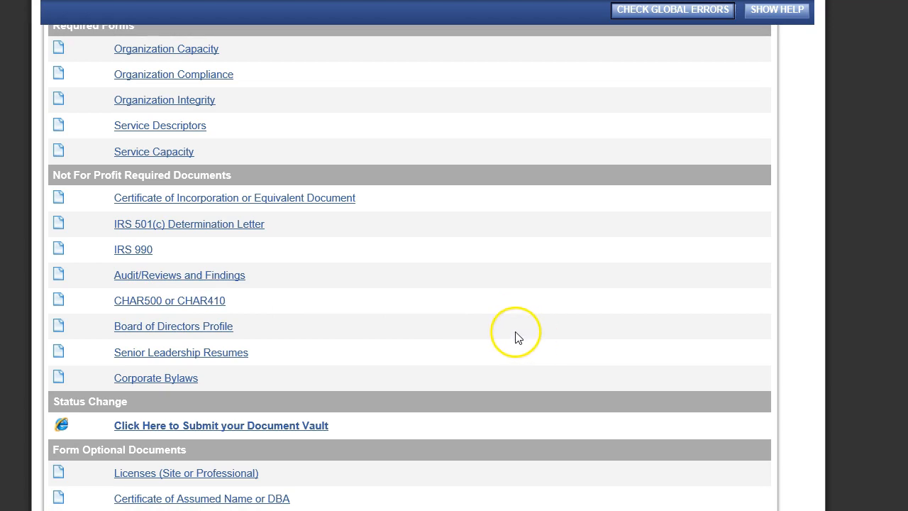
scroll(524, 386, "up", 10)
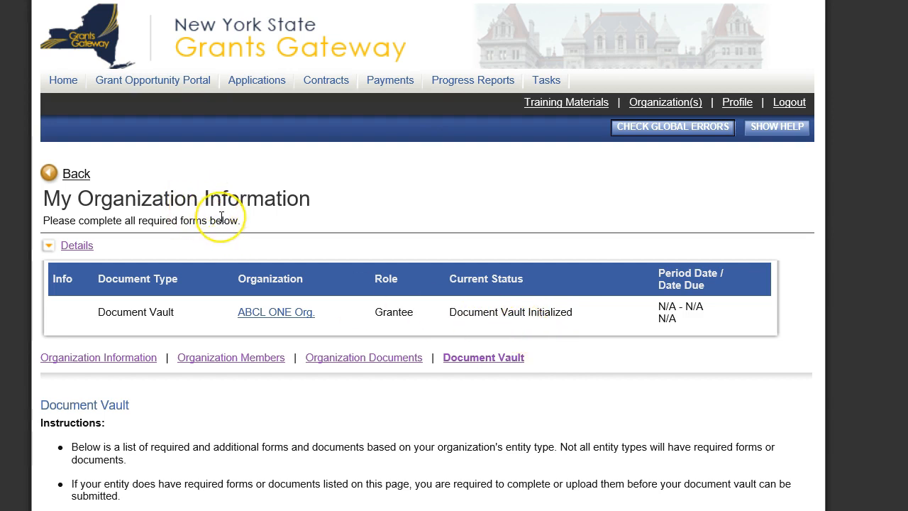
Step: Return to the home page, open the tasks list and locate the Document Vault task GDV-DDP-00488
left_click(63, 80)
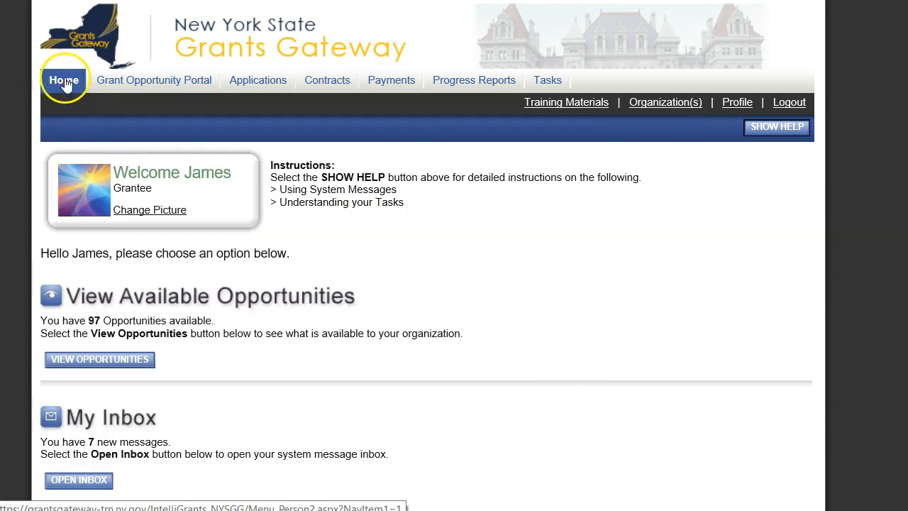
scroll(390, 239, "down", 3)
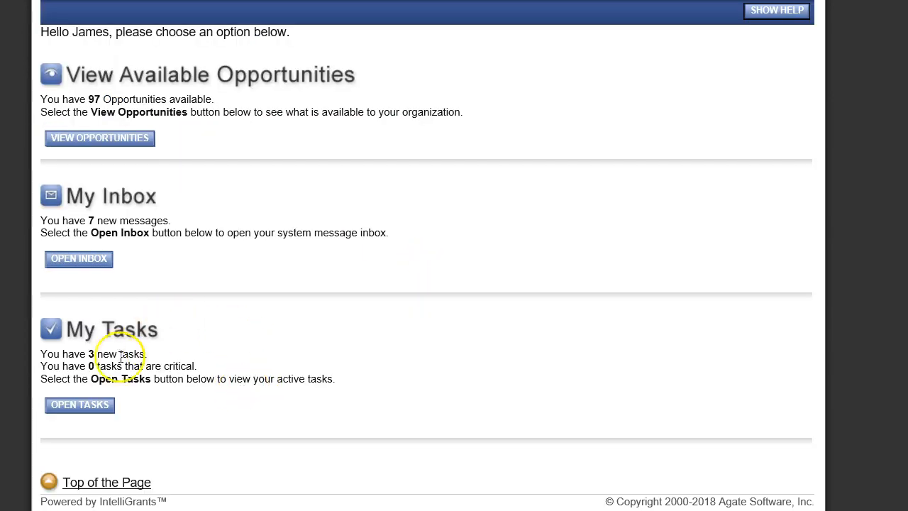
left_click(84, 413)
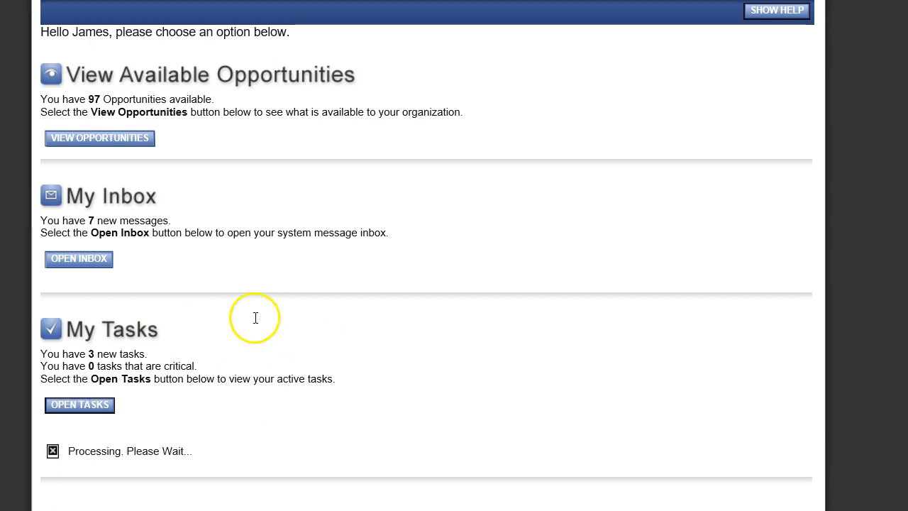
scroll(290, 342, "down", 3)
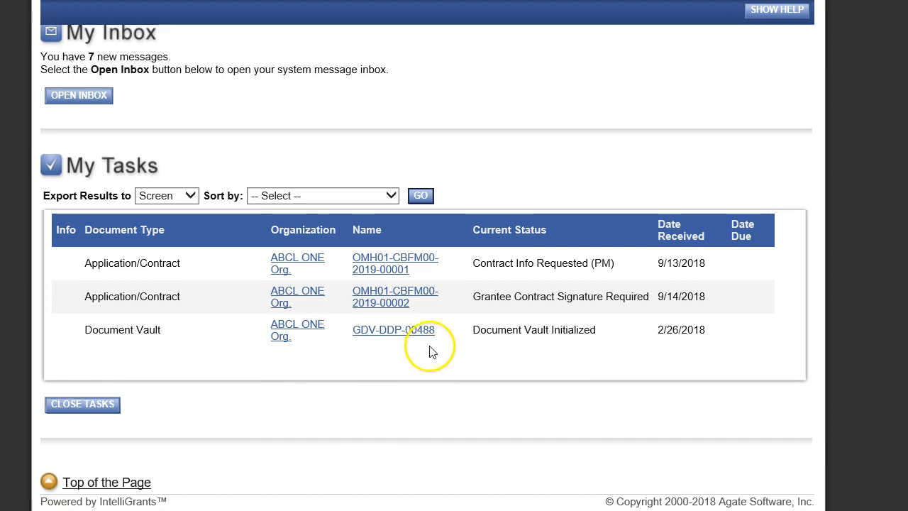
left_click(364, 330)
left_click(444, 364)
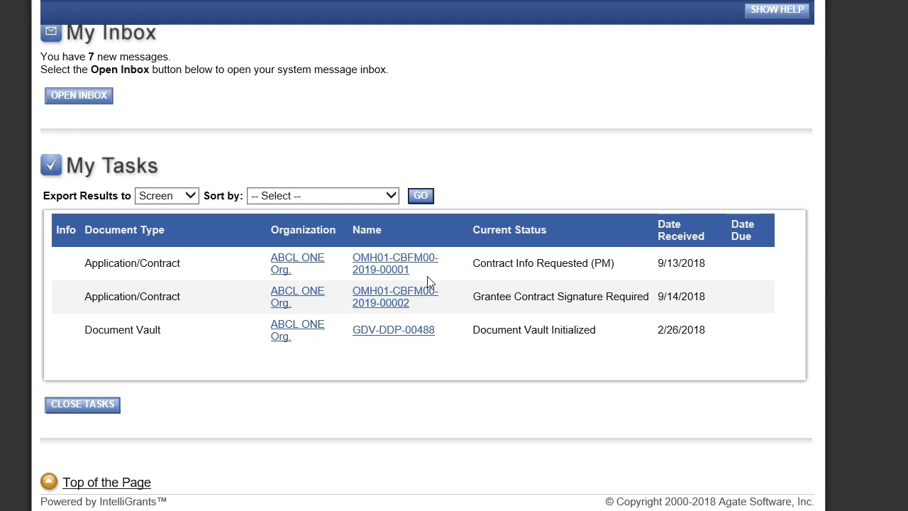
scroll(435, 399, "up", 1)
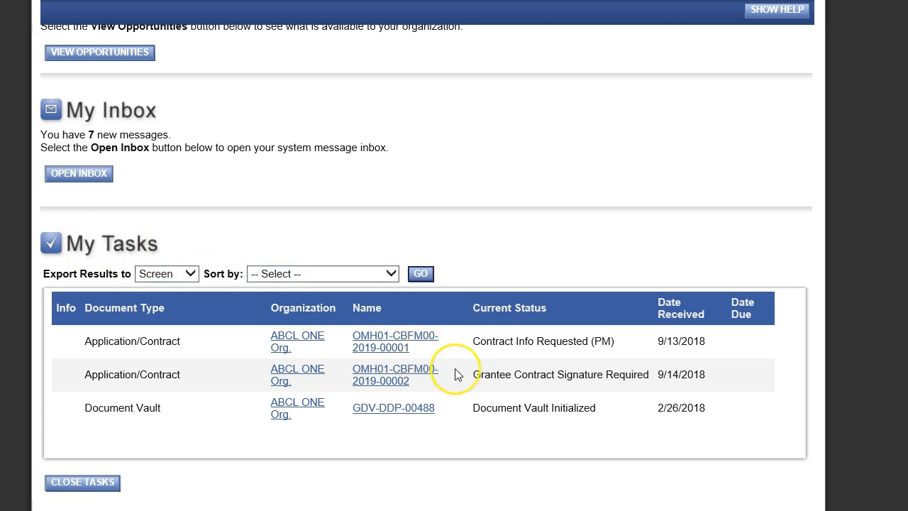
scroll(457, 375, "up", 5)
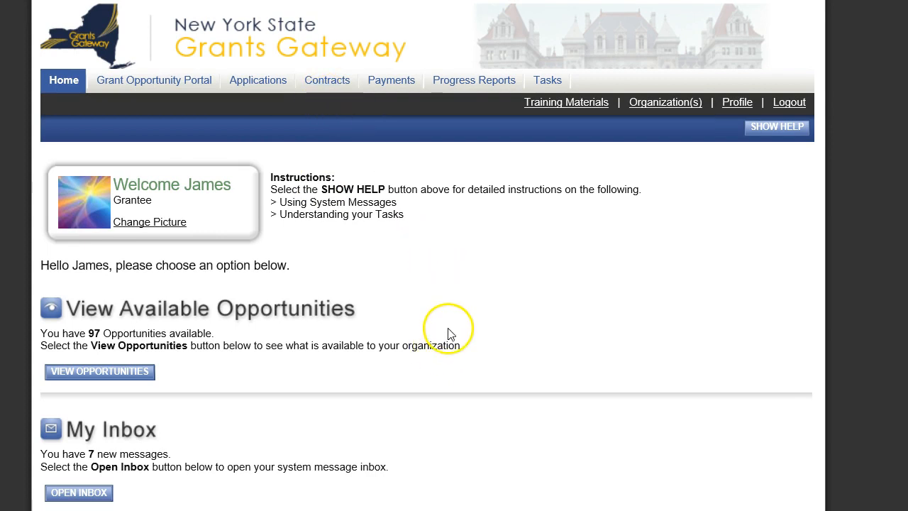
Step: Look over the task list on the home page, then open the contract search and review its criteria
scroll(448, 334, "down", 5)
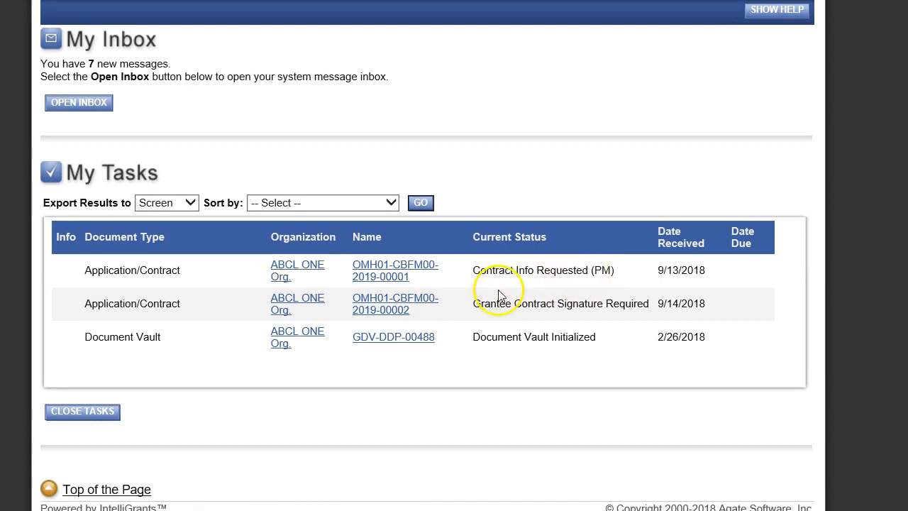
scroll(445, 339, "up", 5)
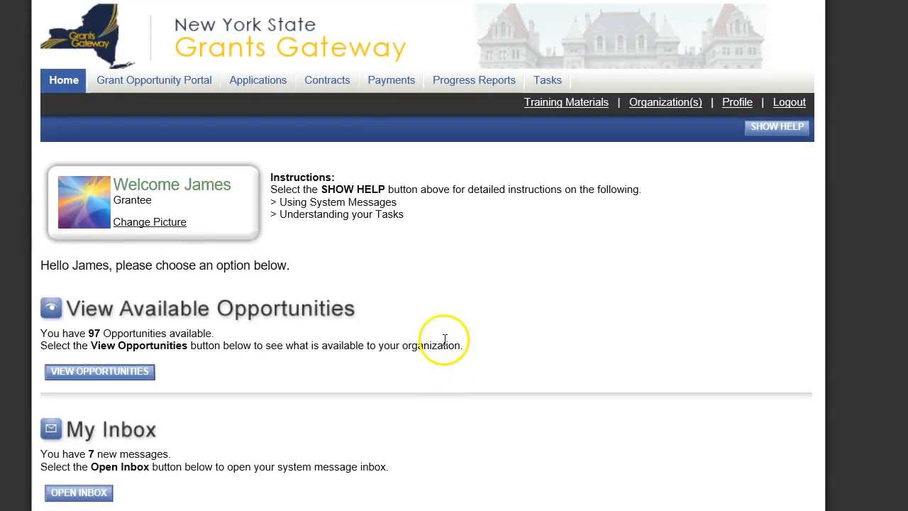
left_click(330, 80)
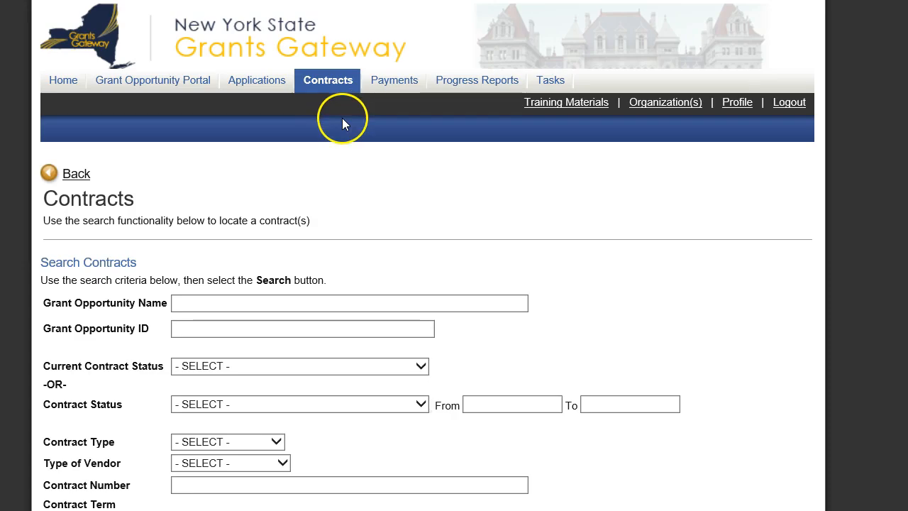
scroll(419, 284, "down", 2)
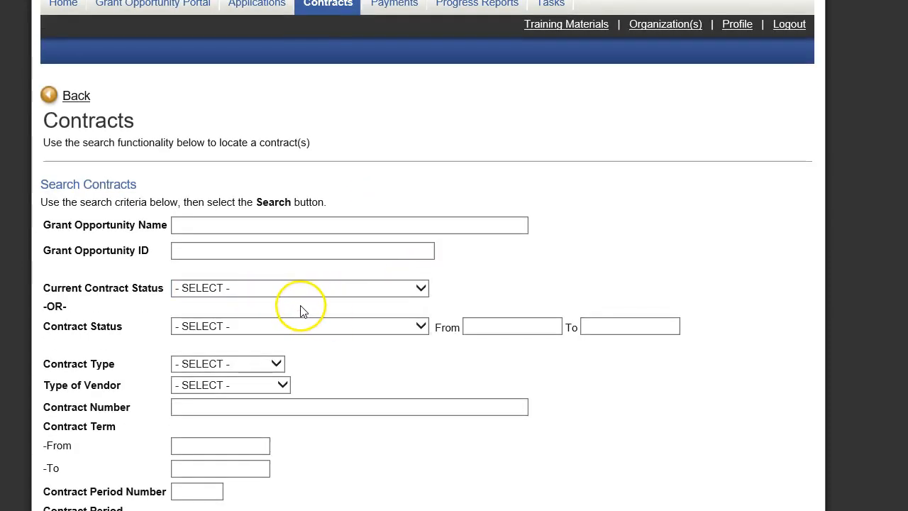
scroll(340, 321, "down", 2)
left_click(191, 150)
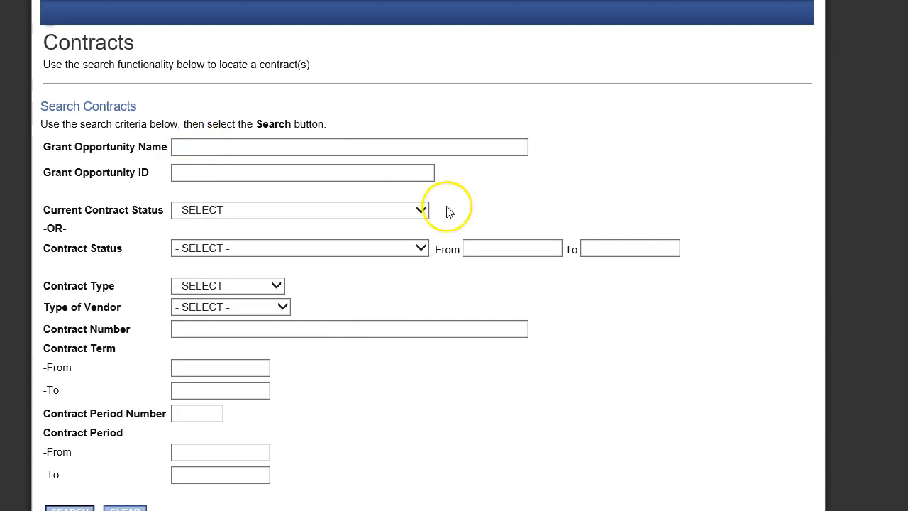
Step: Search the contracts by Grant Opportunity ID "cbfm"
left_click(248, 174)
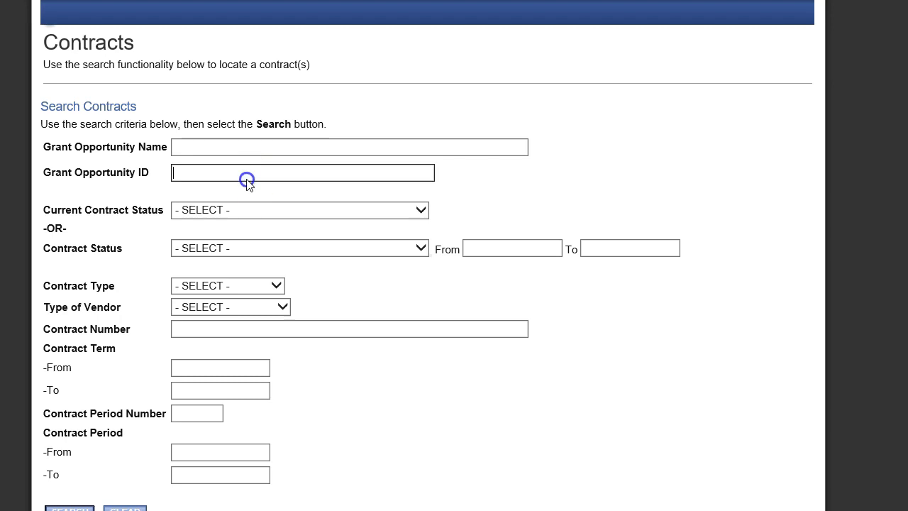
type("cbfm")
left_click(474, 378)
type("m")
scroll(358, 404, "down", 2)
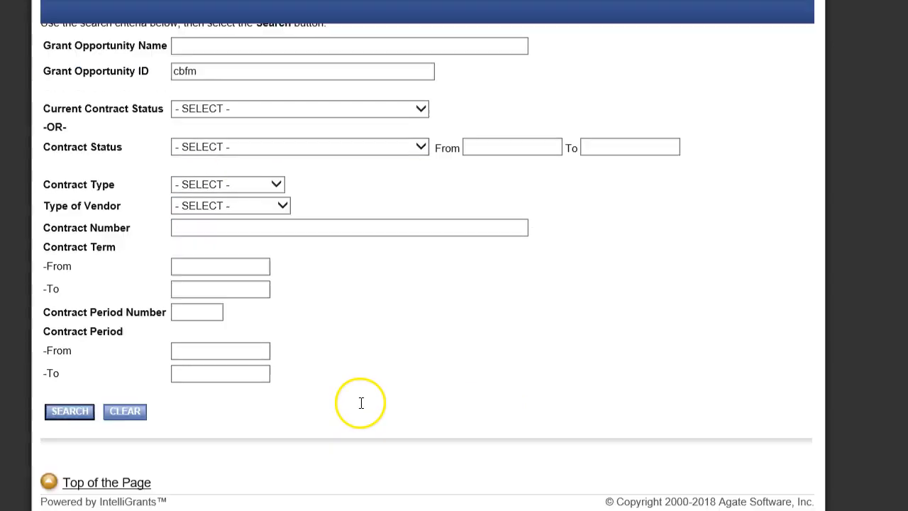
left_click(66, 408)
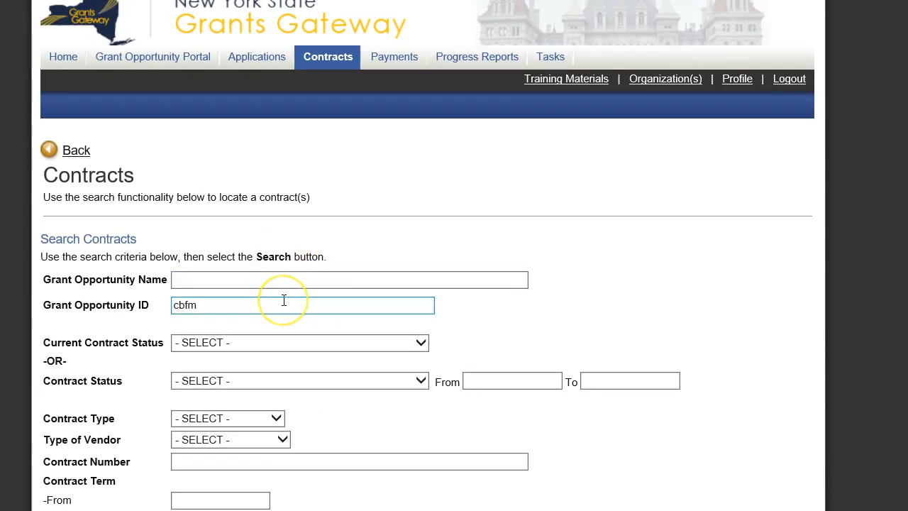
scroll(290, 300, "down", 3)
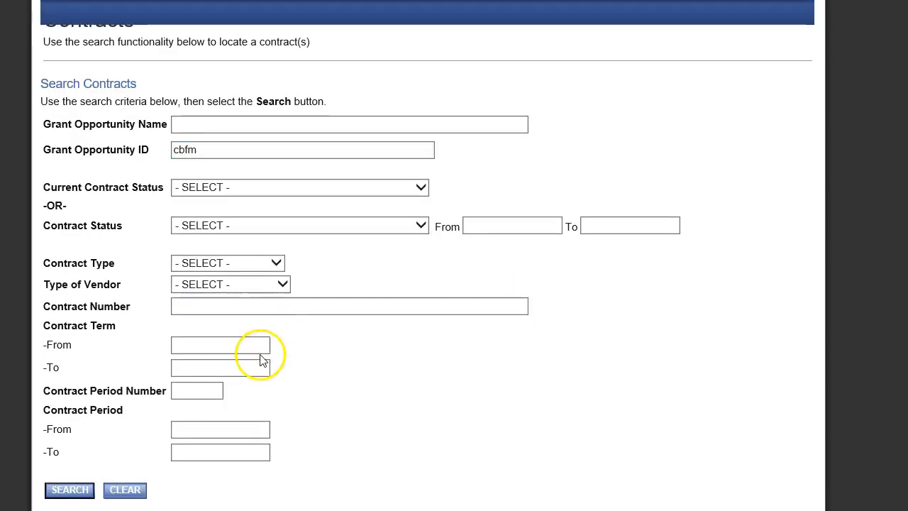
left_click(75, 488)
scroll(423, 378, "down", 7)
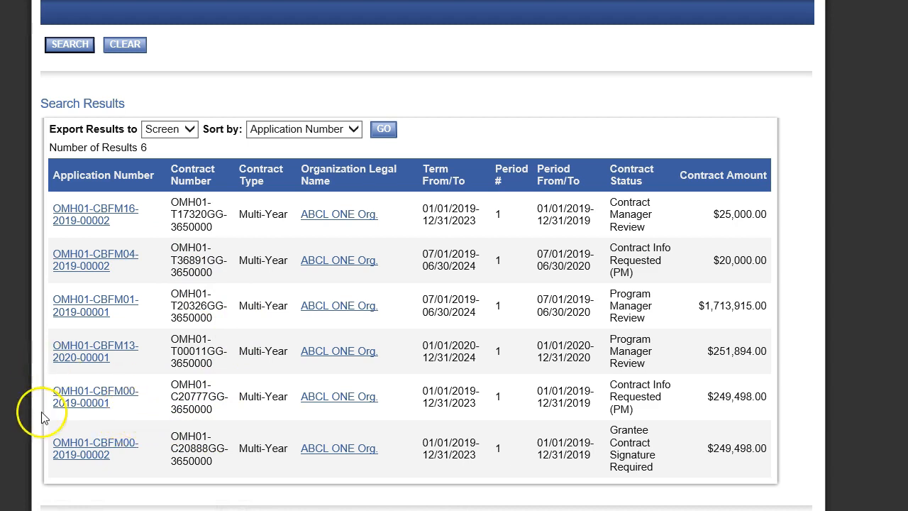
left_click(106, 396)
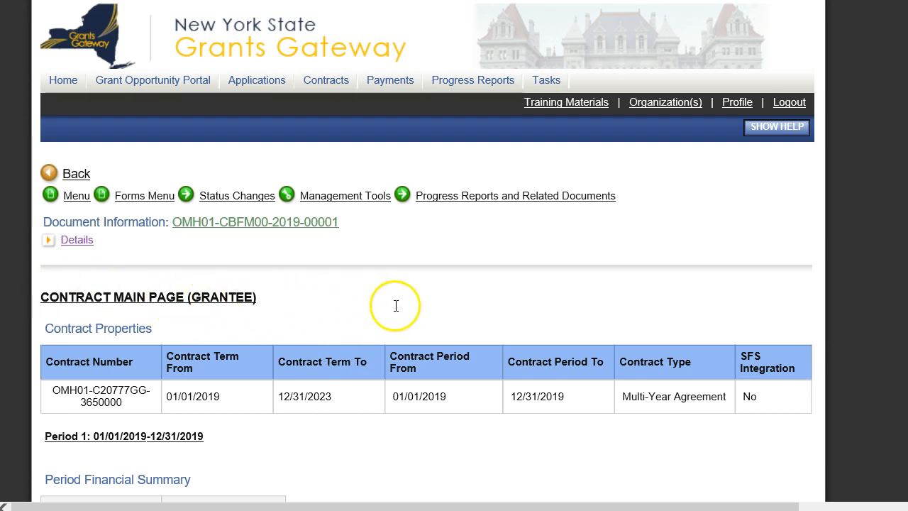
scroll(390, 305, "down", 2)
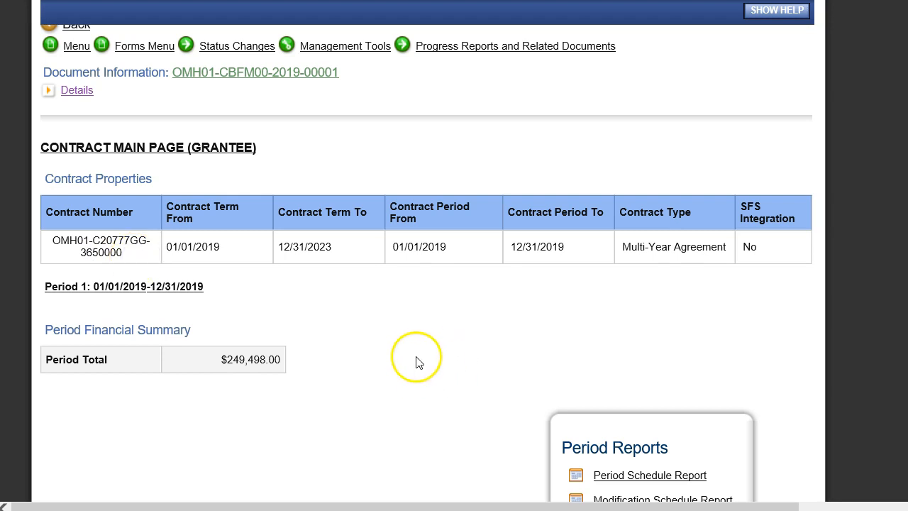
scroll(430, 379, "up", 1)
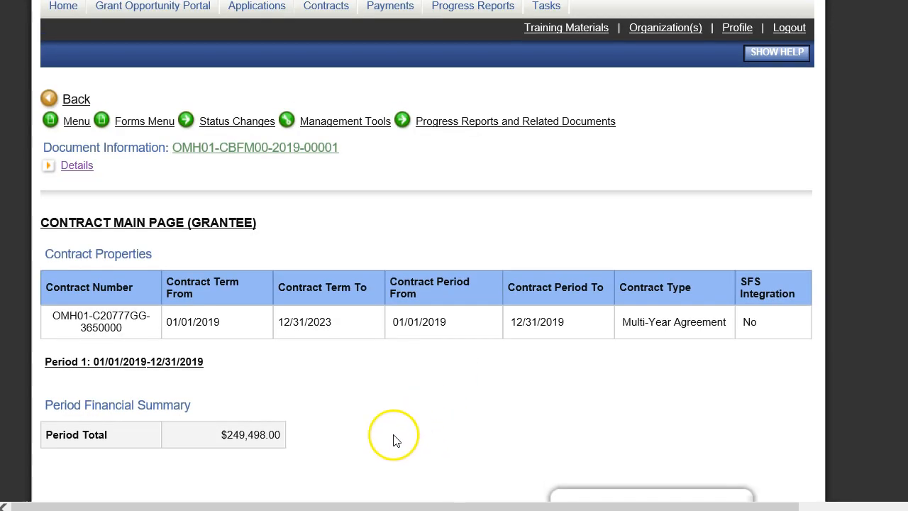
Step: Open the full forms list for the contract and look over its form sections
mouse_move(140, 128)
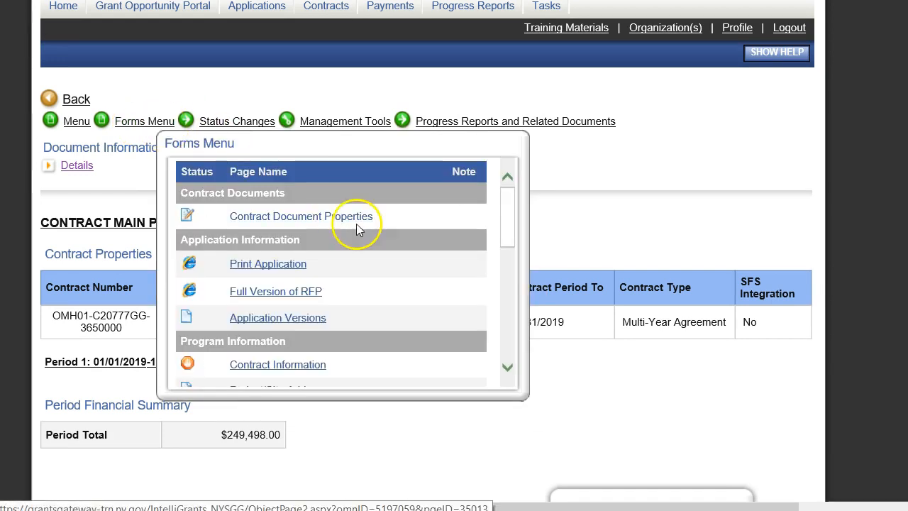
left_click_drag(513, 208, 513, 275)
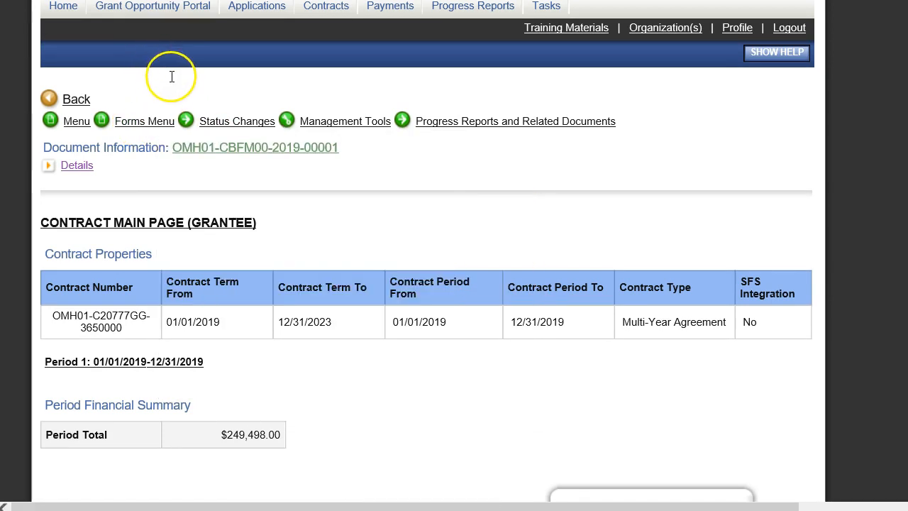
left_click(131, 126)
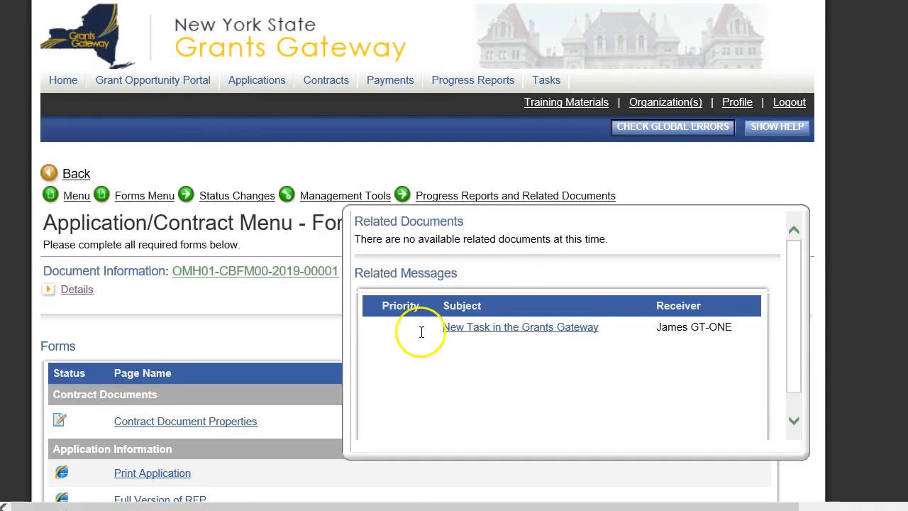
scroll(353, 326, "down", 2)
scroll(358, 322, "down", 1)
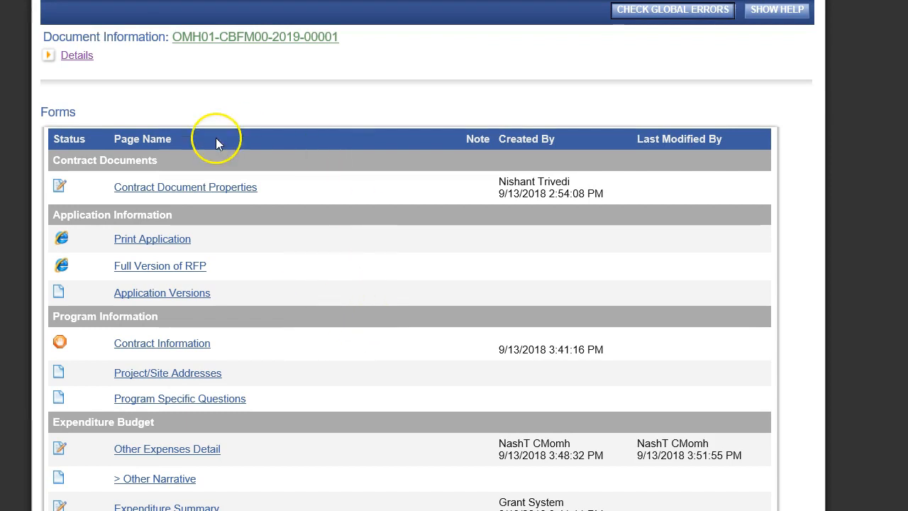
Step: Open the Contract Document Properties form and examine the standard attachments and the additional contract documents
left_click(212, 187)
scroll(650, 280, "down", 2)
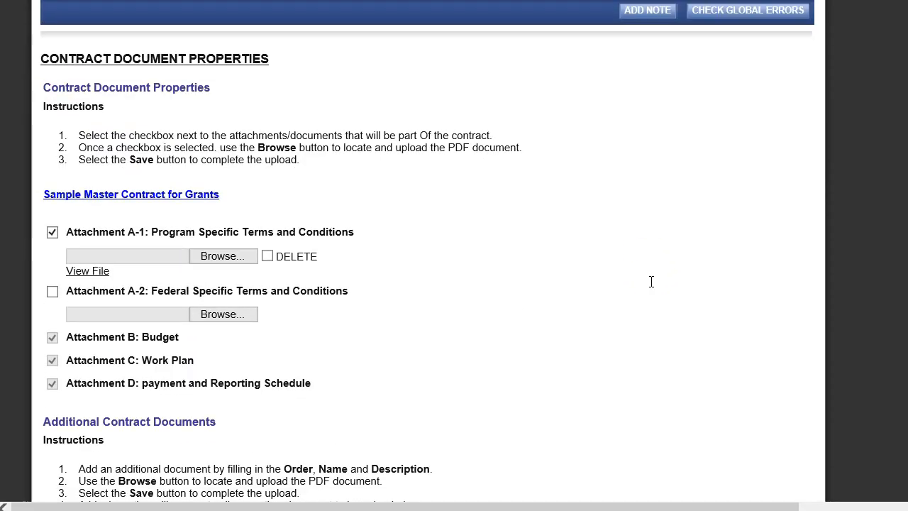
scroll(591, 281, "down", 1)
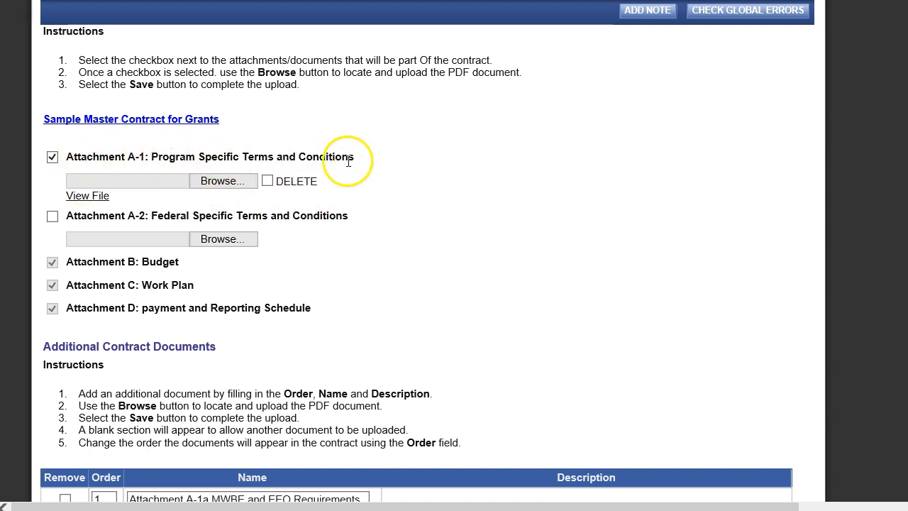
scroll(432, 170, "down", 1)
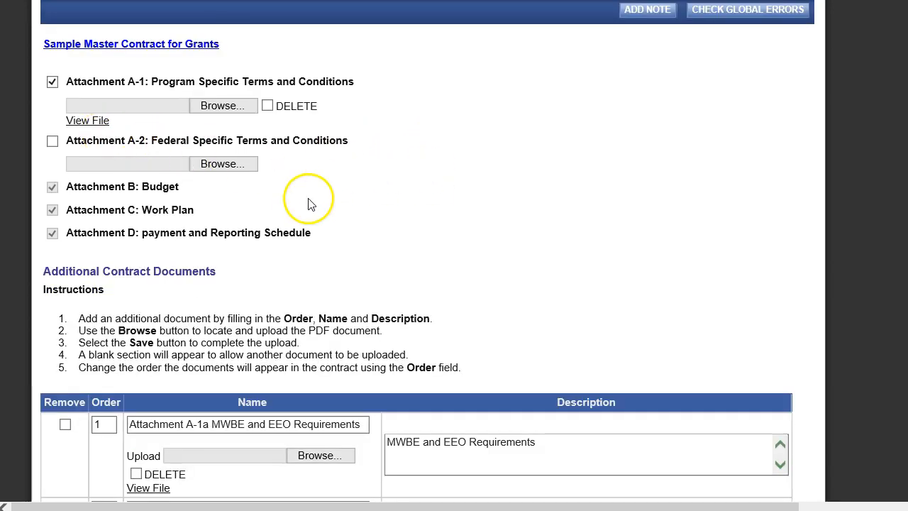
scroll(312, 204, "down", 3)
left_click(170, 201)
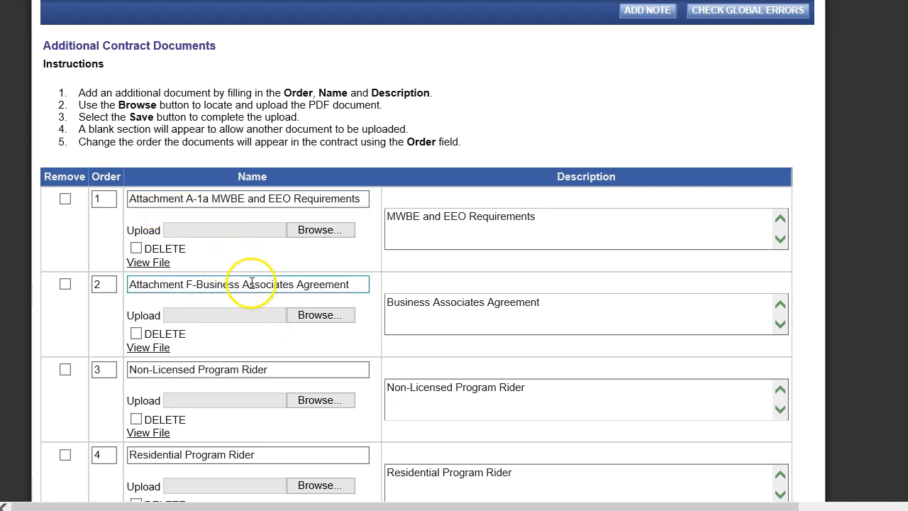
scroll(252, 284, "down", 2)
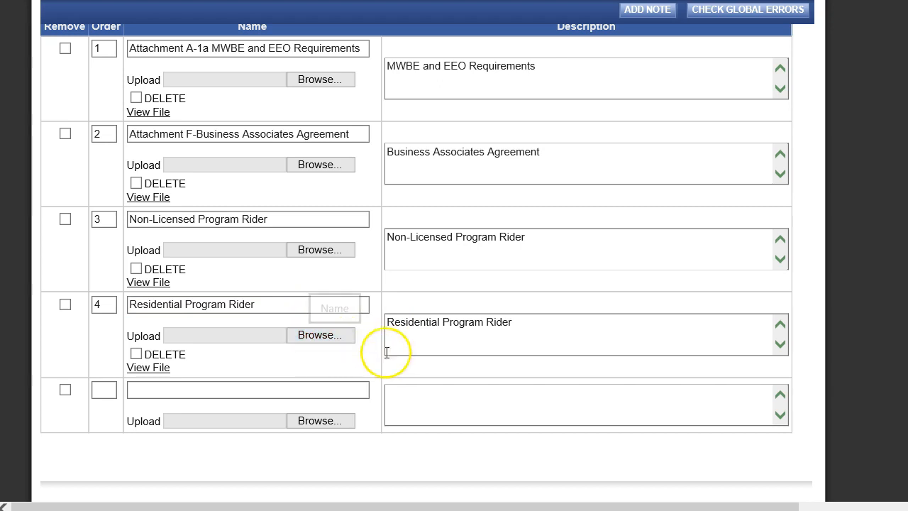
scroll(433, 389, "up", 10)
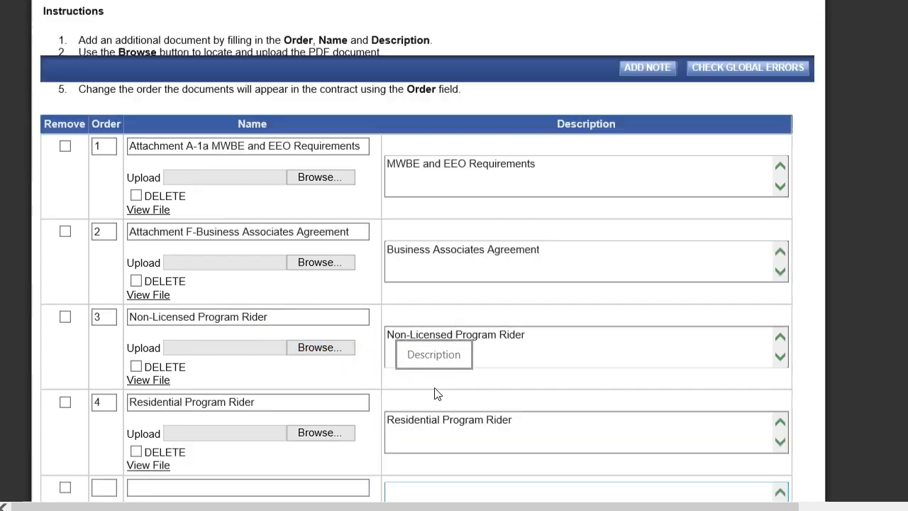
Step: Return to the contract's forms list, examine the application and program information forms, and check the status of Contract Information
left_click(139, 198)
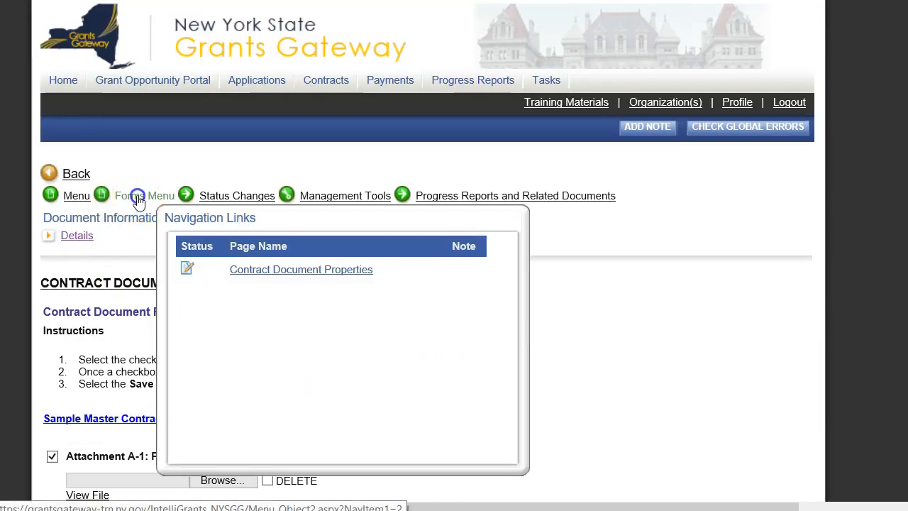
scroll(92, 324, "down", 3)
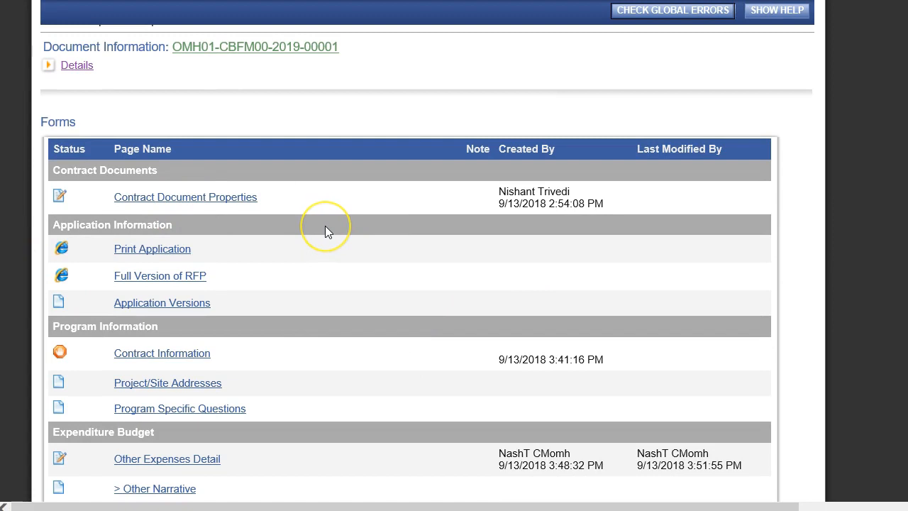
scroll(325, 231, "down", 2)
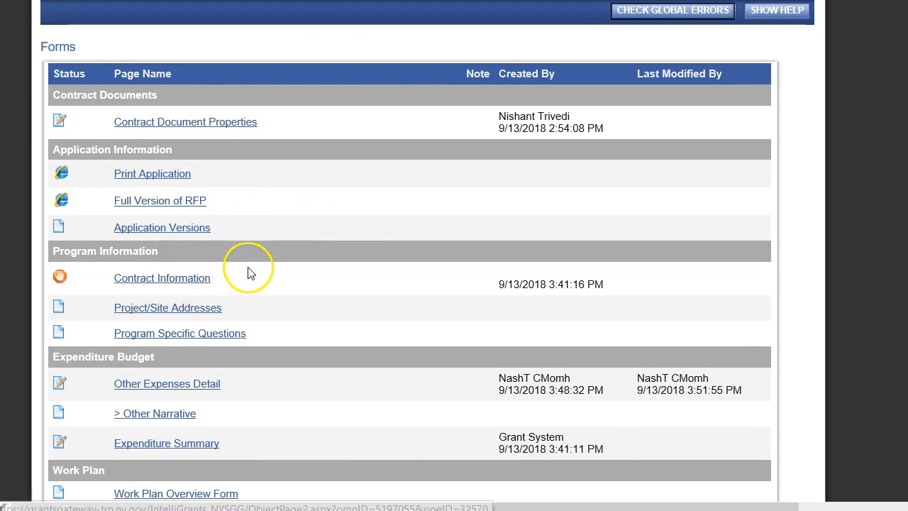
scroll(249, 269, "up", 4)
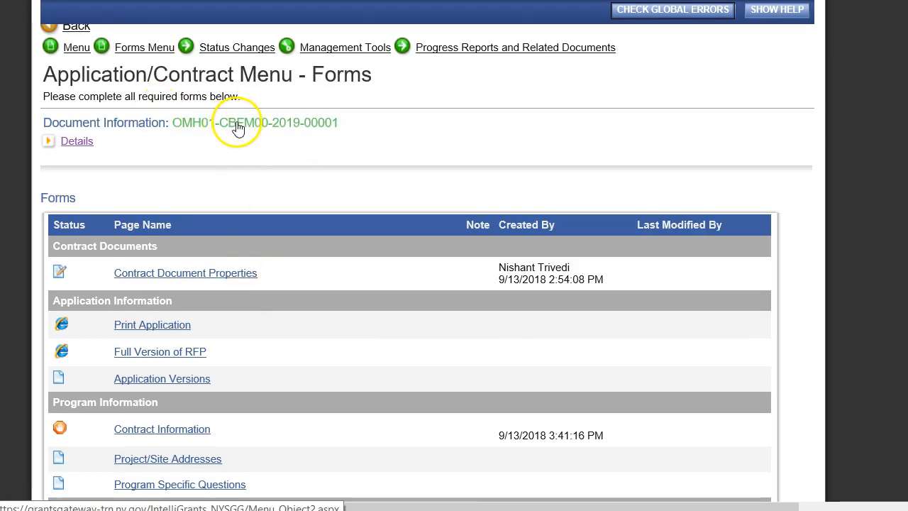
scroll(272, 289, "down", 4)
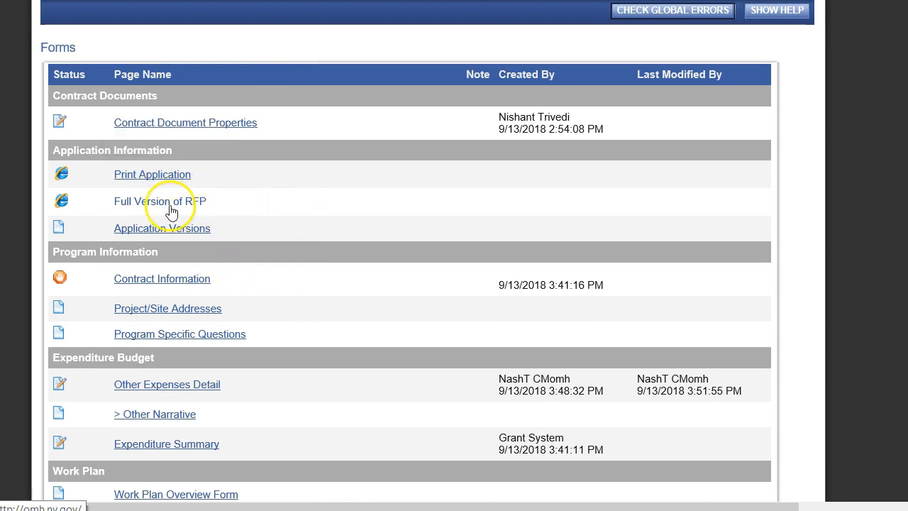
left_click(163, 230)
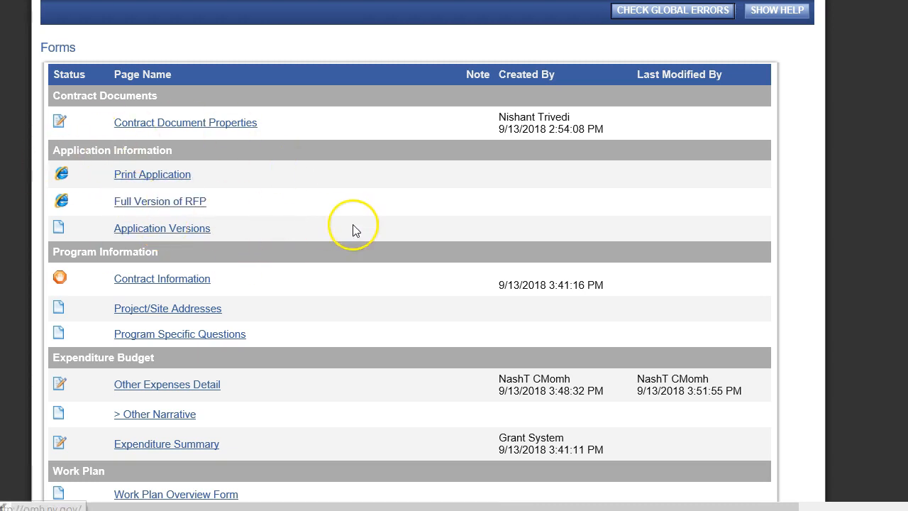
scroll(340, 214, "down", 2)
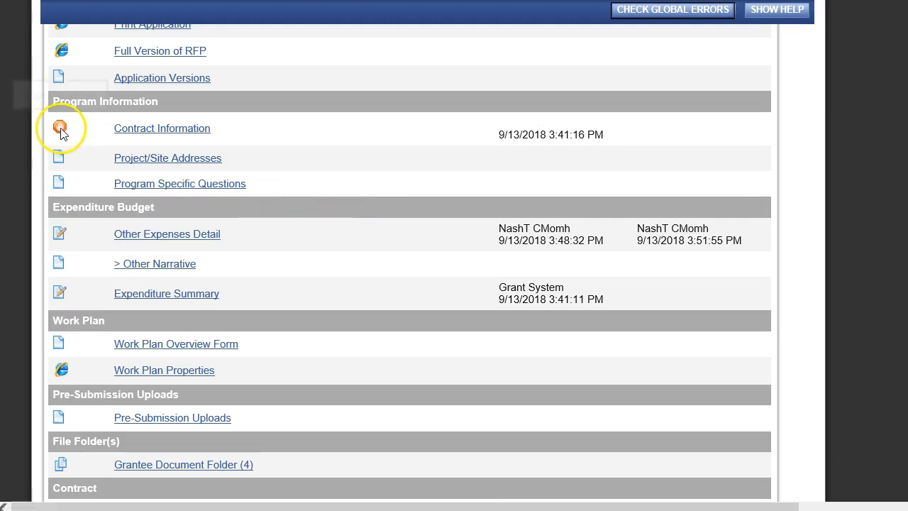
mouse_move(58, 134)
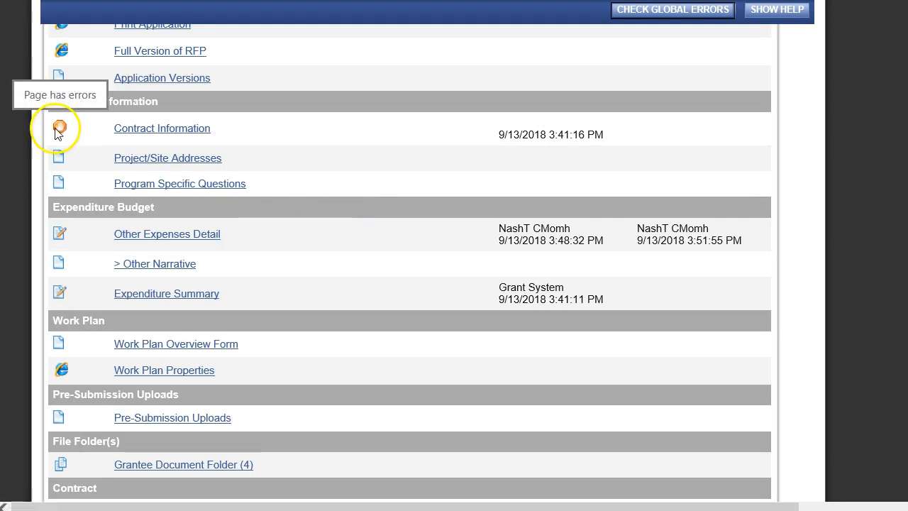
Step: Open the Contract Information form and select the organization's address as the Primary Mailing Address
left_click(195, 135)
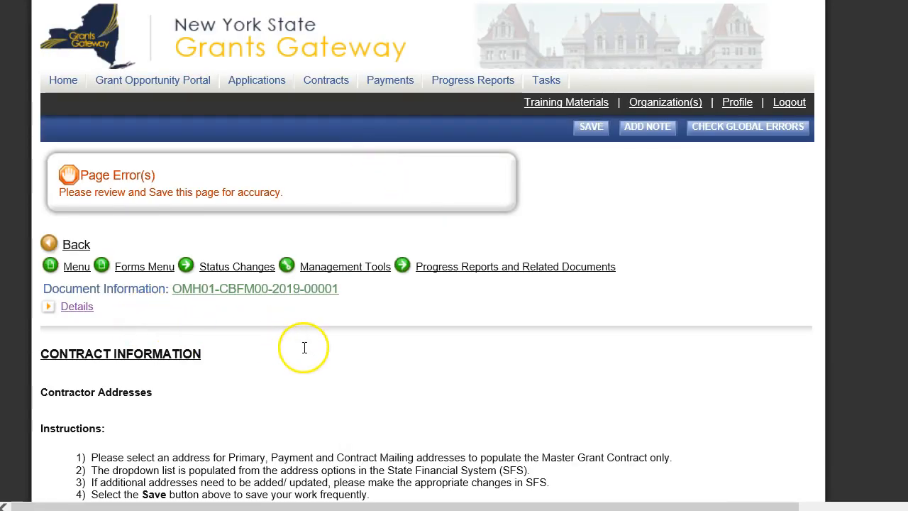
scroll(380, 333, "down", 2)
scroll(380, 333, "down", 2)
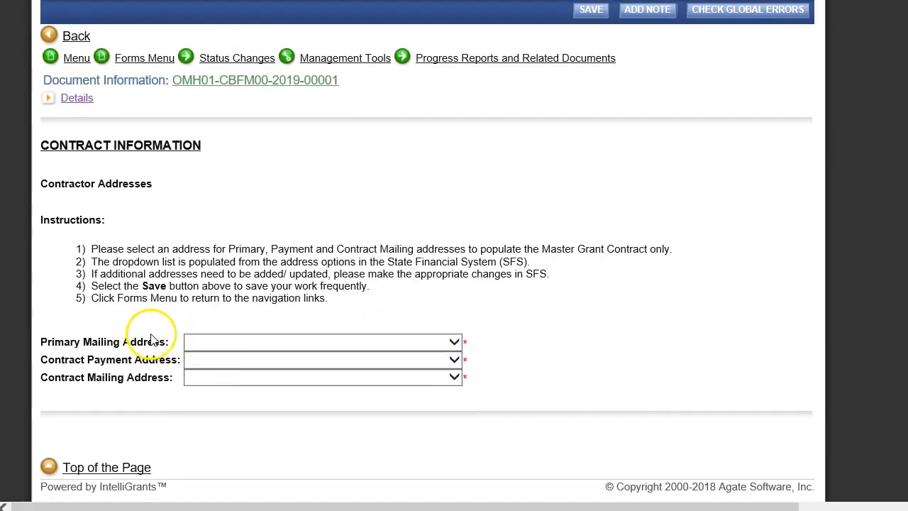
left_click(258, 343)
left_click(556, 336)
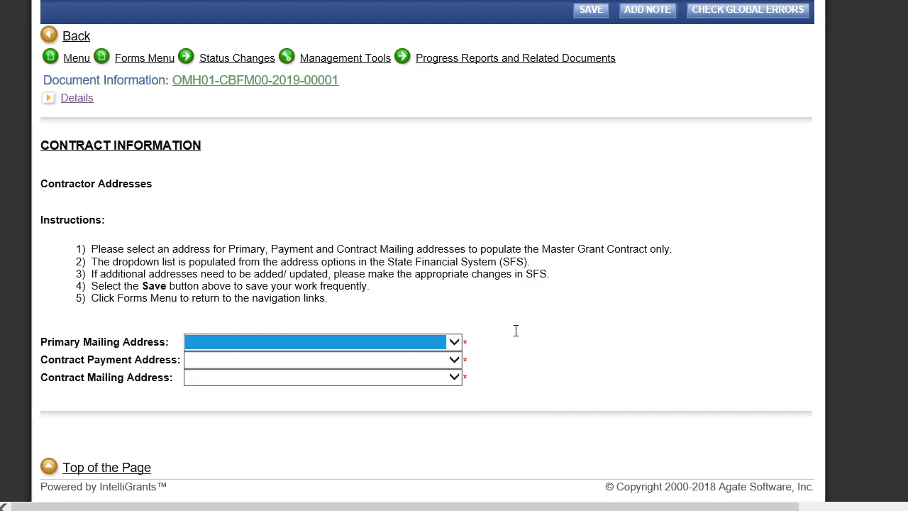
left_click(454, 342)
left_click(340, 366)
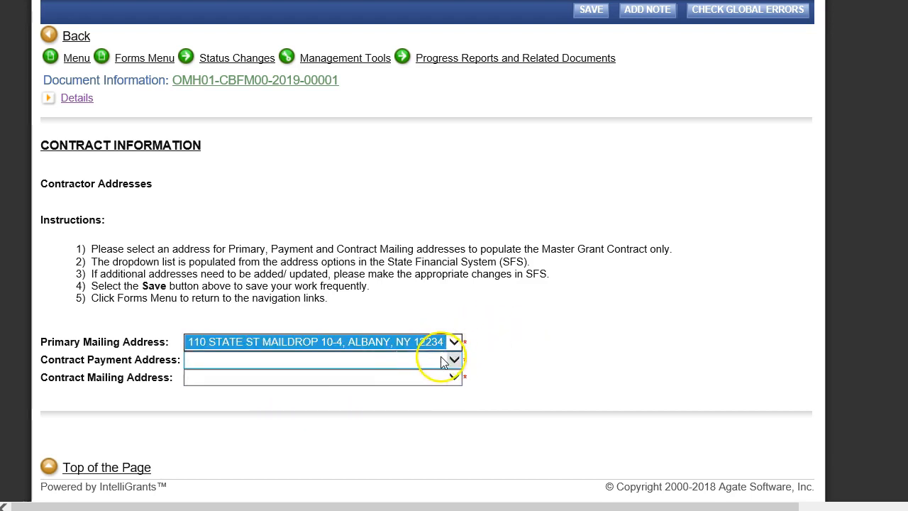
Step: Select the organization's address as both the Contract Payment Address and the Contract Mailing Address, and save the Contract Information form
left_click(443, 362)
left_click(365, 383)
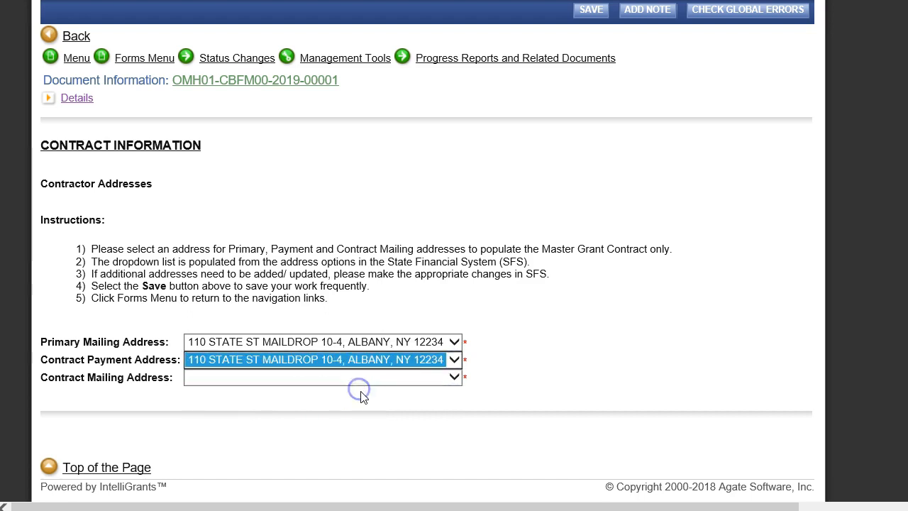
left_click(455, 377)
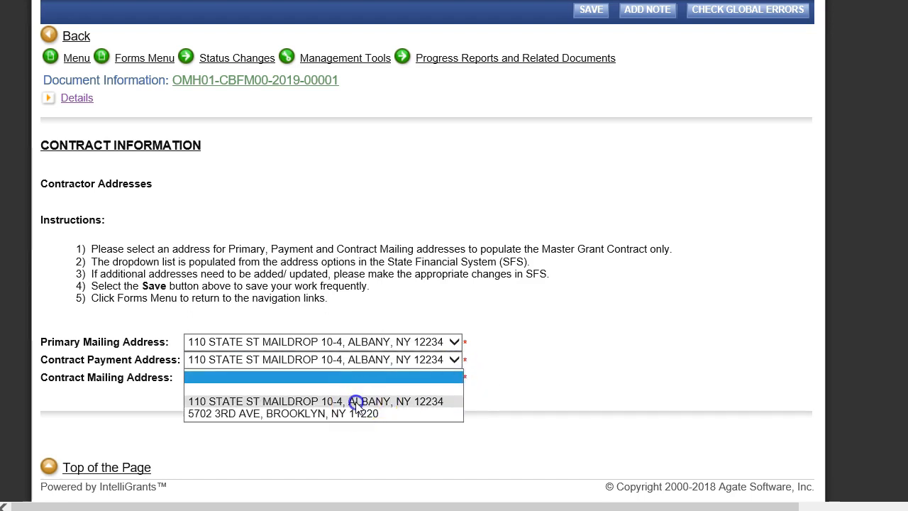
left_click(357, 402)
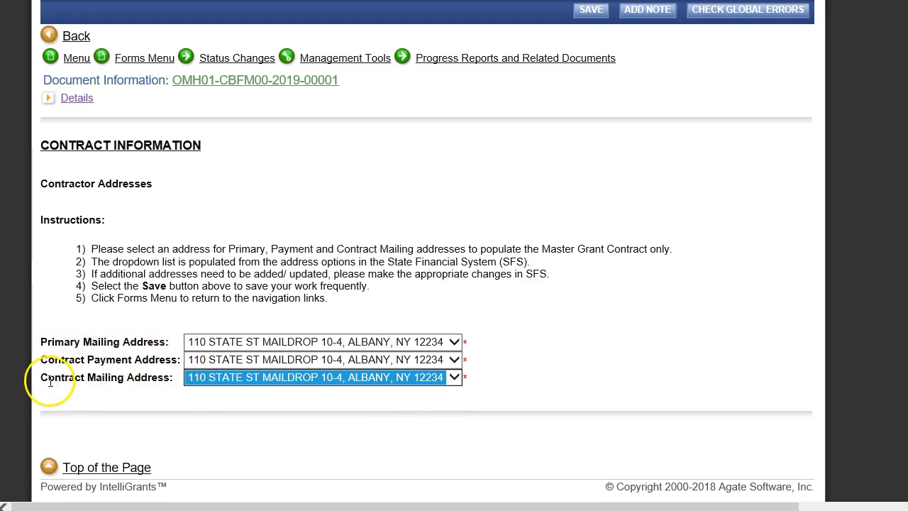
left_click(567, 346)
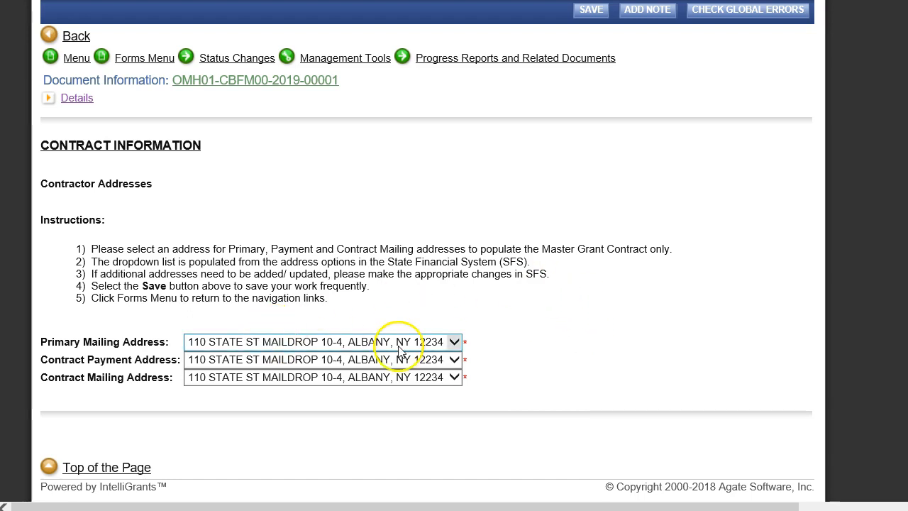
scroll(725, 184, "up", 1)
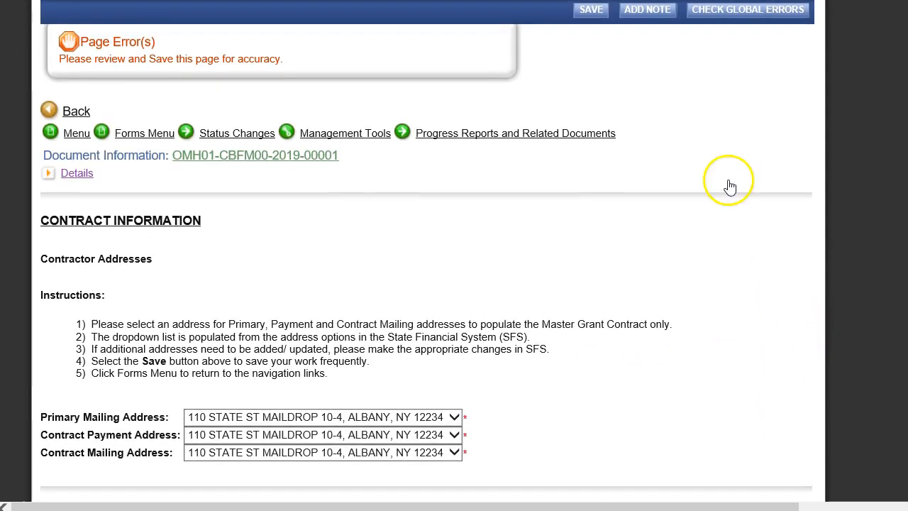
left_click(591, 9)
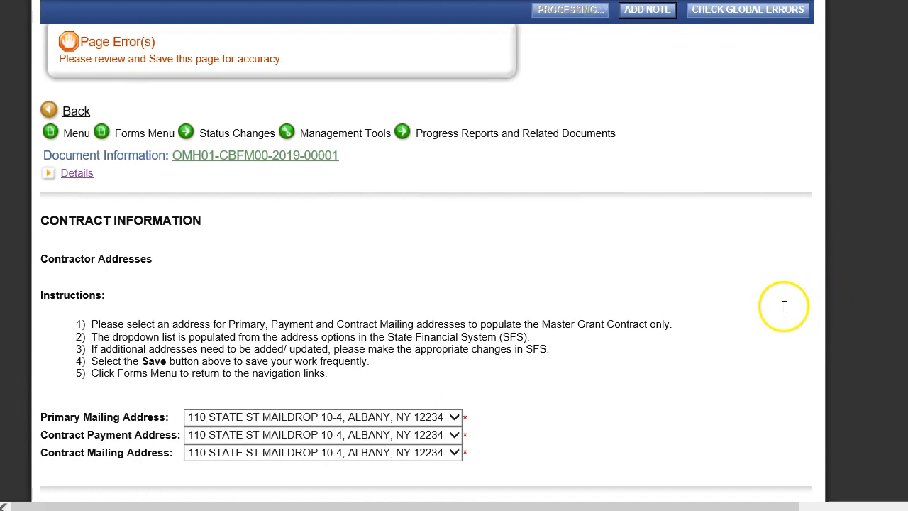
scroll(604, 338, "down", 3)
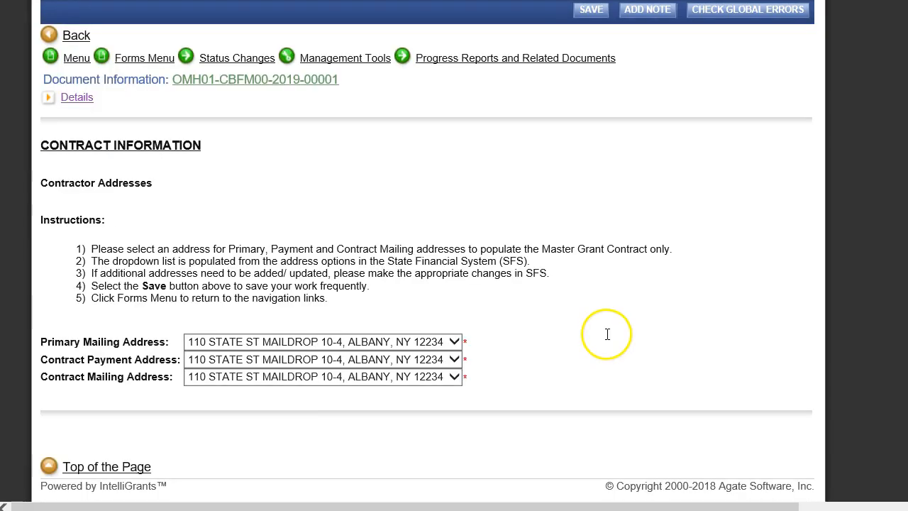
left_click(454, 344)
left_click(617, 348)
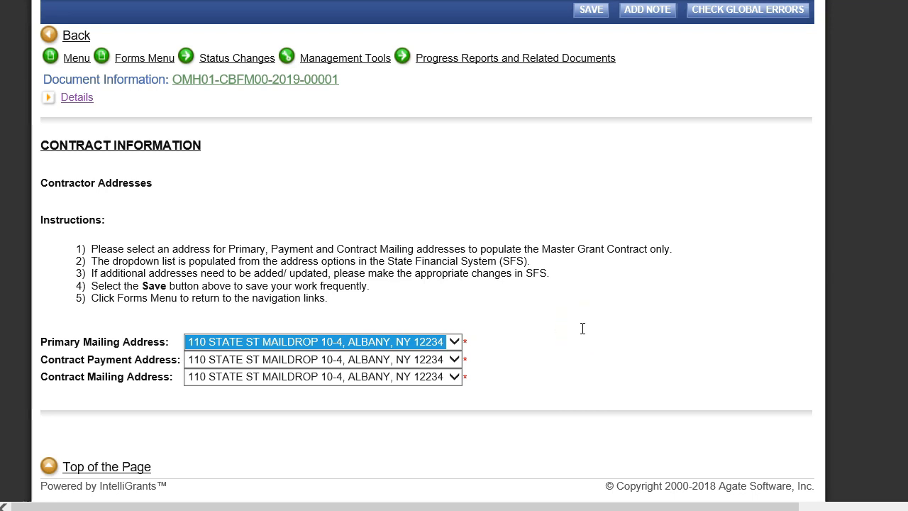
left_click(597, 280)
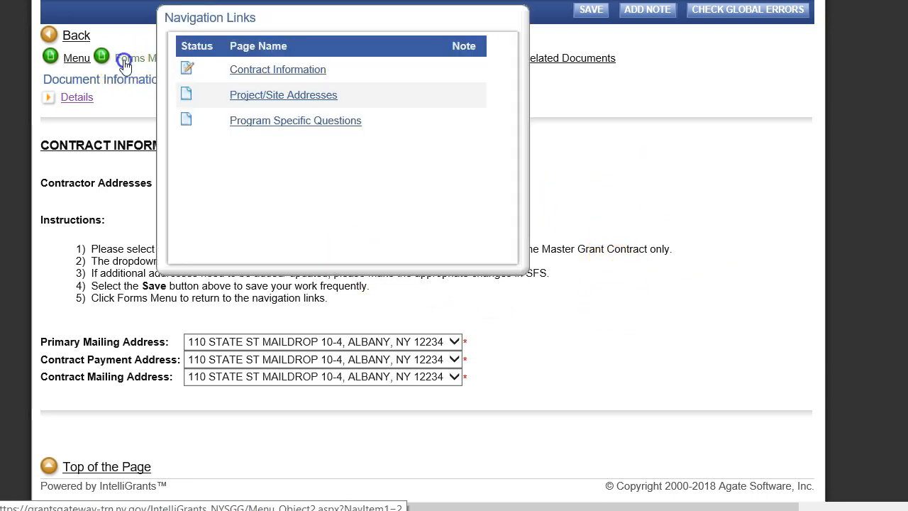
Step: Open the Program Specific Questions form from the contract's forms list and enter MRT Supported Housing Beds as the Project Title
left_click(124, 66)
scroll(421, 300, "down", 4)
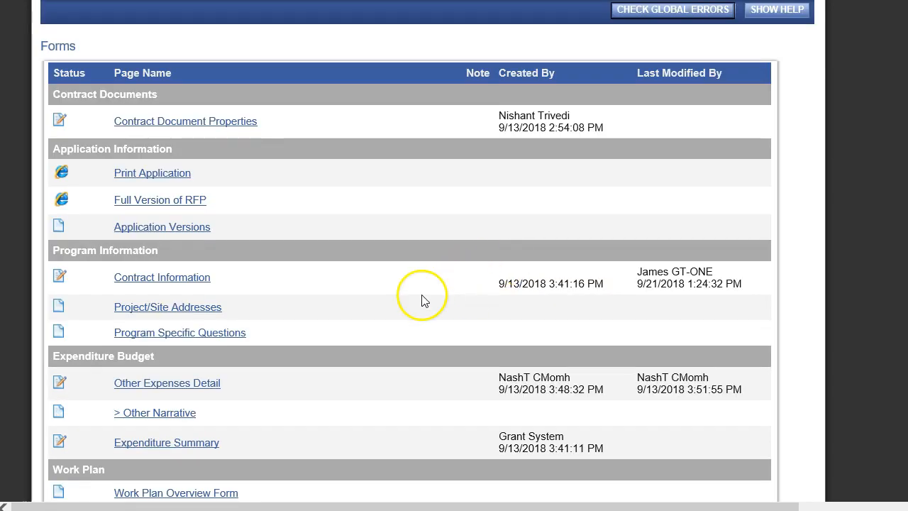
left_click(163, 336)
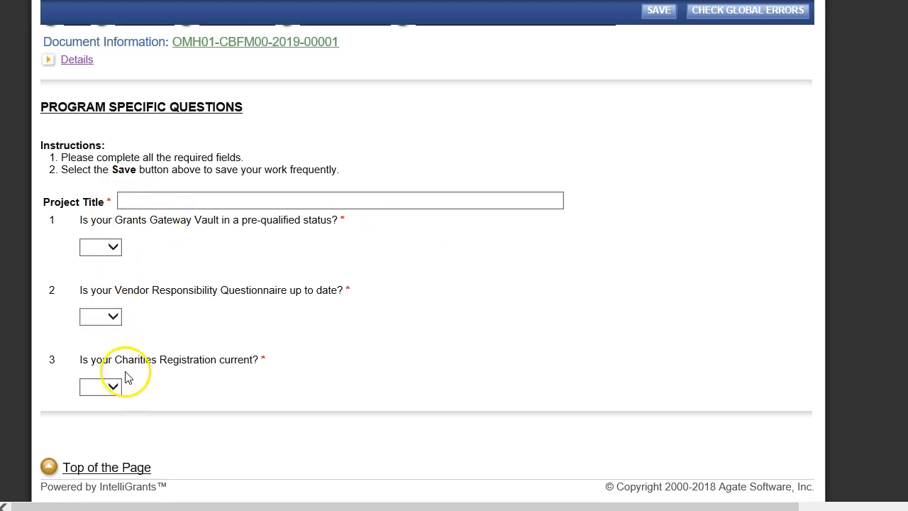
left_click(205, 200)
type("MRT Supported Housing Beds")
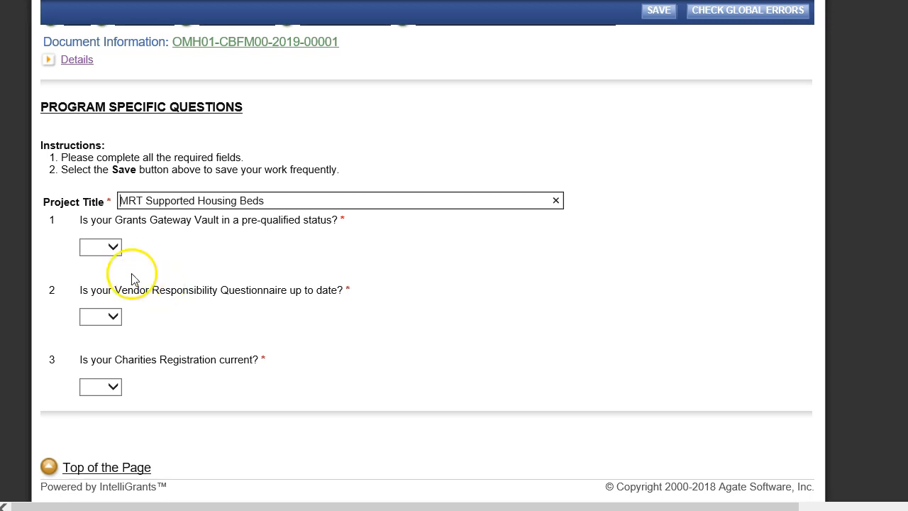
Step: Answer Yes to the vault prequalification, Vendor Responsibility Questionnaire and Charities Registration questions, and save the form
left_click(115, 249)
left_click(102, 260)
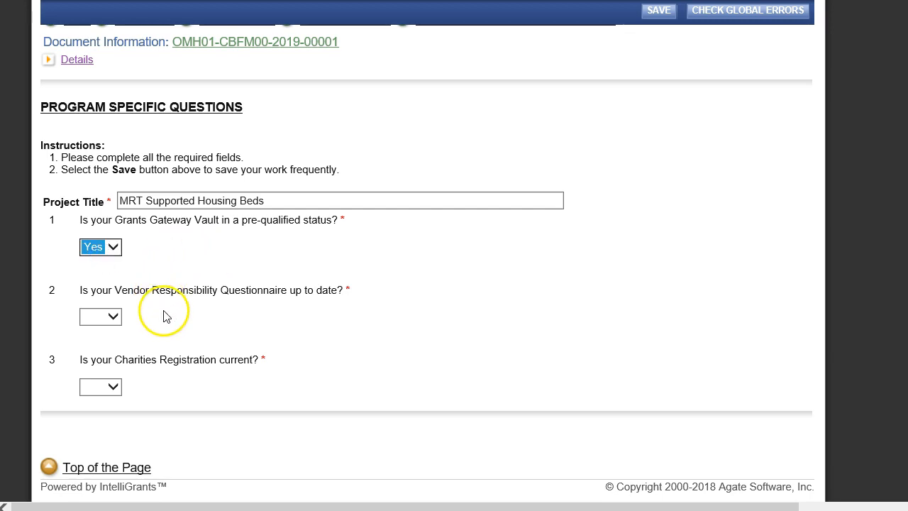
left_click(97, 317)
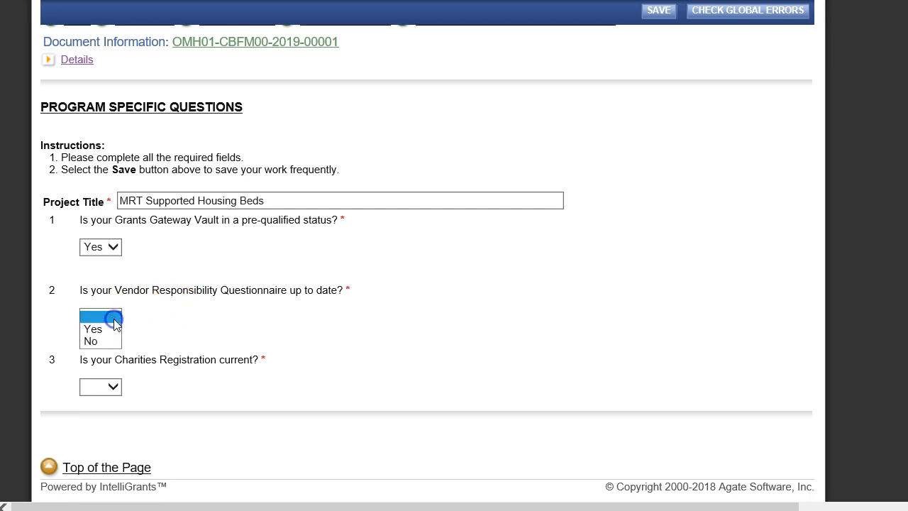
left_click(94, 326)
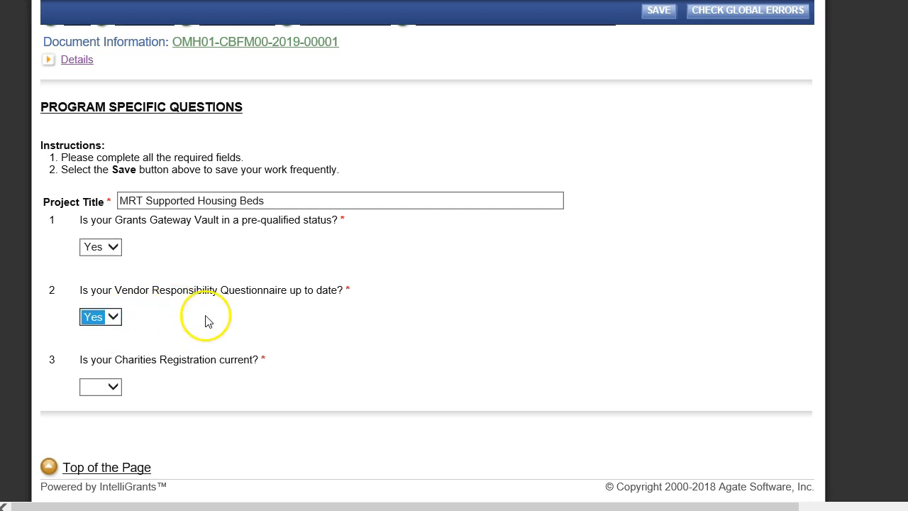
left_click(207, 317)
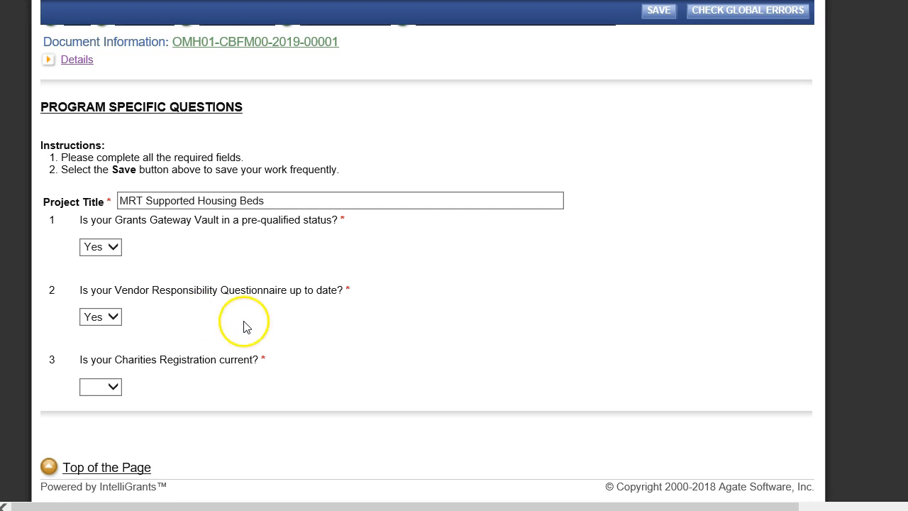
left_click(110, 387)
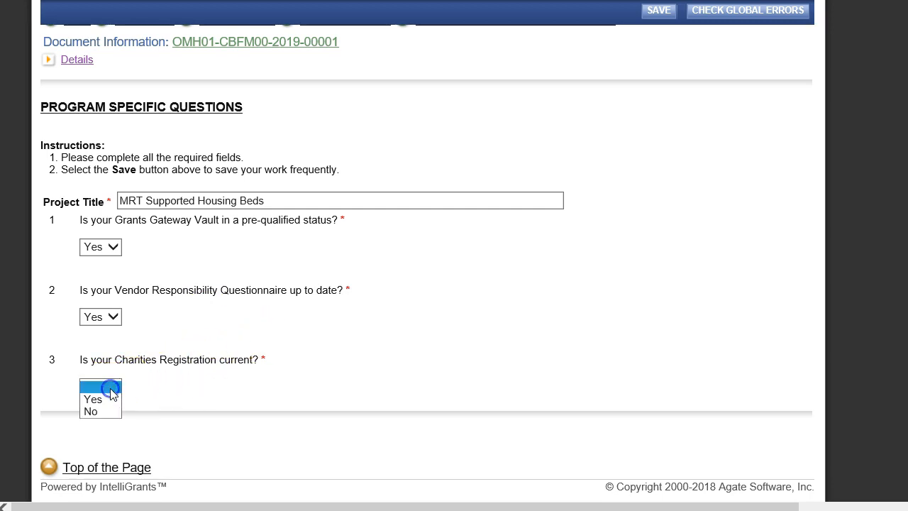
left_click(560, 313)
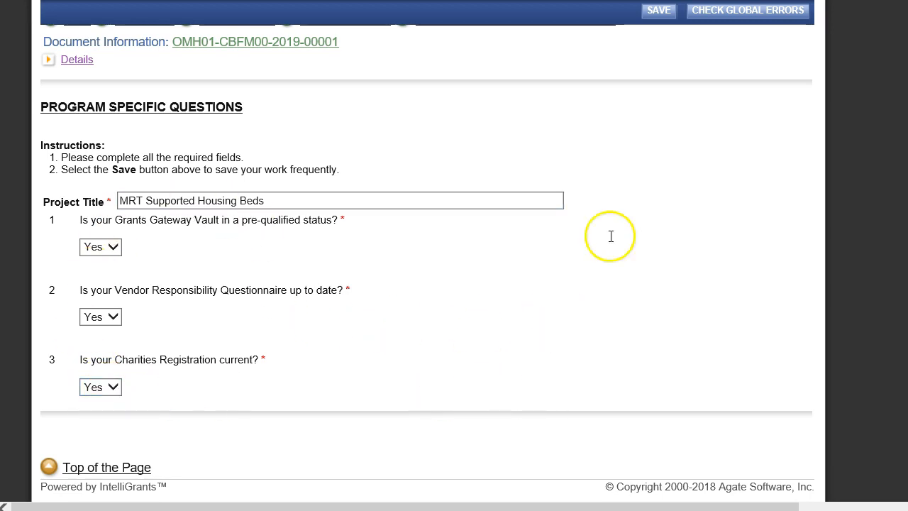
left_click(660, 13)
left_click(639, 127)
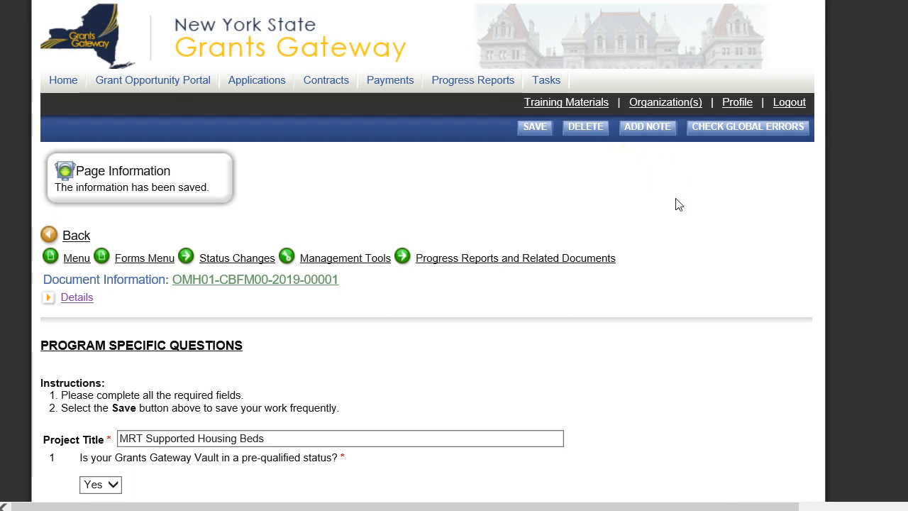
Step: Copy and clear the Project Title, and try to save the form with that required field empty
scroll(677, 204, "down", 2)
left_click(300, 288)
key("ctrl+a")
key("ctrl+c")
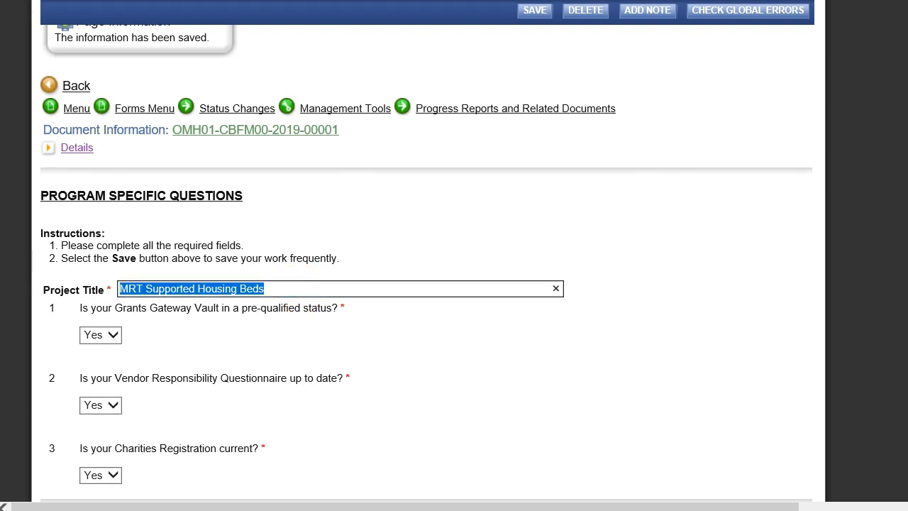
key("BackSpace")
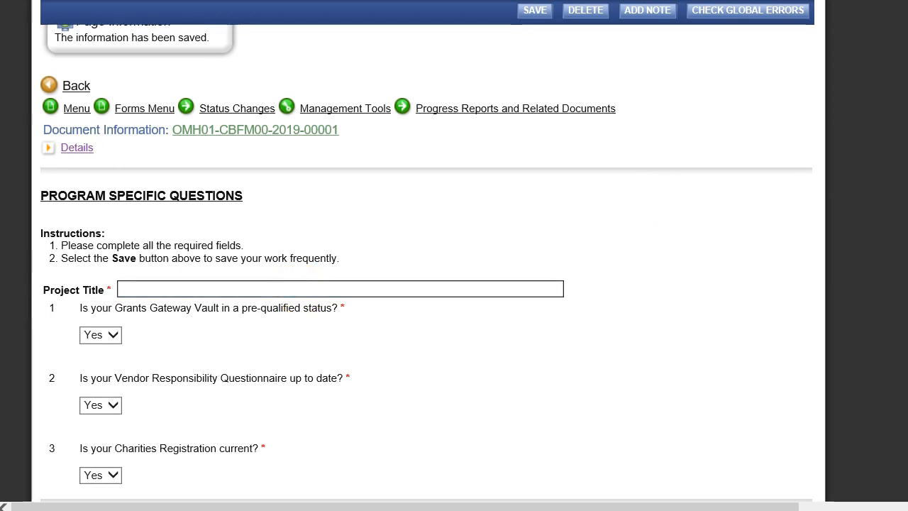
left_click(536, 22)
mouse_move(528, 108)
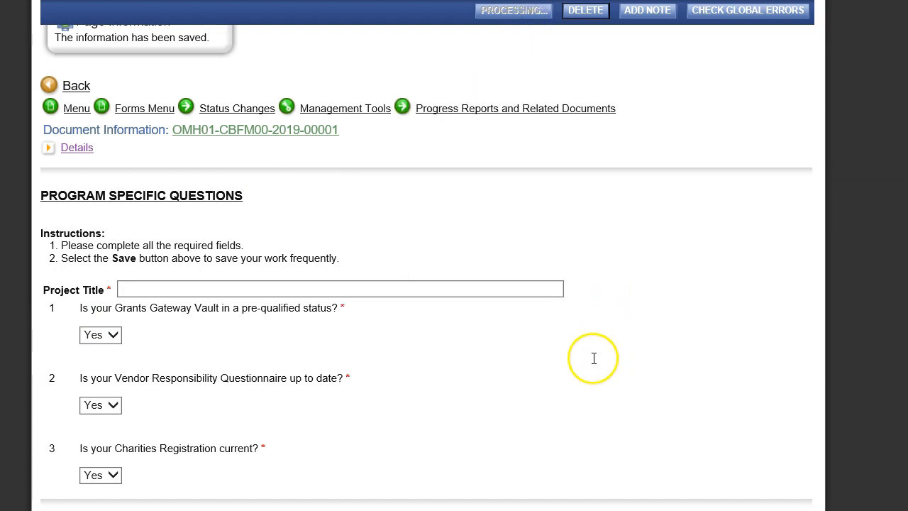
scroll(563, 356, "down", 3)
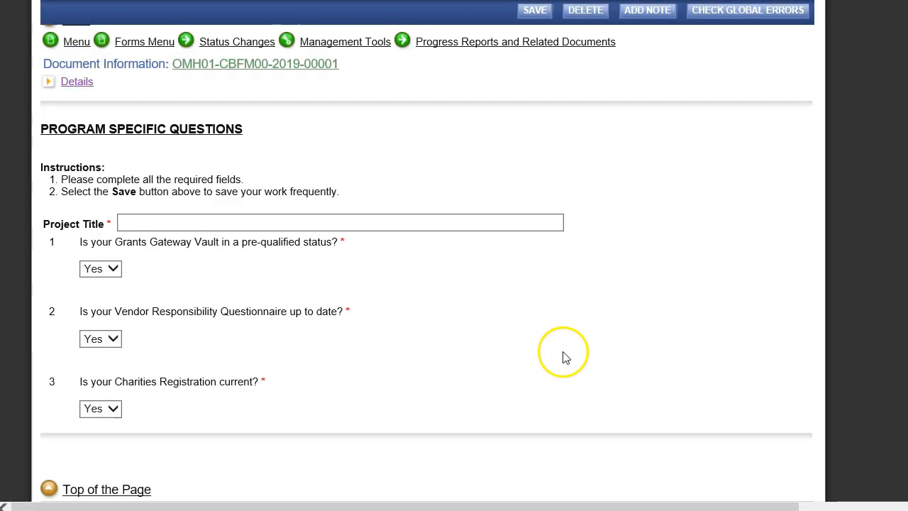
scroll(317, 332, "up", 3)
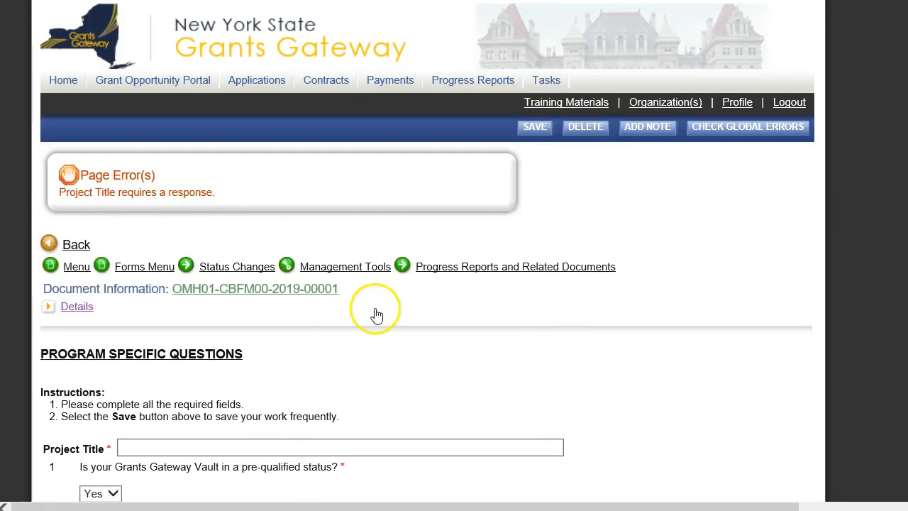
Step: Restore MRT Supported Housing Beds as the Project Title and save the form again
scroll(354, 341, "down", 1)
left_click(201, 370)
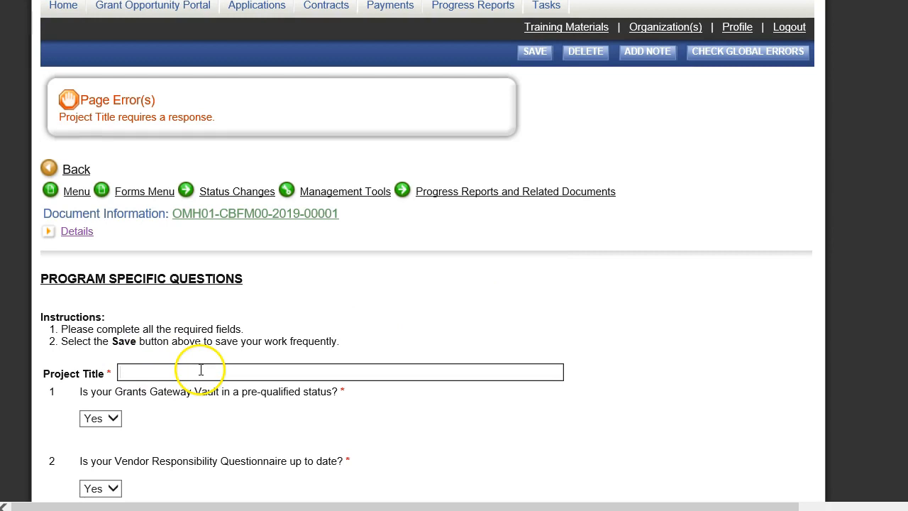
key("ctrl+v")
left_click(533, 53)
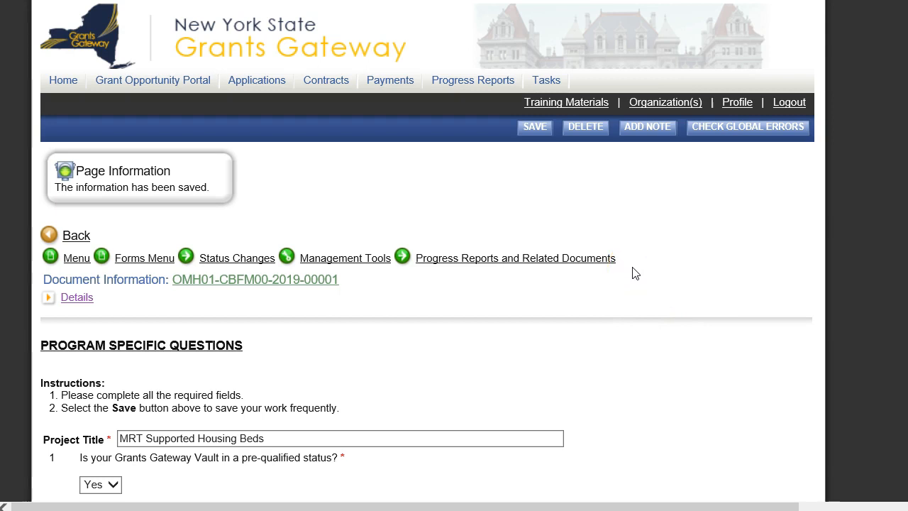
Step: Return to the contract's forms list, open the Pre-Submission Uploads form, and examine its upload instructions and document templates
scroll(610, 327, "down", 1)
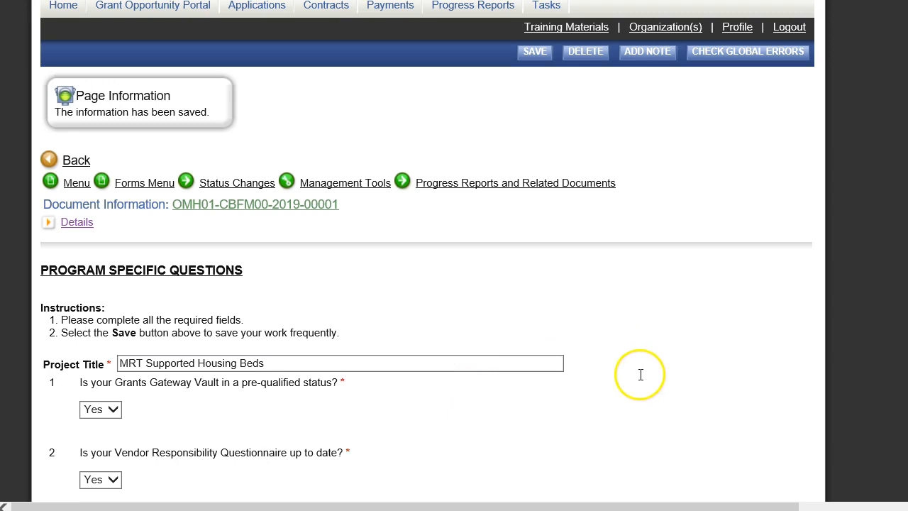
left_click(138, 188)
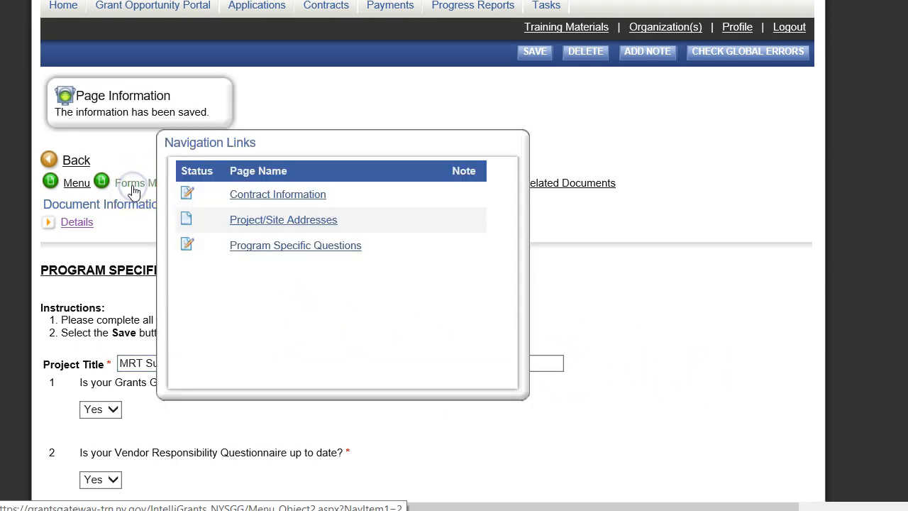
left_click(134, 191)
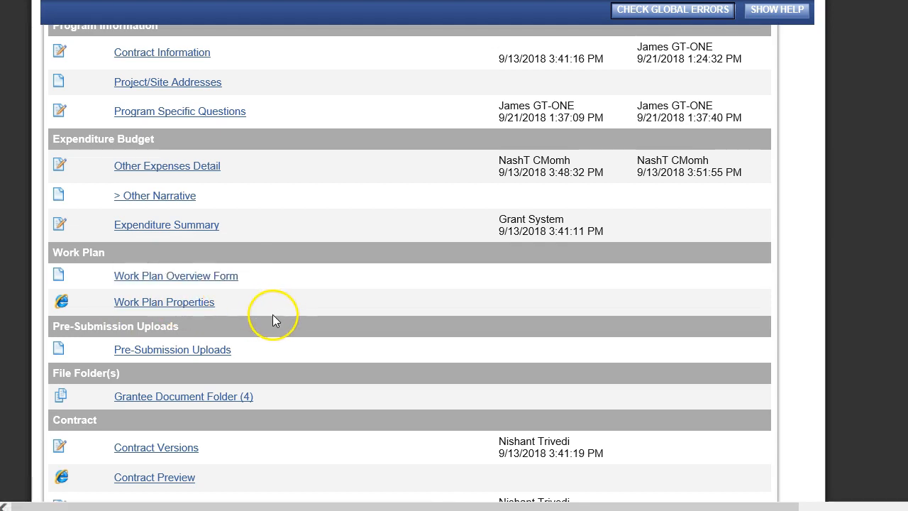
scroll(287, 316, "down", 2)
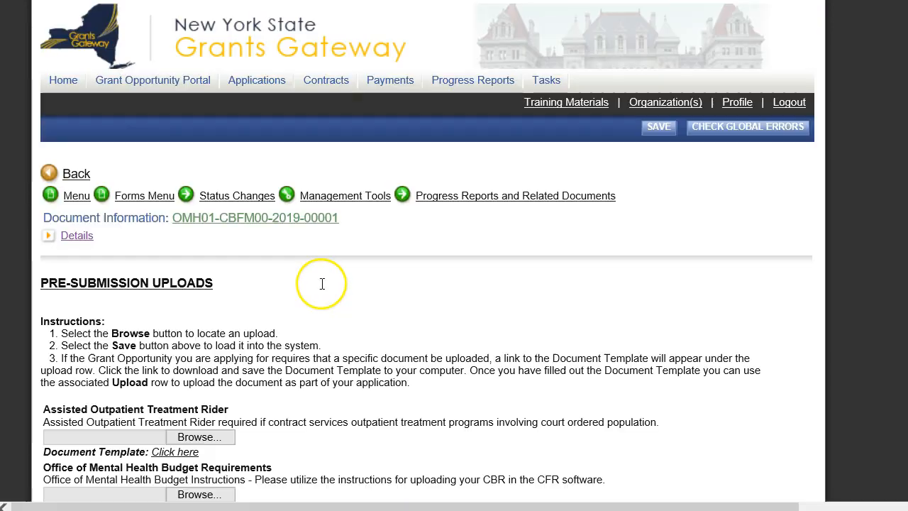
scroll(324, 334, "down", 3)
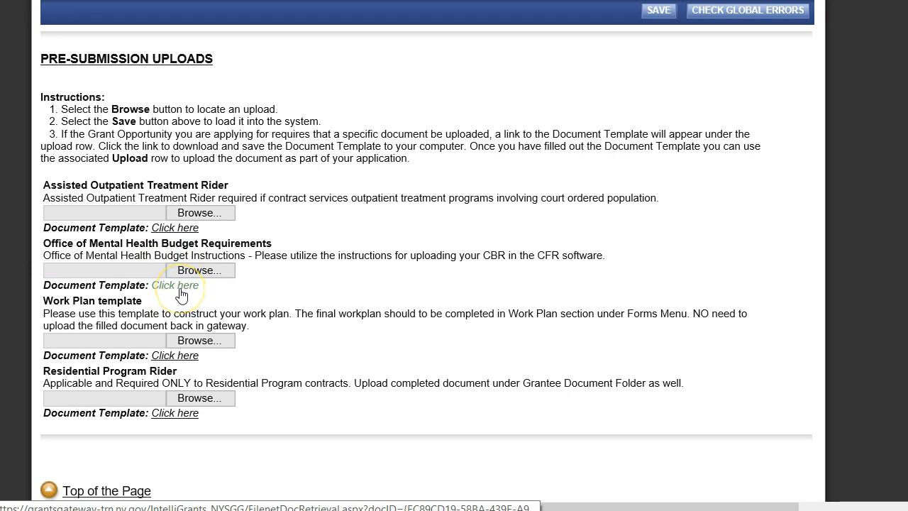
scroll(181, 295, "down", 1)
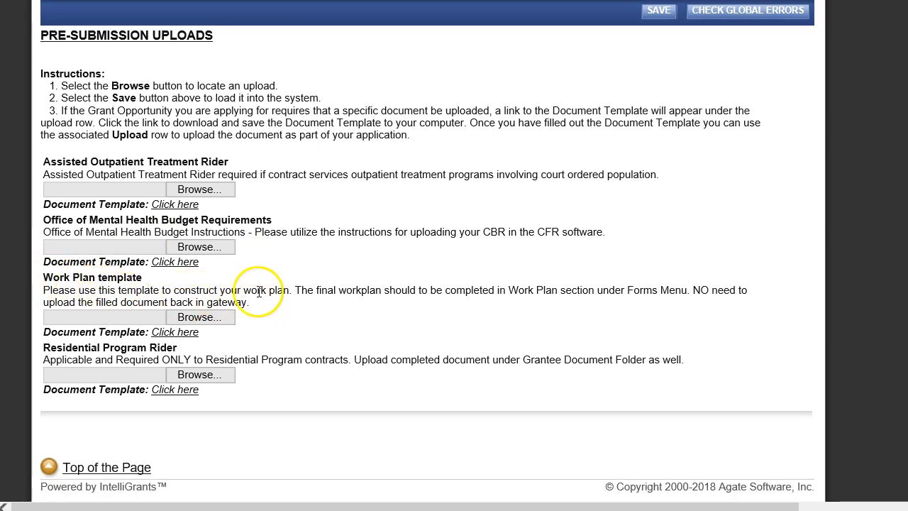
Step: Open the Work Plan document template in Word and enable editing of it
left_click(178, 332)
left_click(679, 494)
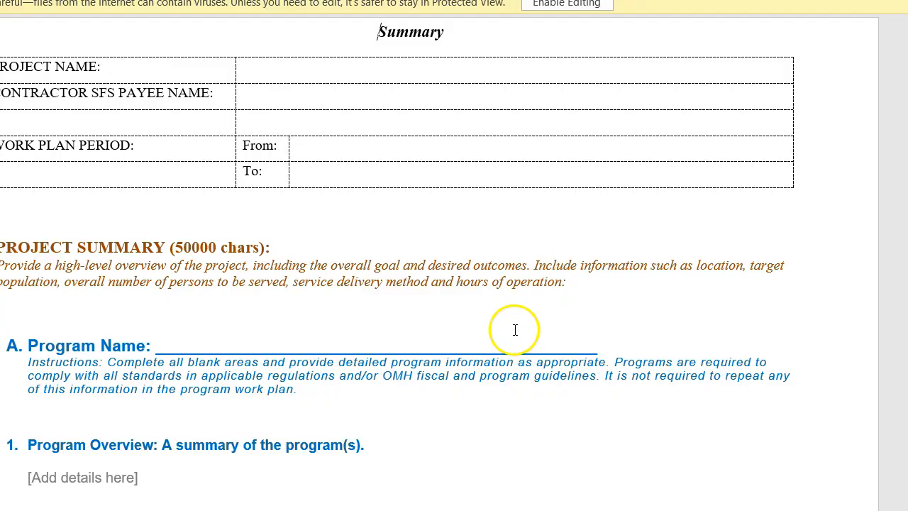
left_click(565, 5)
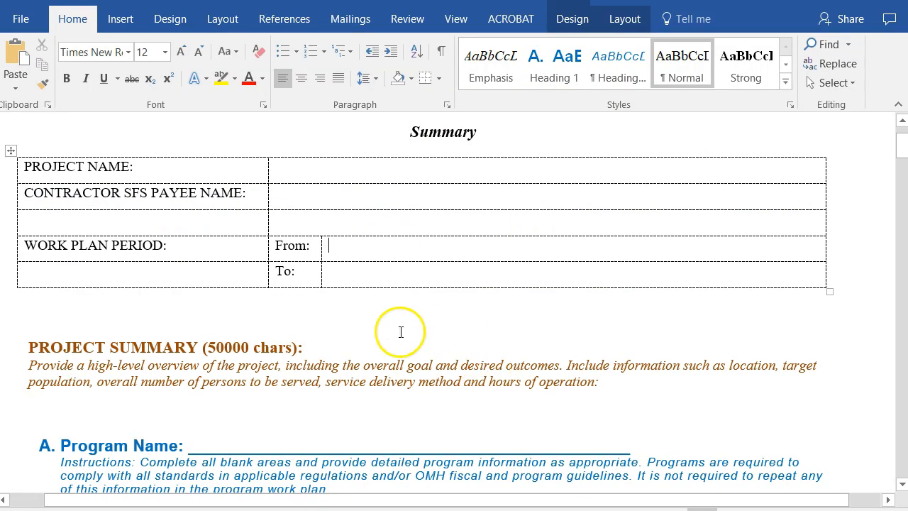
left_click(385, 328)
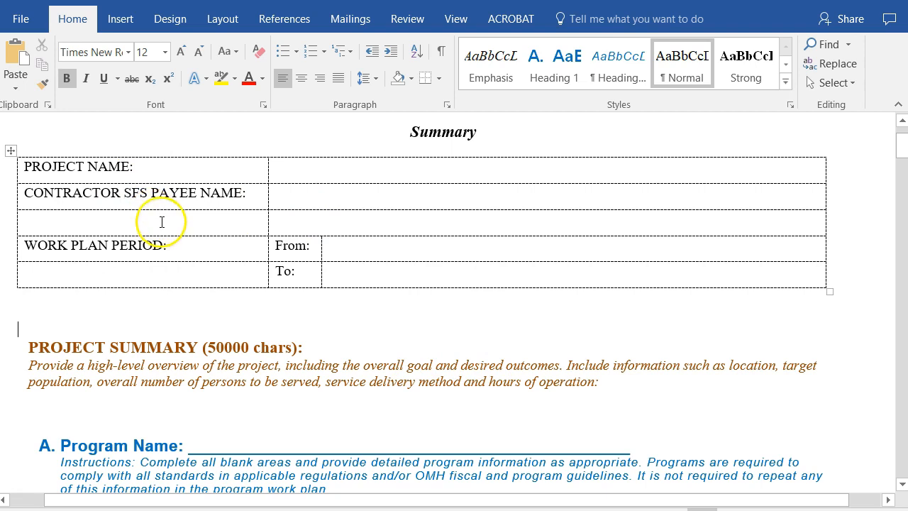
Step: Fill in Program Overview with 'Here are the details of my program.', bullets 'Here is an item' and 'Here is another item', and 'Here is some more text.'
scroll(227, 328, "down", 5)
scroll(206, 319, "up", 1)
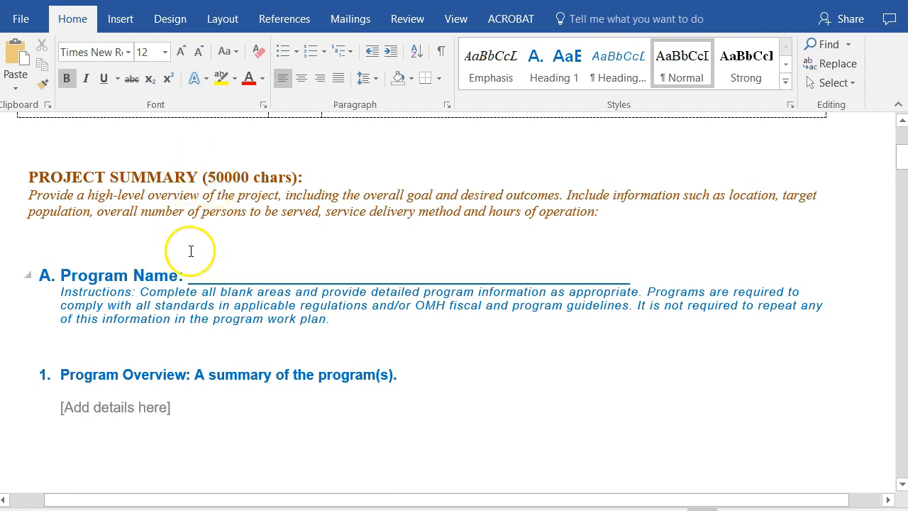
scroll(190, 251, "down", 3)
left_click(61, 282)
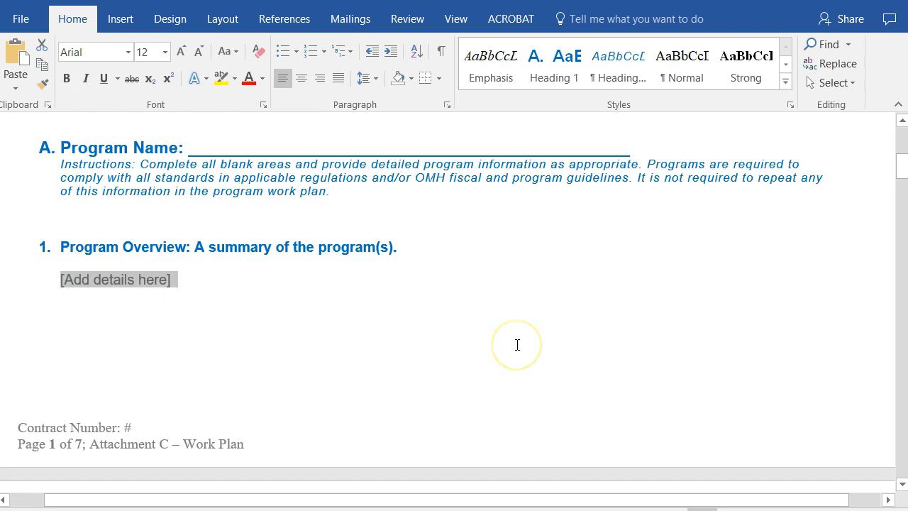
type("Here ")
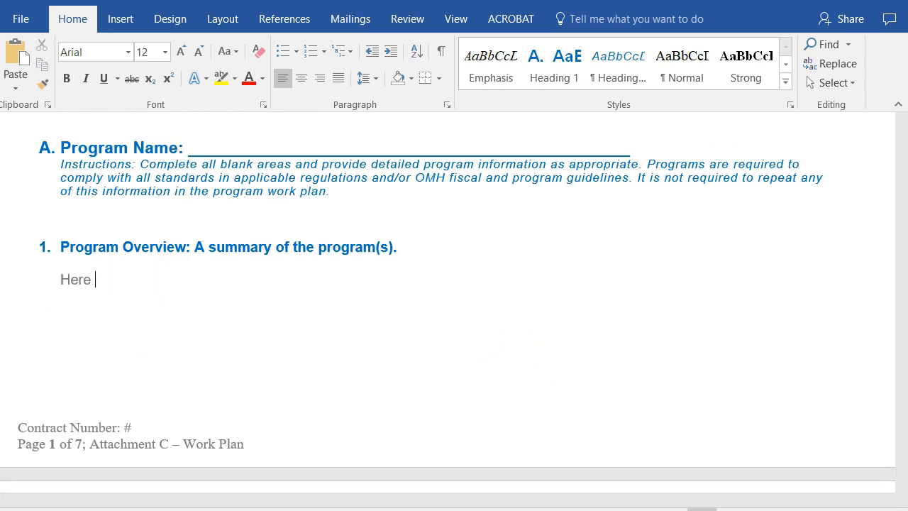
type("are the details of my program.")
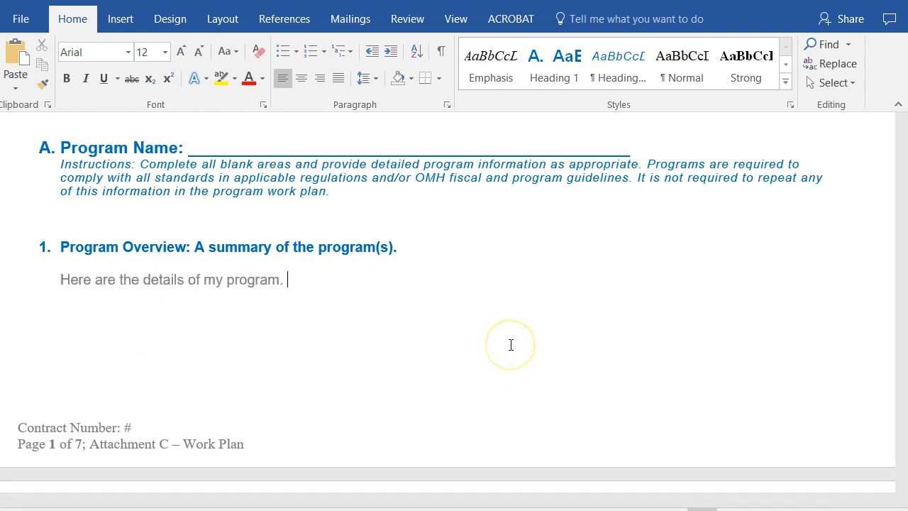
left_click(509, 329)
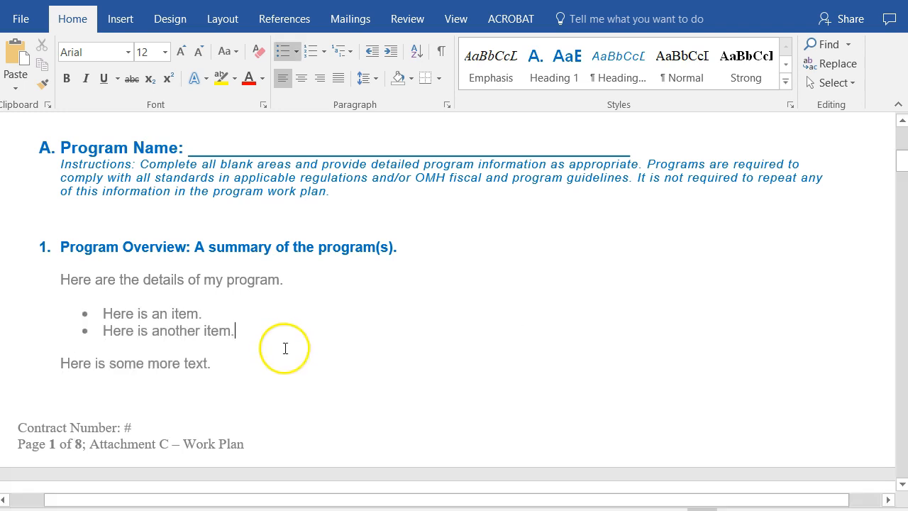
Step: Examine worksheet sections 2 to 7, from Program Specifics and Services Provided through Staffing, Goals, Deliverables and Performance Targets
scroll(312, 355, "down", 12)
scroll(312, 355, "down", 10)
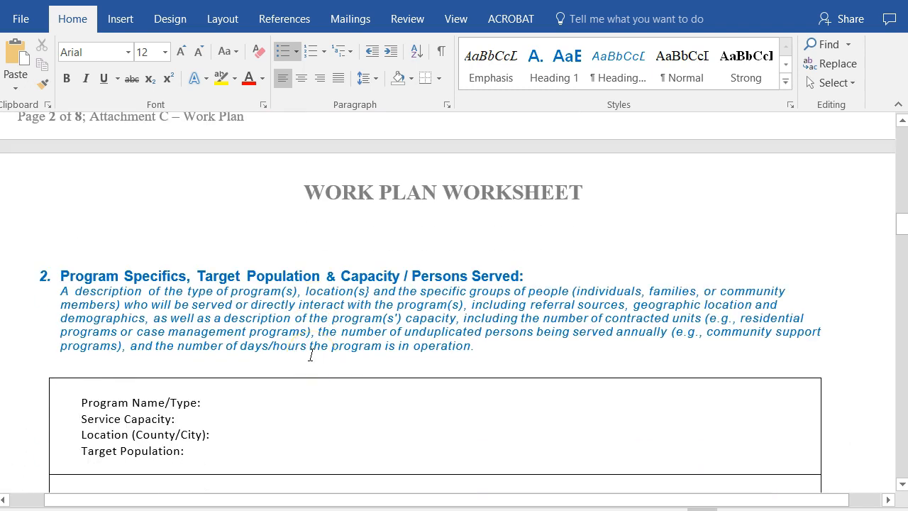
scroll(310, 354, "down", 3)
left_click(319, 357)
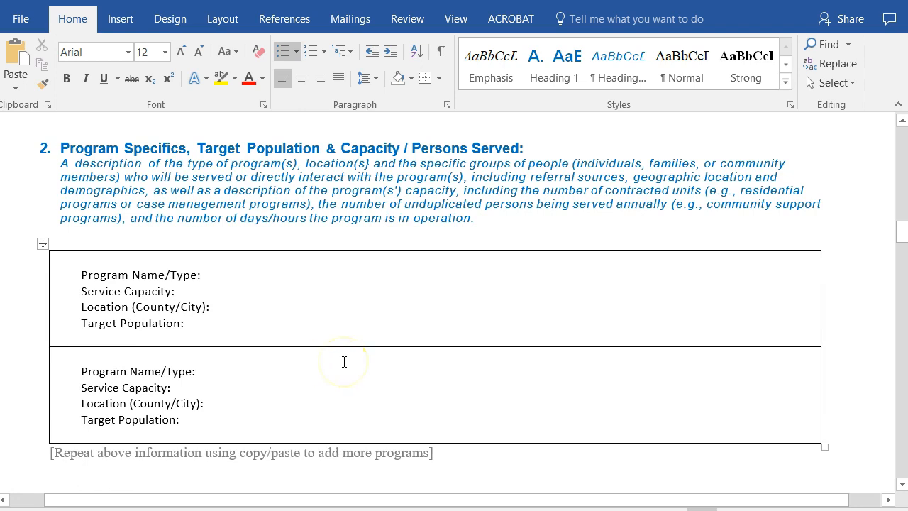
scroll(344, 362, "up", 5)
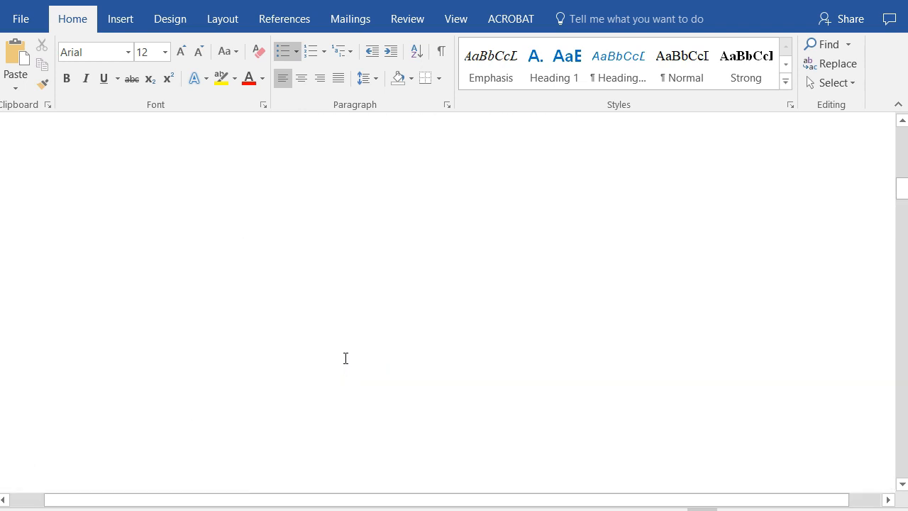
scroll(346, 358, "up", 2)
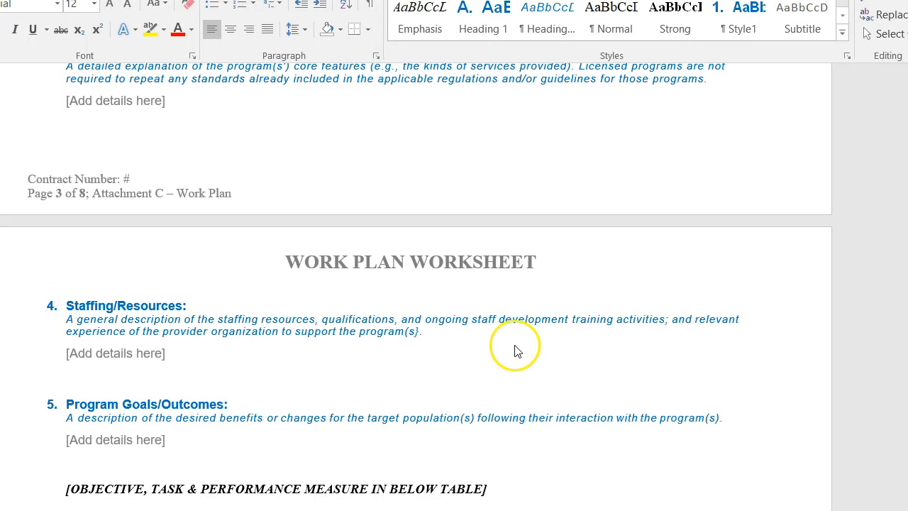
scroll(515, 351, "up", 7)
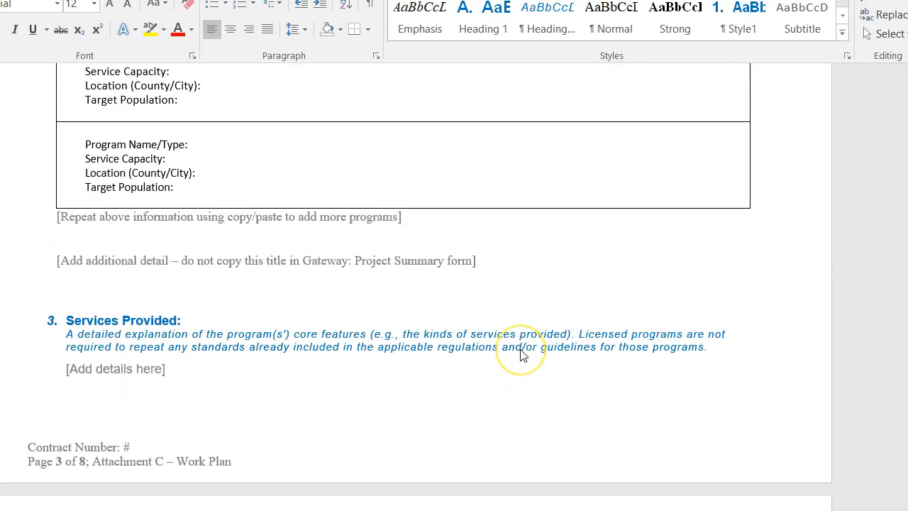
scroll(521, 354, "down", 3)
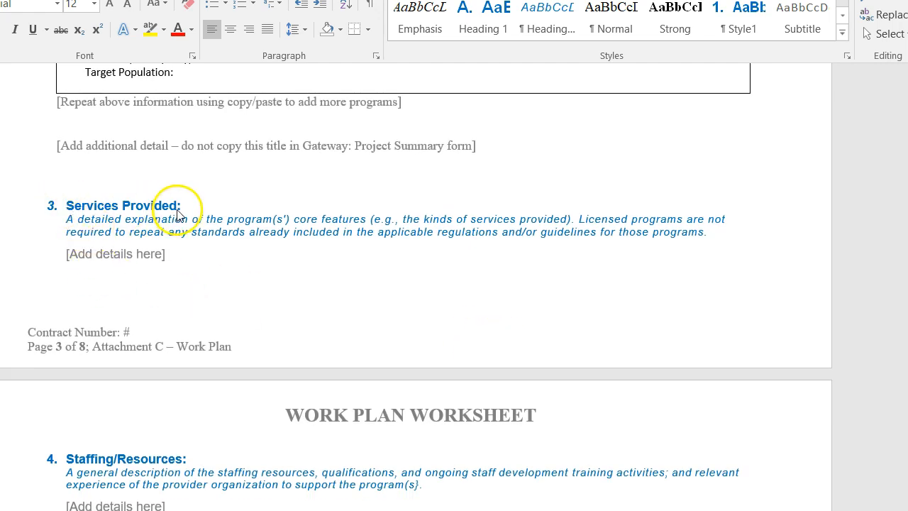
scroll(219, 300, "down", 4)
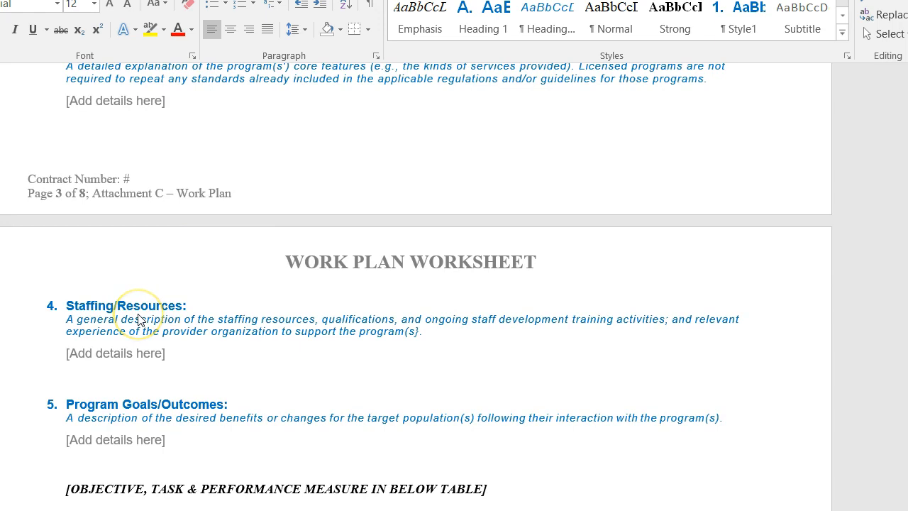
scroll(139, 319, "down", 8)
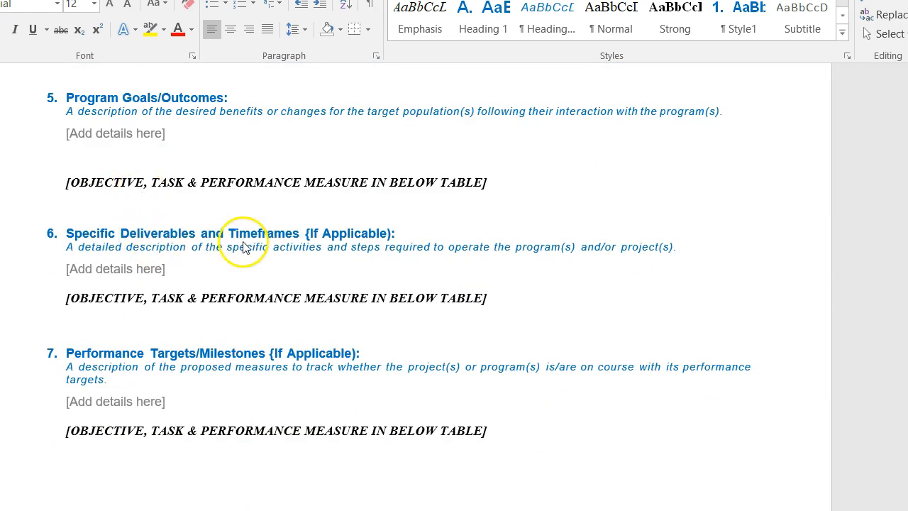
scroll(213, 255, "down", 4)
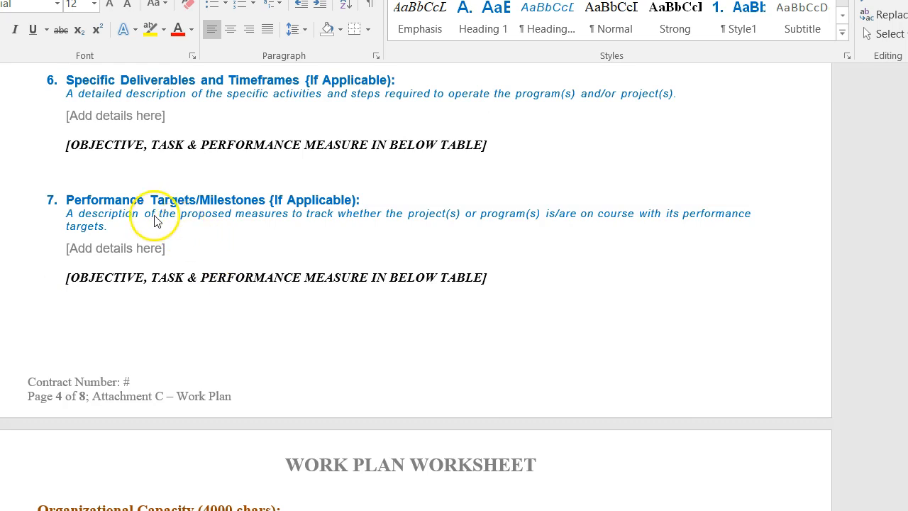
Step: Examine the worksheet's Organizational Capacity section and the Detail table of objectives, tasks and performance measures with their character limits
scroll(192, 233, "down", 6)
scroll(192, 233, "down", 3)
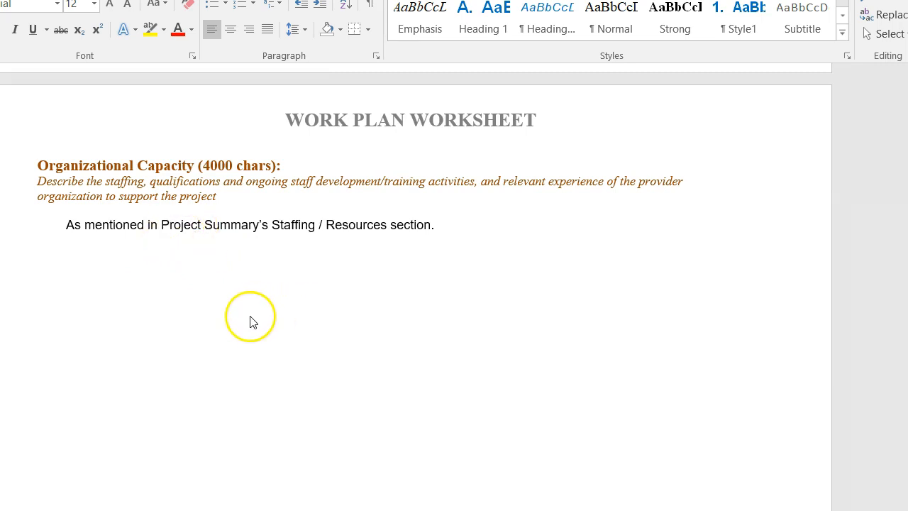
scroll(184, 350, "down", 15)
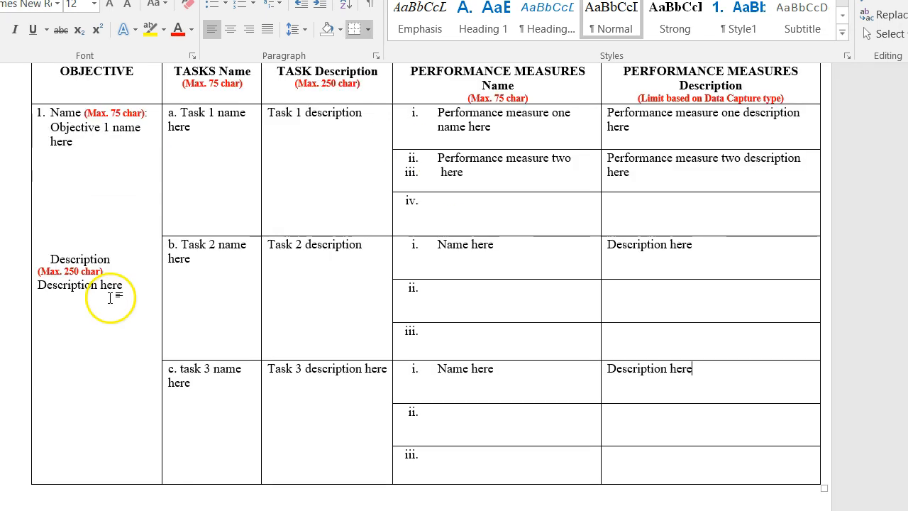
scroll(118, 234, "up", 2)
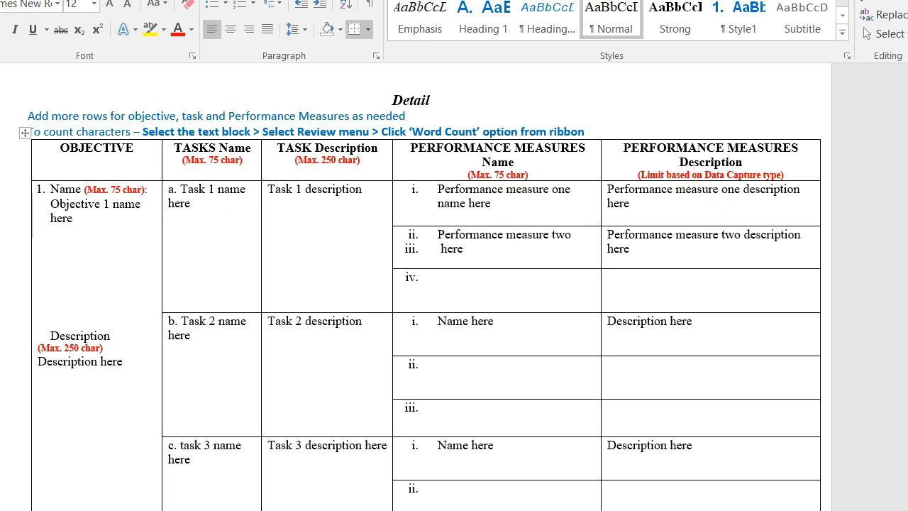
scroll(175, 324, "down", 2)
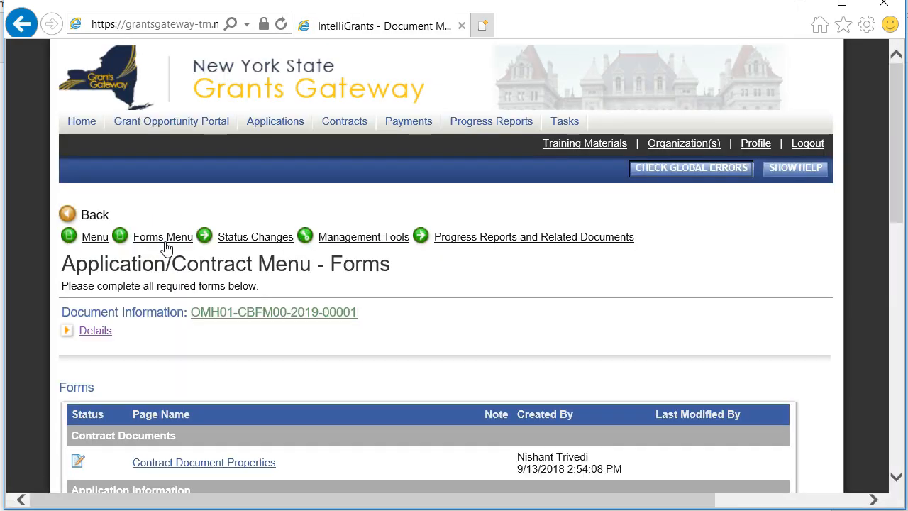
Step: Switch to the contract's forms list in the Grants Gateway and open the Work Plan Overview Form
scroll(279, 269, "down", 10)
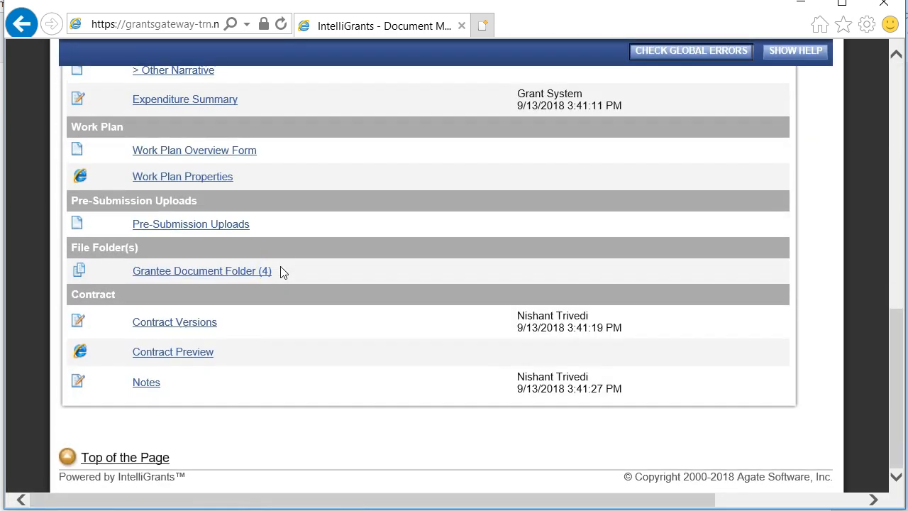
scroll(365, 307, "up", 2)
left_click(215, 287)
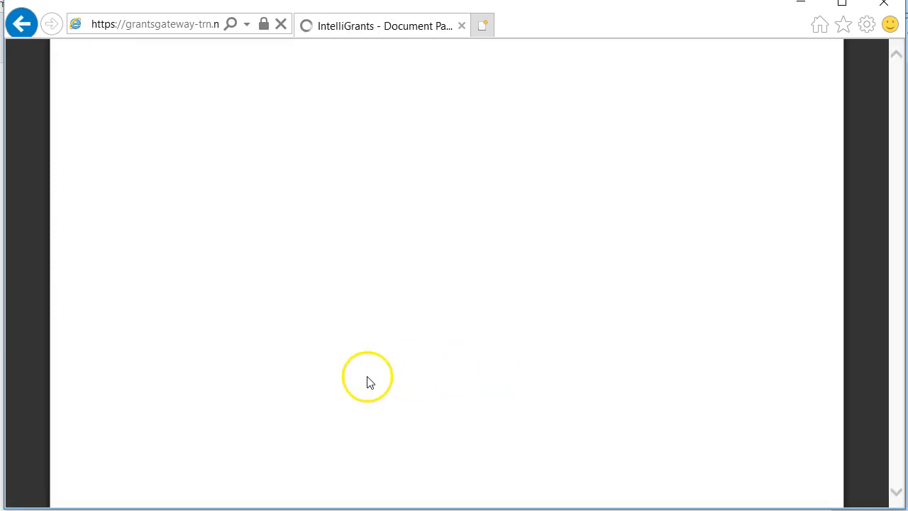
Step: Set the Work Plan Period from 01/01/2019 to 12/31/2019
scroll(227, 284, "down", 5)
left_click(226, 180)
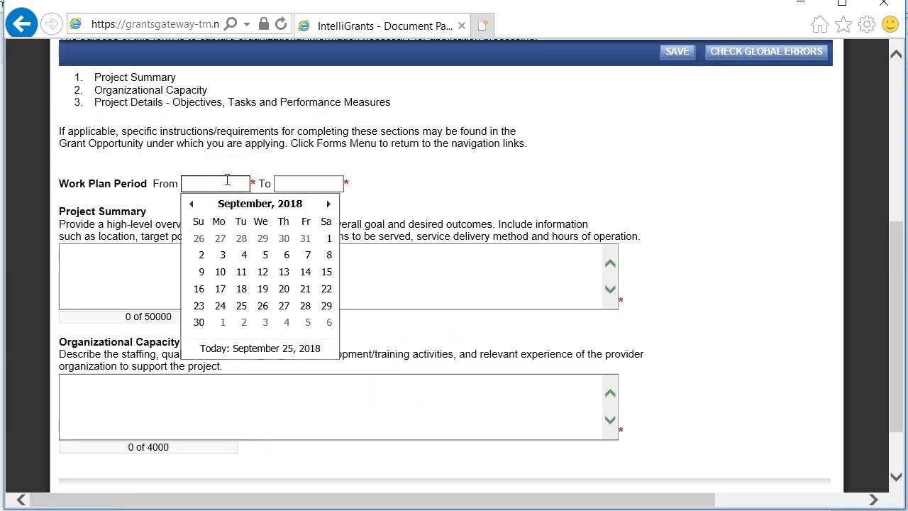
type("1/01/2019")
key("Tab")
type("12/31/2019")
key("Tab")
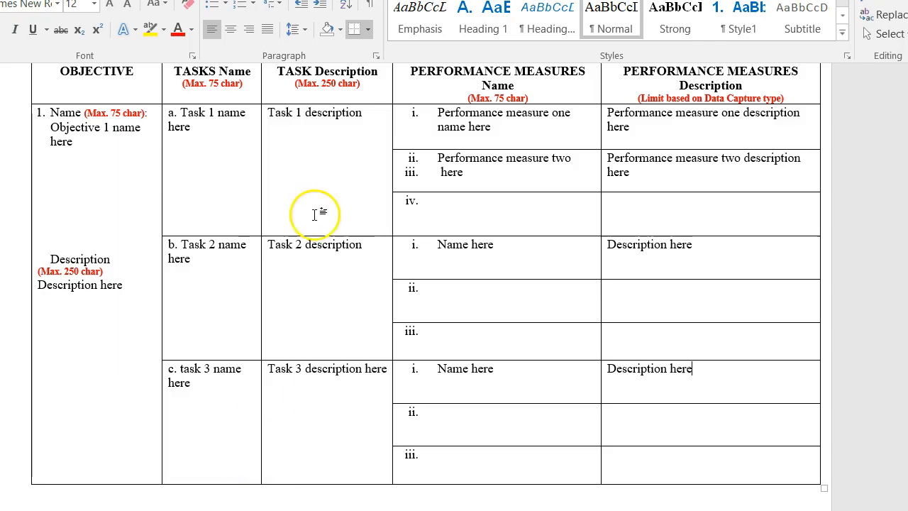
Step: Switch to the Word worksheet and review the numbered program sections that belong to the Project Summary
scroll(318, 213, "up", 15)
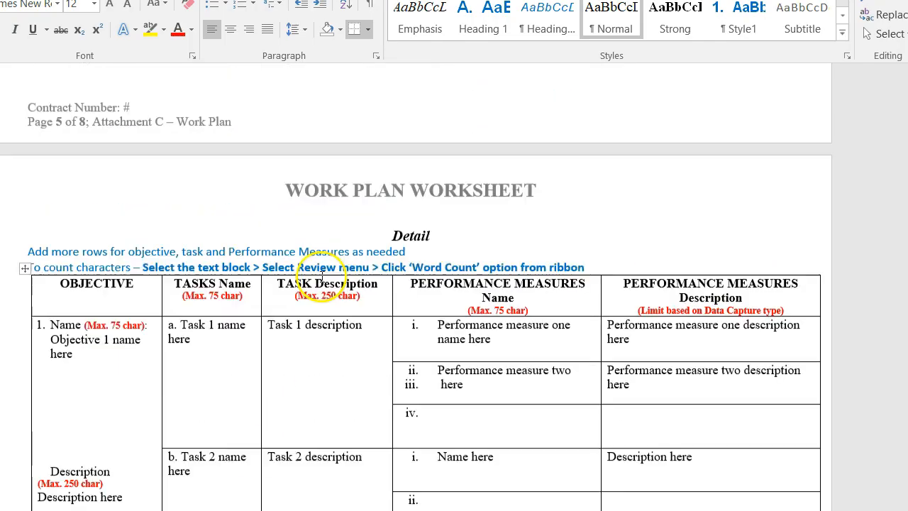
scroll(323, 277, "up", 15)
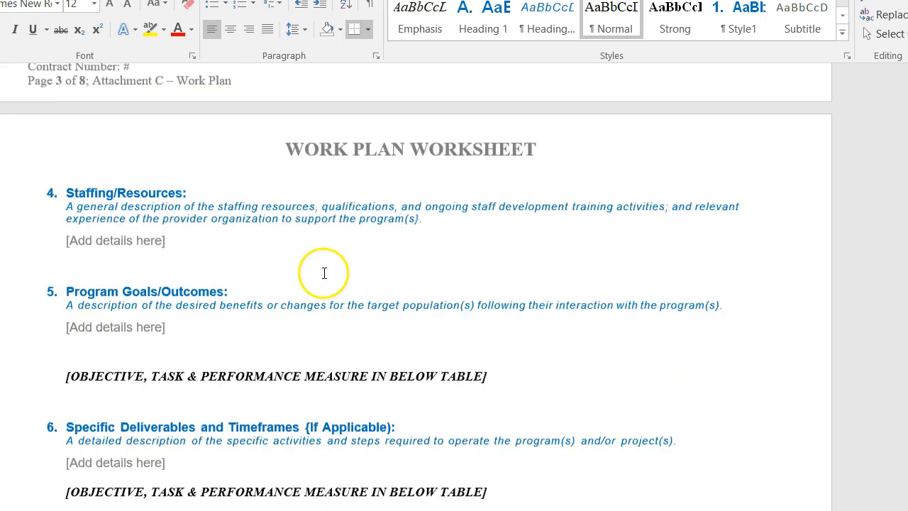
scroll(324, 273, "up", 10)
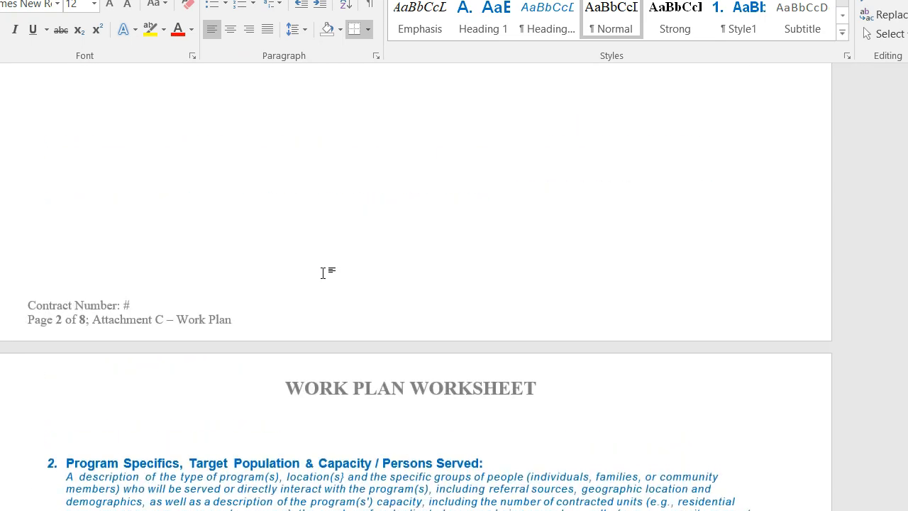
scroll(324, 273, "up", 3)
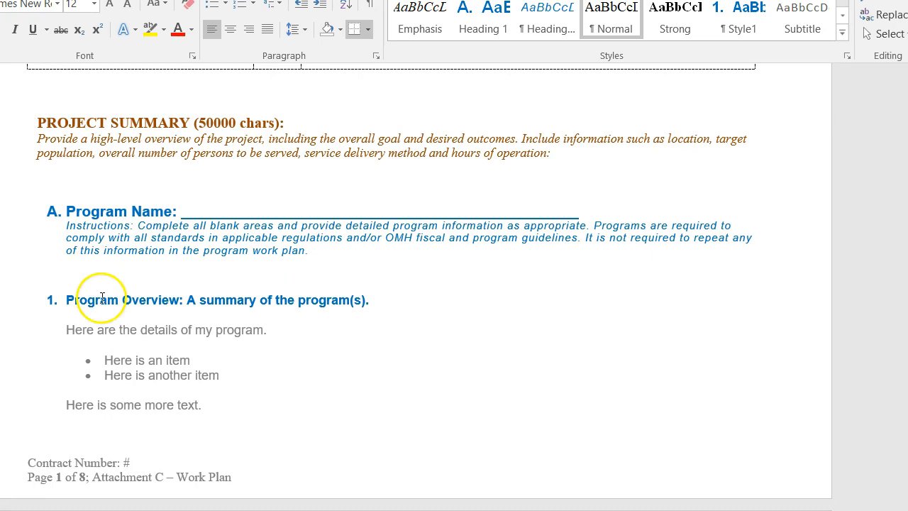
scroll(199, 365, "down", 6)
scroll(190, 360, "down", 15)
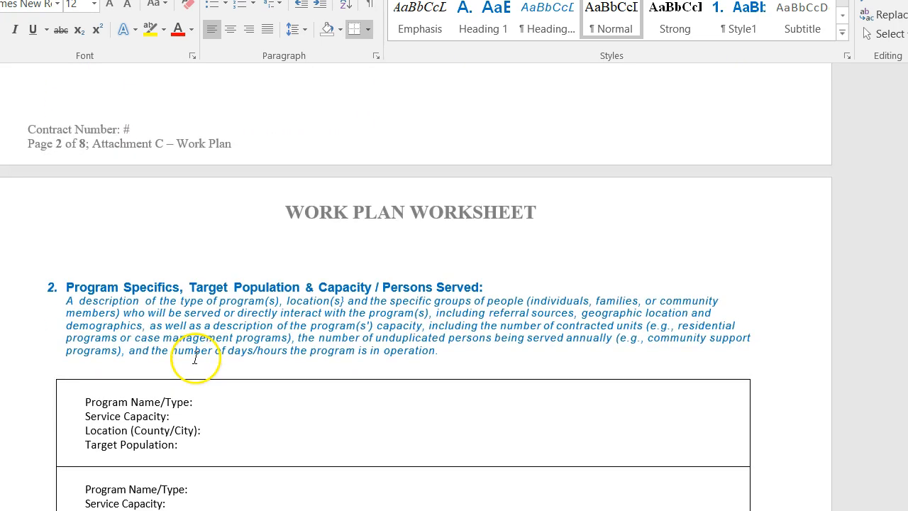
scroll(149, 360, "down", 6)
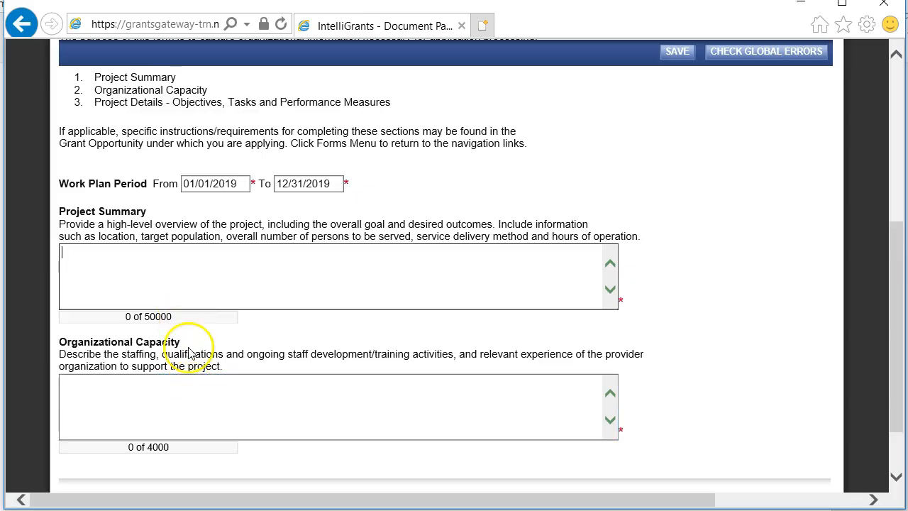
Step: Return to the Work Plan Overview Form in the browser and enter 'Here is my project summary.' as the Project Summary
left_click(171, 276)
type("Here")
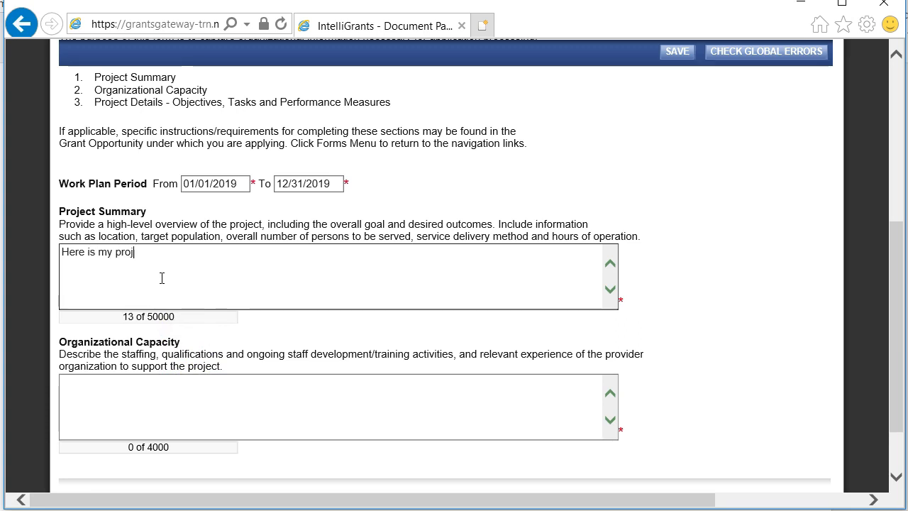
type("is my project summary.")
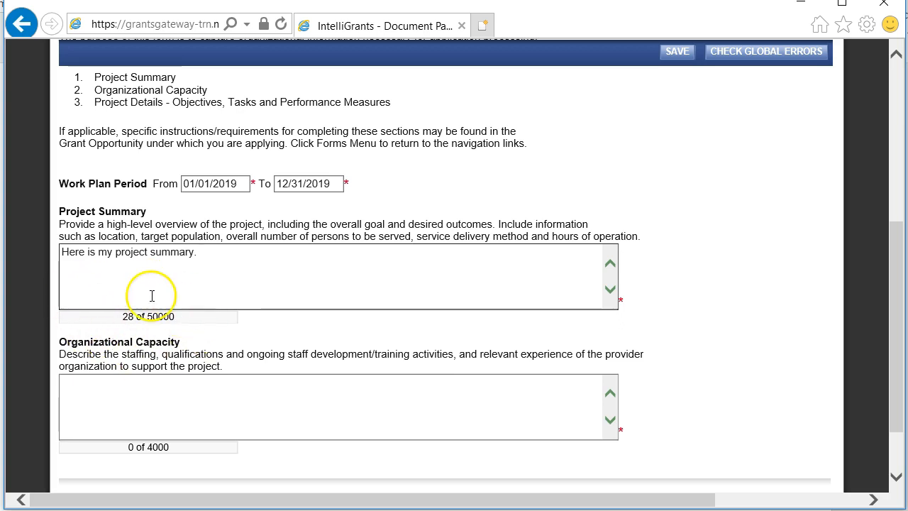
Step: Copy the Project Summary sentence, paste it repeatedly into several paragraphs separated by blank lines, and multiply the whole text to lengthen it
left_click_drag(225, 253, 62, 252)
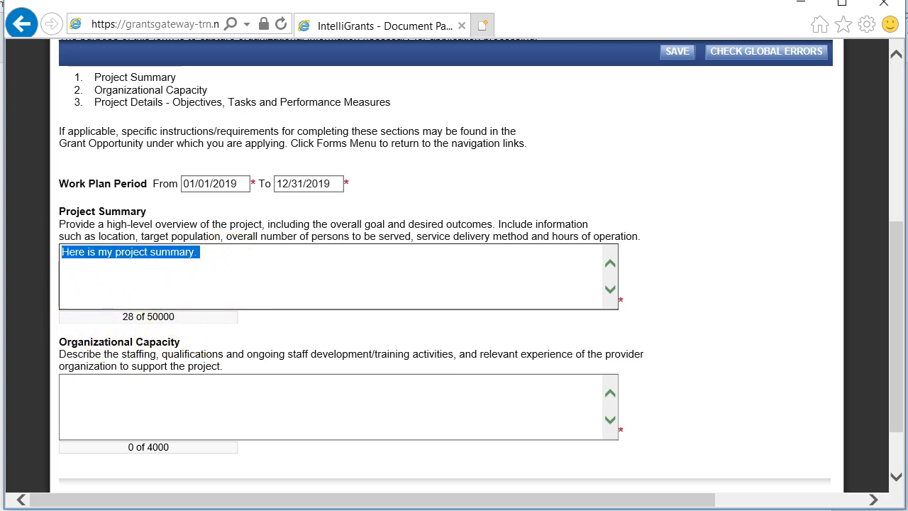
key("ctrl+c")
key("ctrl+v")
key("ctrl+v")
key("ctrl+v")
key("ctrl+v")
key("ctrl+v")
key("ctrl+v")
key("ctrl+v")
key("Return")
key("ctrl+v")
key("ctrl+v")
key("ctrl+v")
key("ctrl+v")
key("Return")
key("Return")
key("ctrl+v")
key("ctrl+v")
key("ctrl+v")
key("ctrl+v")
key("ctrl+v")
key("Return")
key("Return")
key("ctrl+v")
key("ctrl+v")
key("ctrl+v")
key("ctrl+v")
key("Return")
key("Return")
key("ctrl+v")
key("ctrl+v")
key("ctrl+v")
key("ctrl+v")
key("ctrl+v")
key("Return")
key("Return")
key("ctrl+v")
key("ctrl+v")
key("ctrl+v")
key("ctrl+v")
key("ctrl+v")
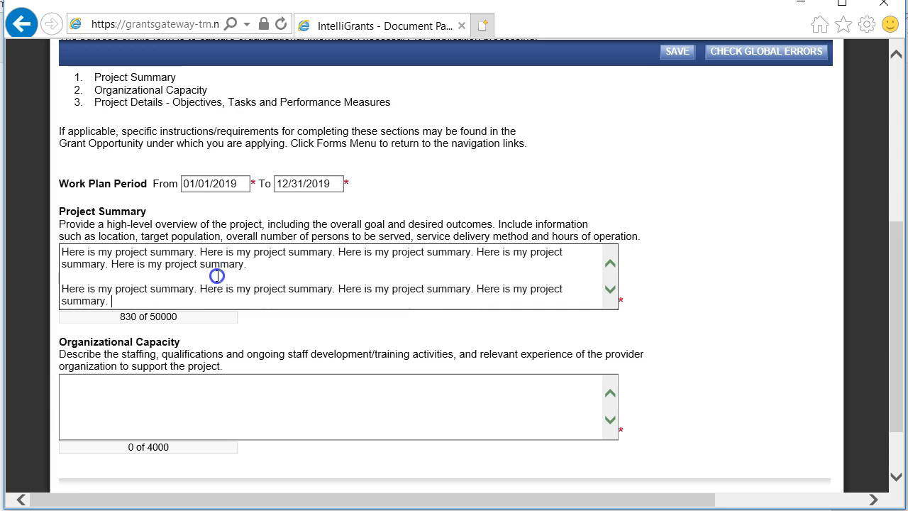
key("ctrl+a")
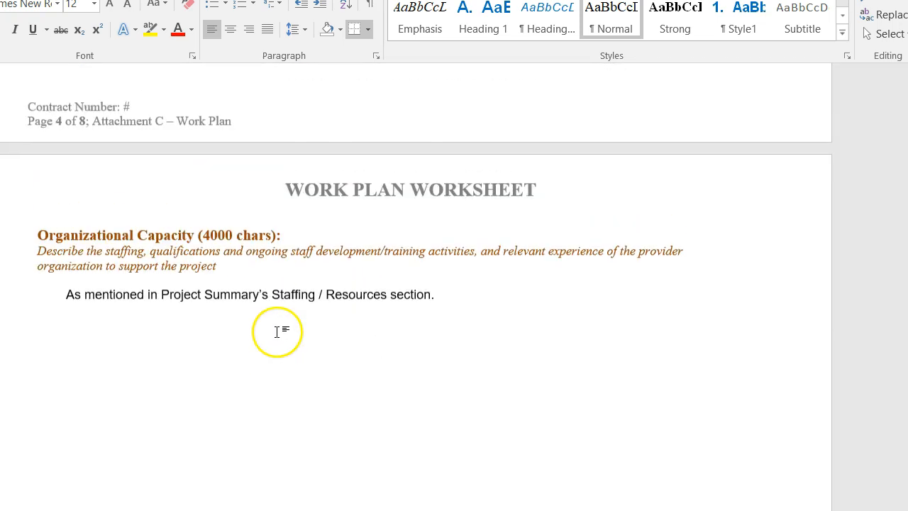
Step: Check the worksheet's Organizational Capacity section in Word and enter 'Organizational capacity' in the matching field of the Work Plan Overview Form
scroll(279, 331, "down", 3)
left_click(75, 189)
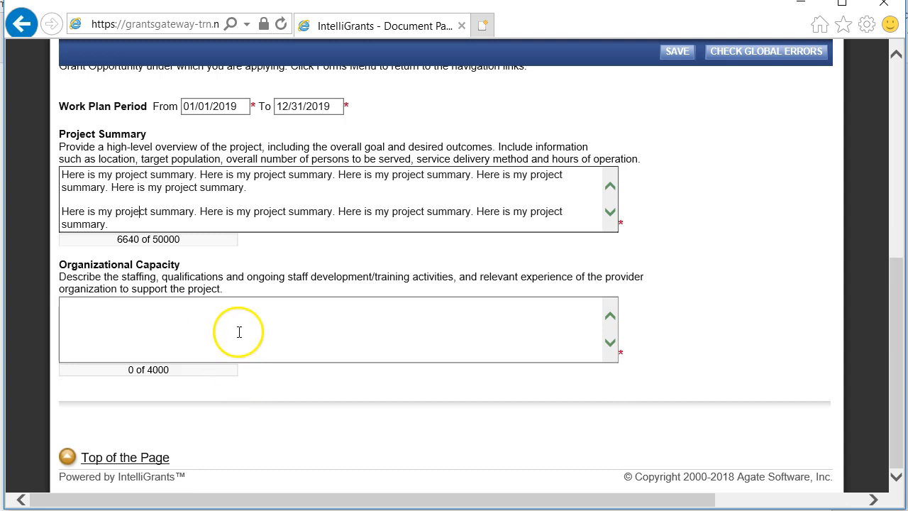
left_click(236, 330)
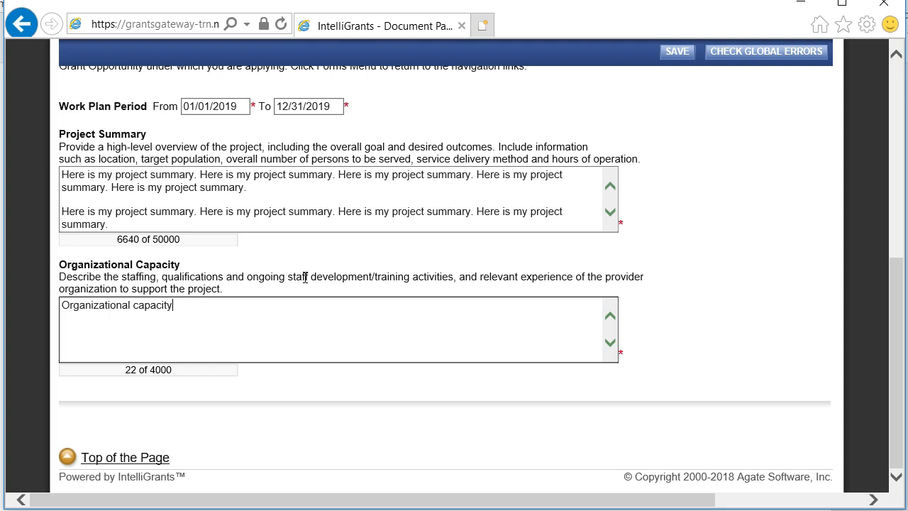
Step: Fill the Organizational Capacity field with repeated 'Organizational capacity here.' sentences in two paragraphs separated by blank lines, and save the form
key("ctrl+a")
key("ctrl+c")
key("Right")
key("ctrl+v")
key("ctrl+v")
key("ctrl+v")
key("ctrl+v")
key("ctrl+v")
key("ctrl+v")
key("ctrl+v")
key("ctrl+v")
key("ctrl+v")
key("Return")
key("Return")
key("Return")
key("ctrl+v")
key("ctrl+v")
key("ctrl+v")
key("ctrl+v")
key("ctrl+v")
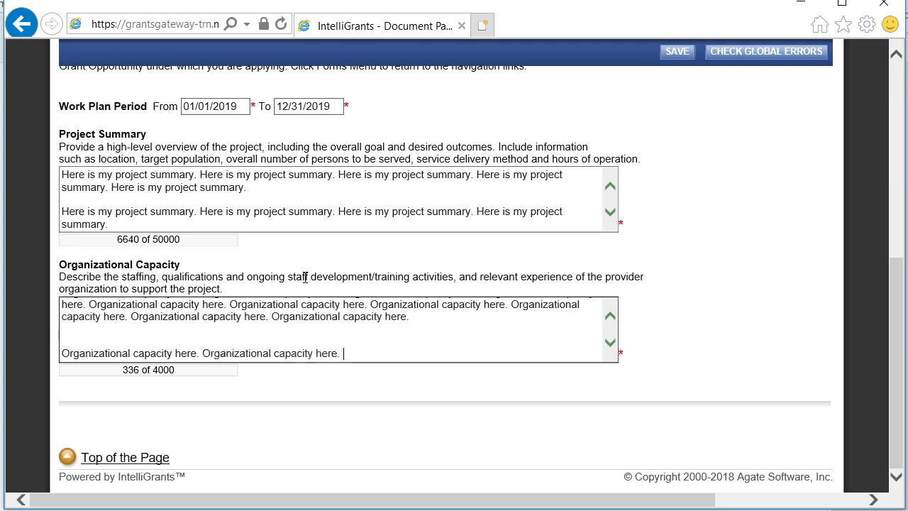
key("Return")
key("Return")
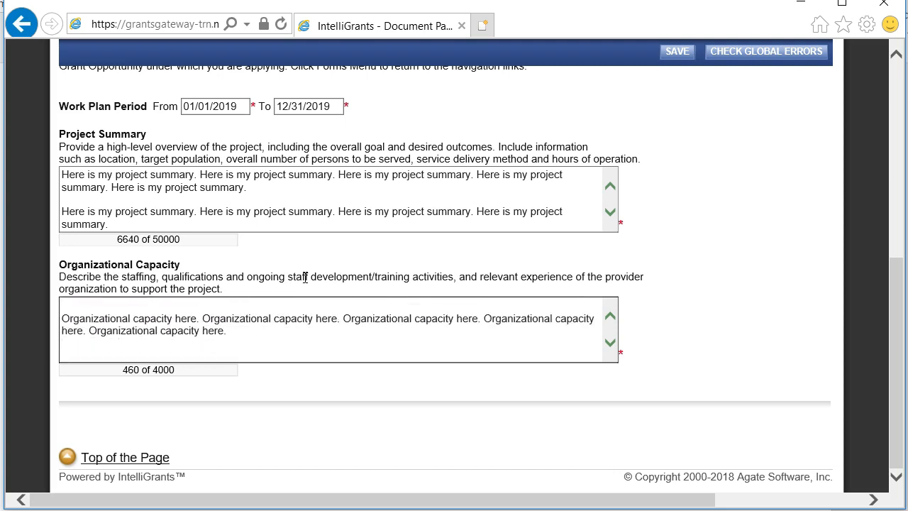
left_click(677, 51)
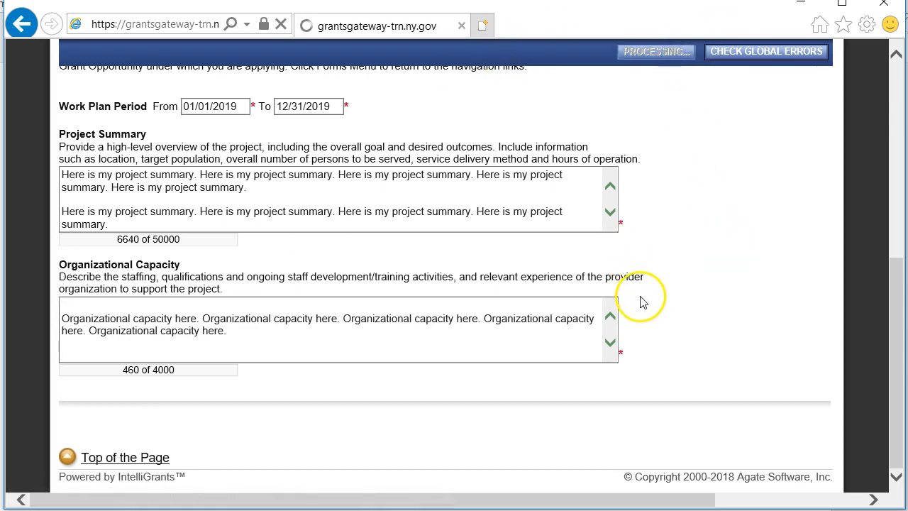
Step: Return to the contract's list of forms and open the Work Plan Properties page at its new objective entry
scroll(370, 247, "down", 6)
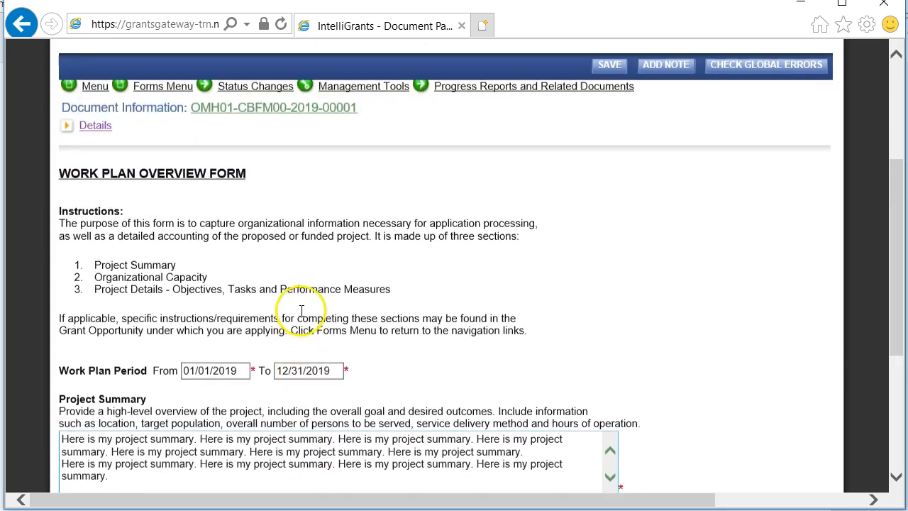
mouse_move(159, 171)
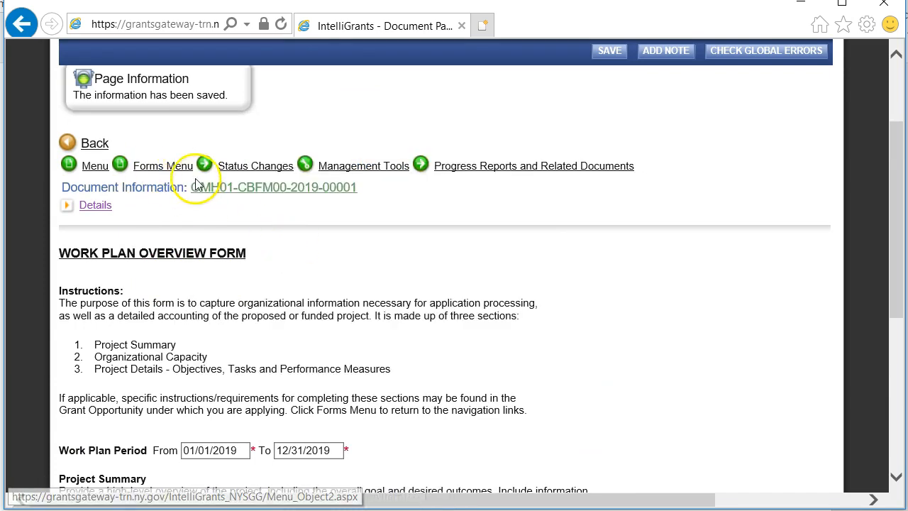
left_click(160, 166)
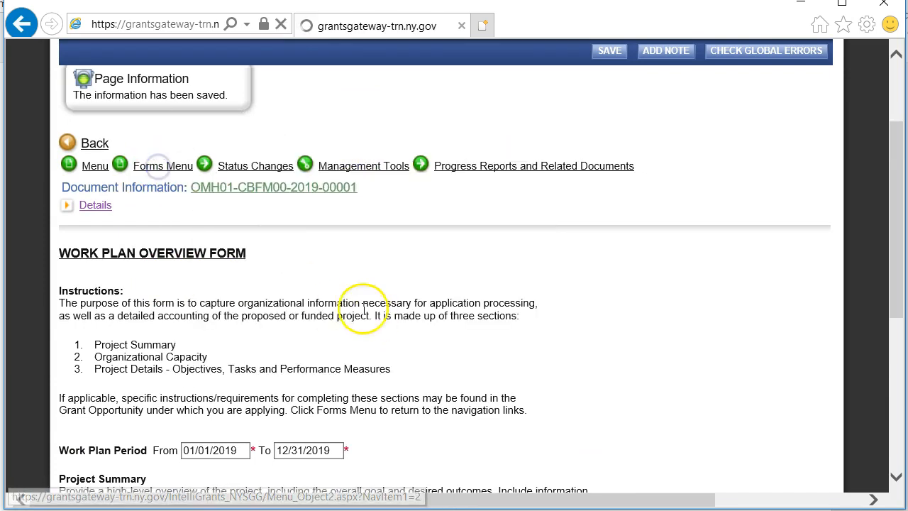
scroll(242, 301, "down", 10)
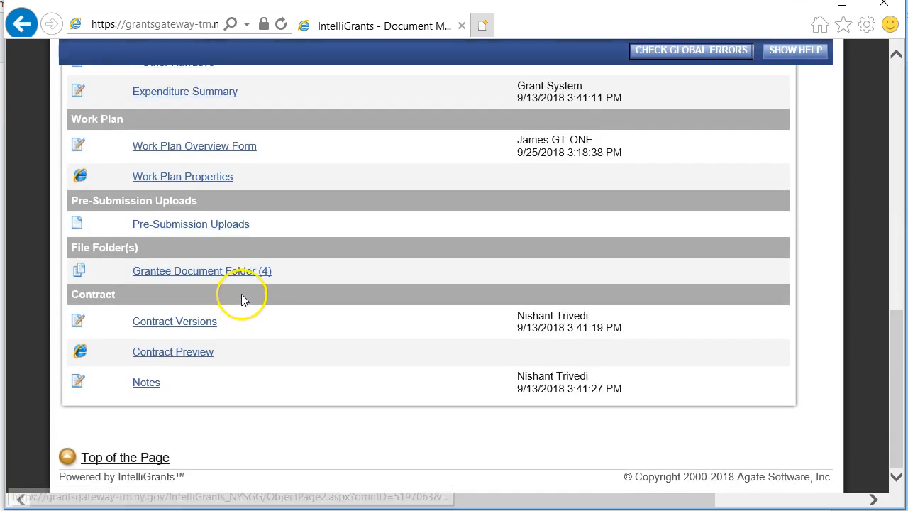
scroll(242, 301, "up", 2)
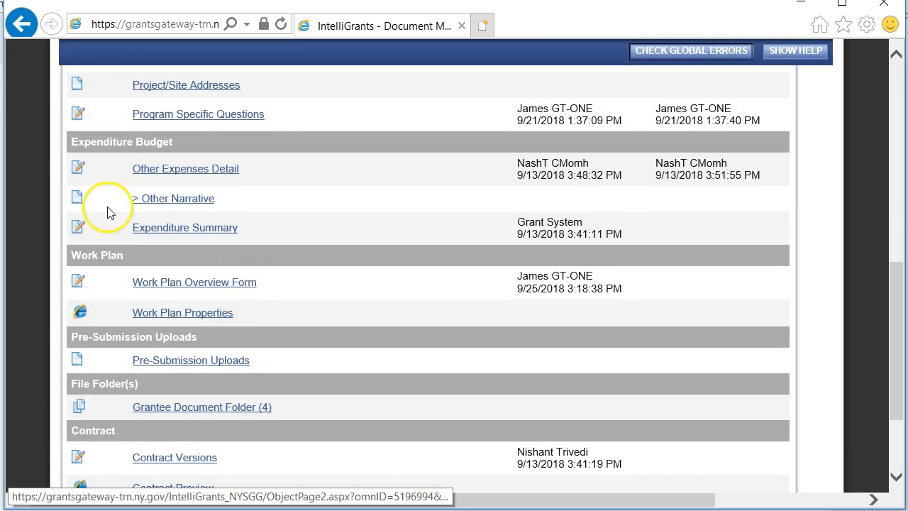
left_click(163, 316)
scroll(334, 331, "down", 4)
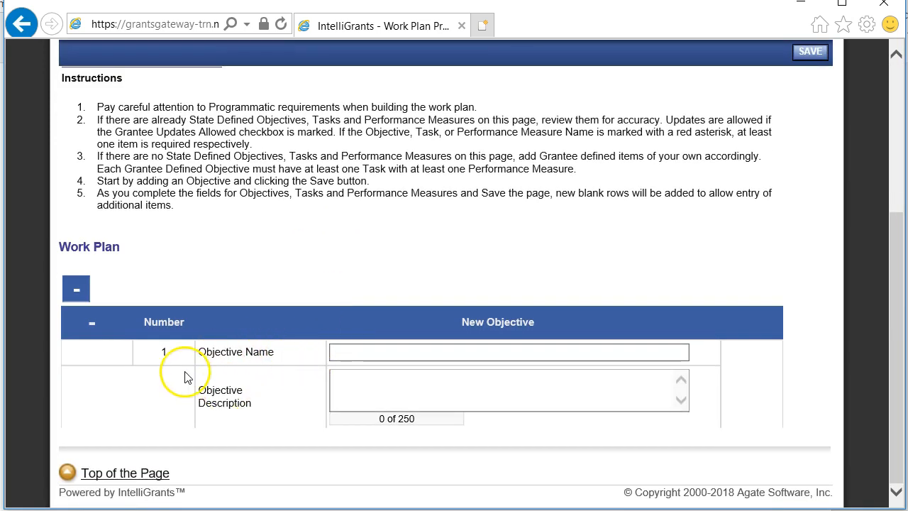
Step: Switch to the Word worksheet and review the Objective 1 name and description in the Detail table
left_click(354, 354)
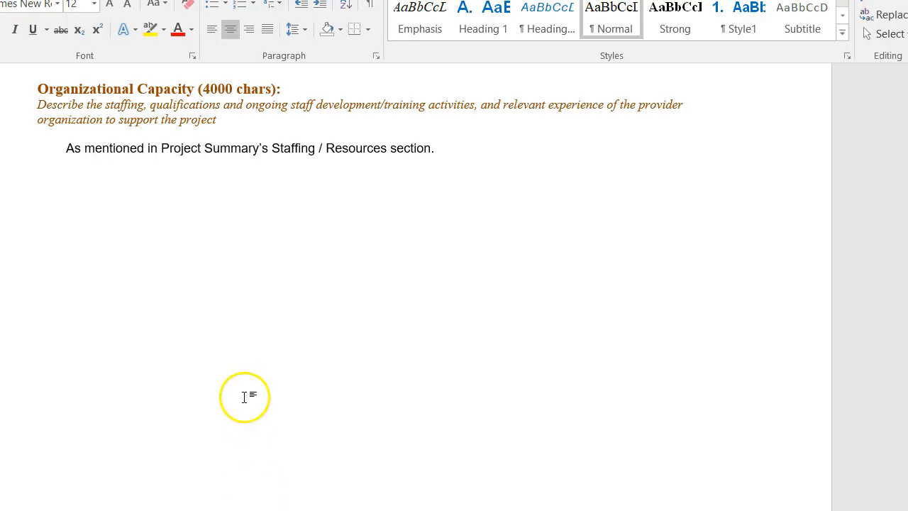
scroll(263, 376, "up", 10)
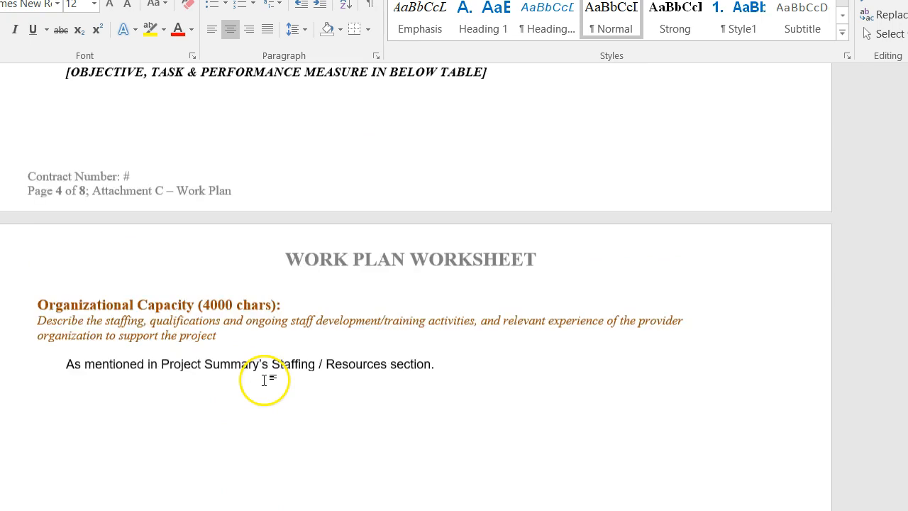
scroll(263, 377, "down", 3)
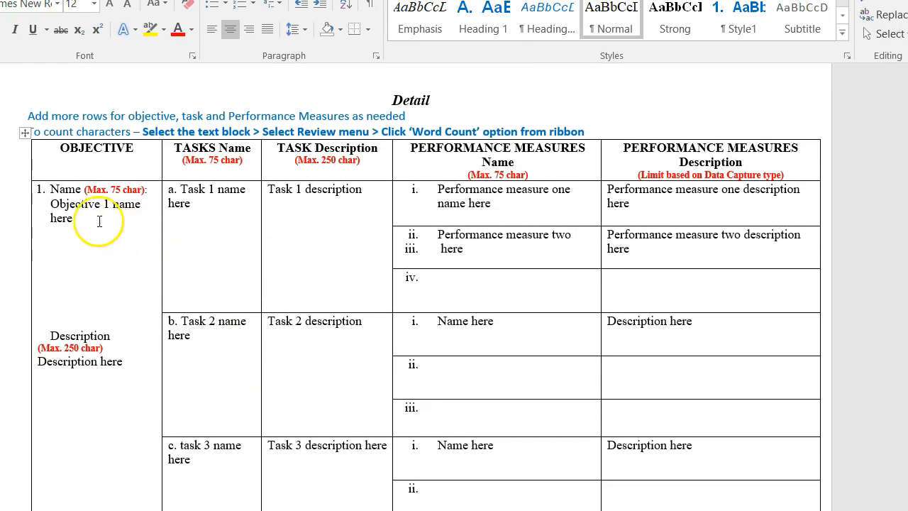
left_click_drag(97, 217, 57, 207)
left_click(89, 363)
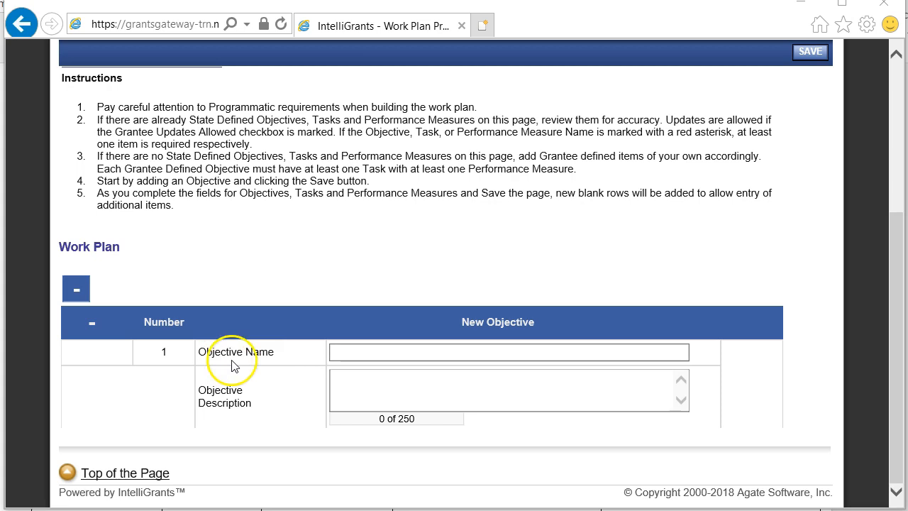
Step: Back in the browser, enter 'Objective 1 name' and 'Objective 1 description here.' for objective 1 and save the work plan
left_click(343, 352)
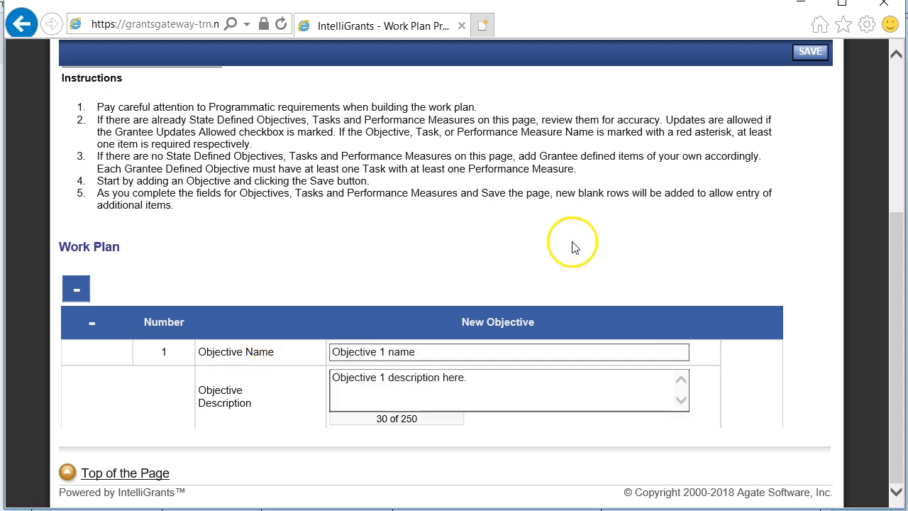
left_click(812, 54)
scroll(383, 227, "down", 4)
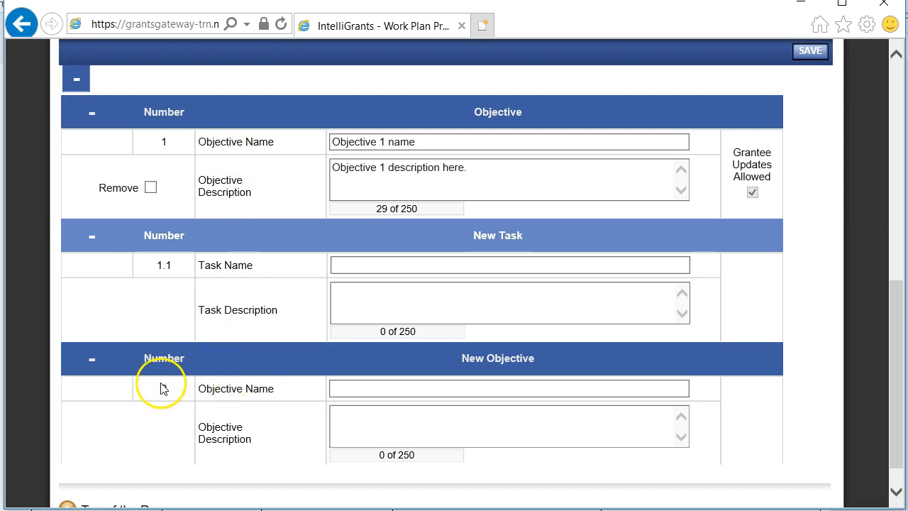
Step: Check Task 1 in the Word worksheet, enter 'Task 1 name here' and 'Task 1 description here' for task 1.1 in the browser, and save
left_click(364, 262)
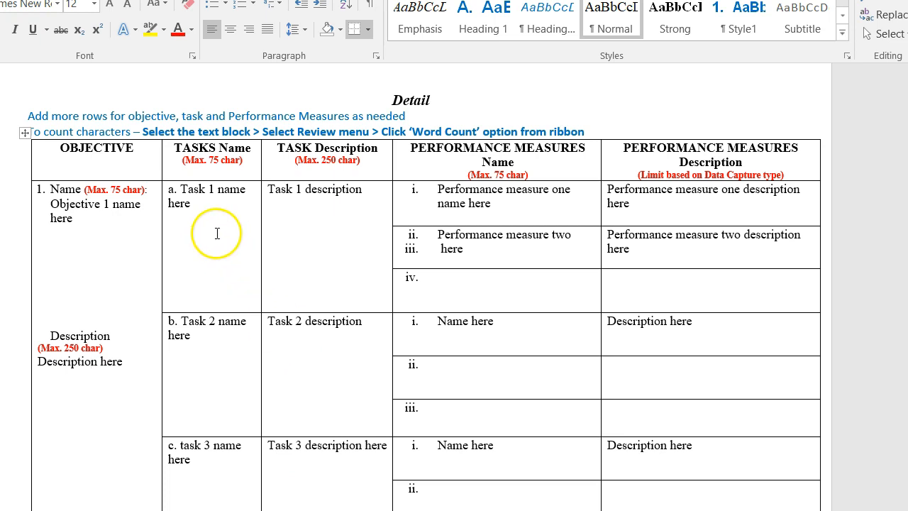
left_click_drag(211, 208, 184, 191)
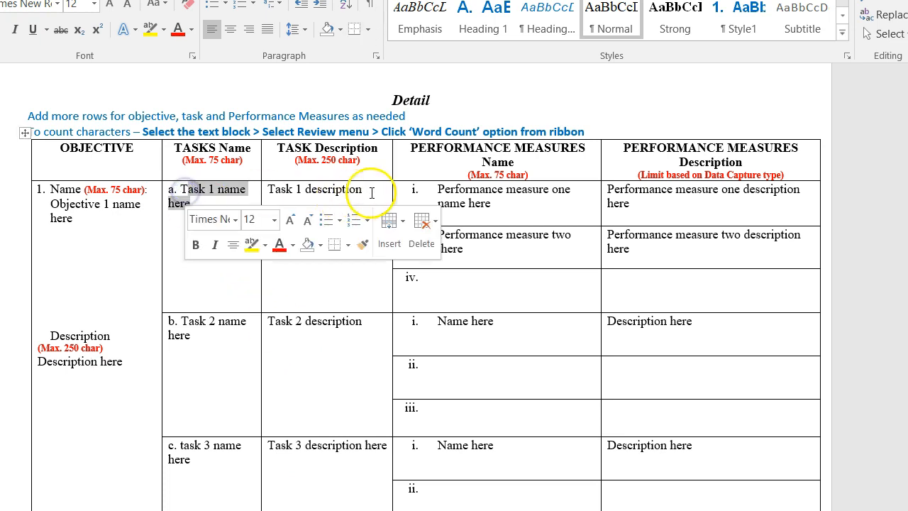
left_click_drag(365, 190, 268, 190)
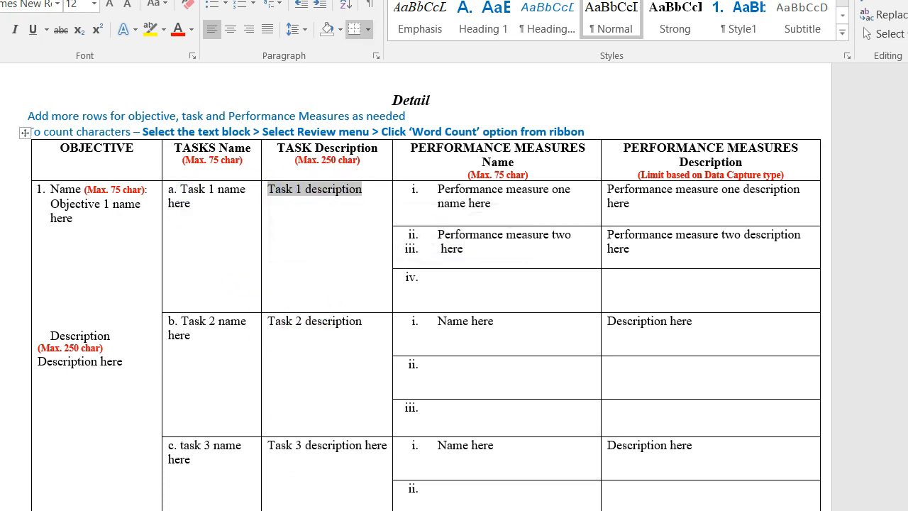
left_click(162, 510)
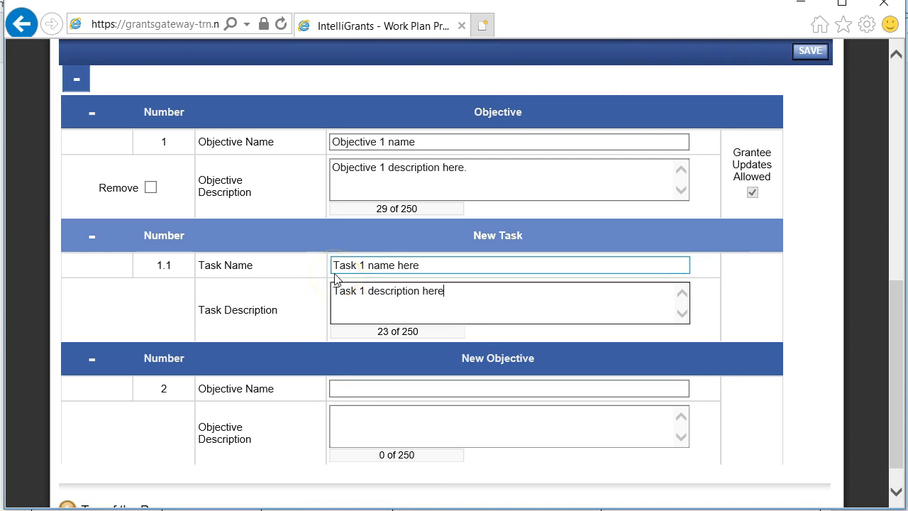
scroll(324, 315, "down", 1)
left_click(353, 353)
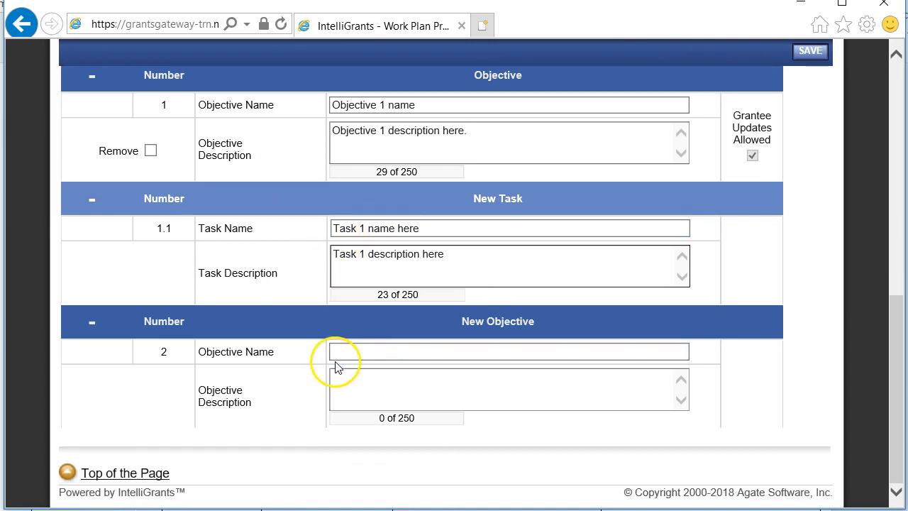
left_click(374, 349)
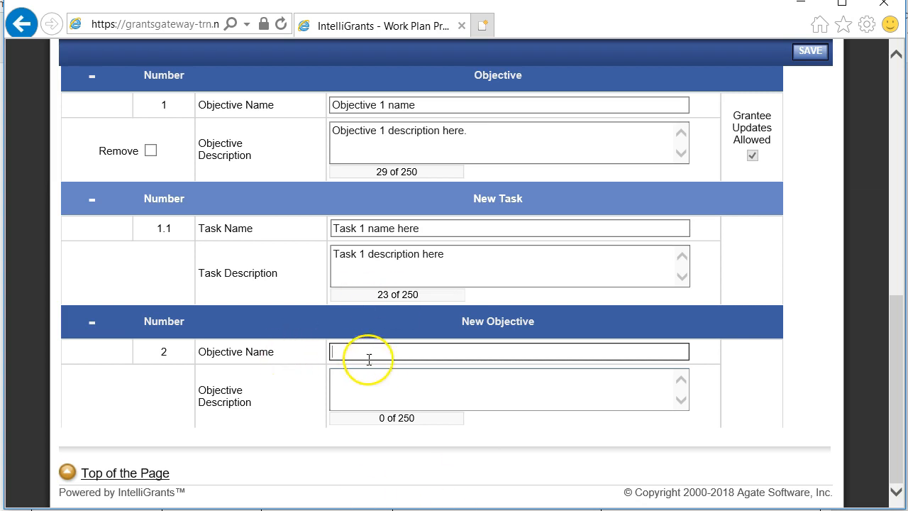
left_click(809, 51)
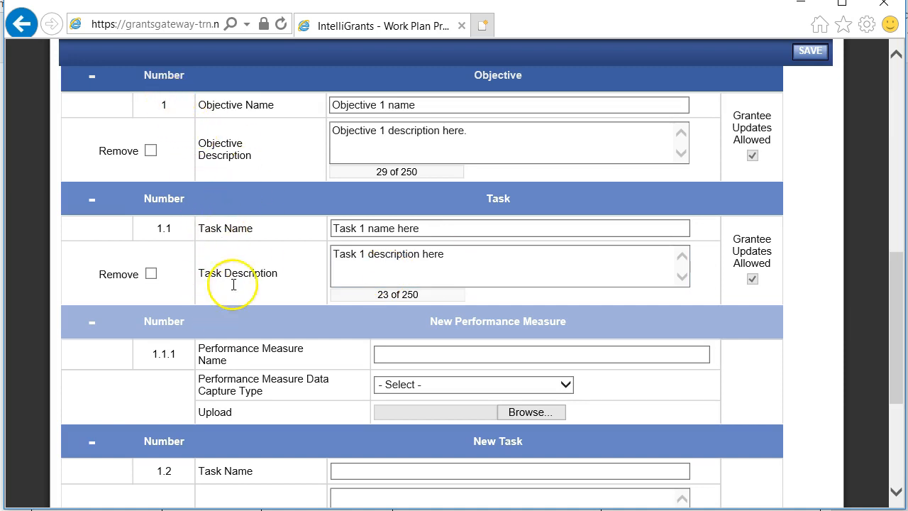
Step: Copy 'Performance measure one name here' from the Word worksheet into the name field of performance measure 1.1.1 in the browser
scroll(259, 371, "down", 2)
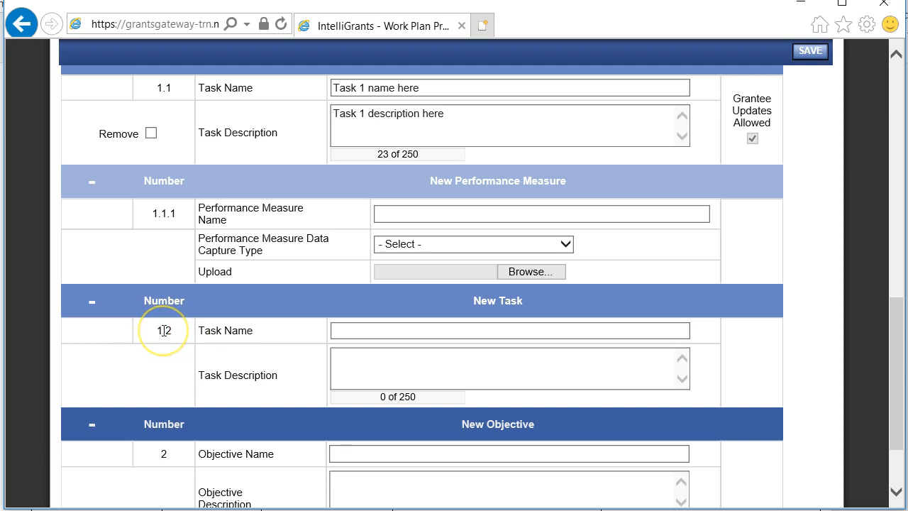
left_click(407, 213)
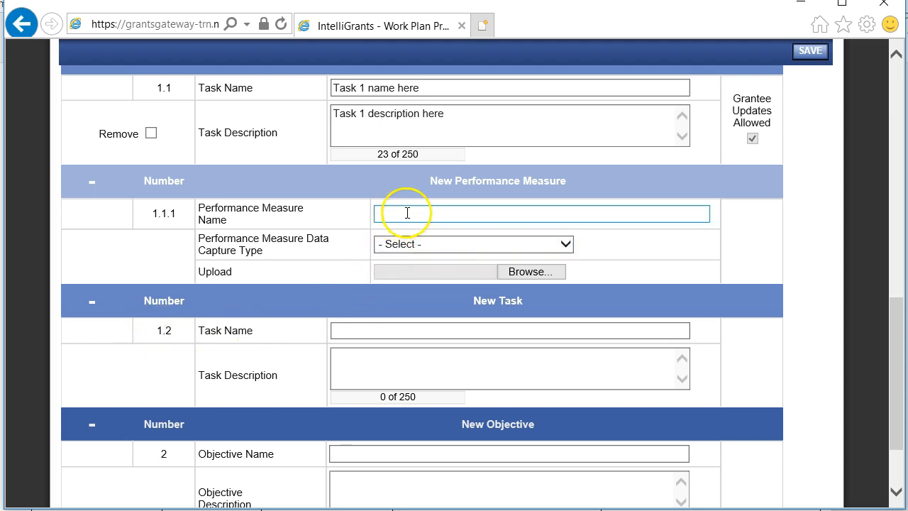
left_click(406, 213)
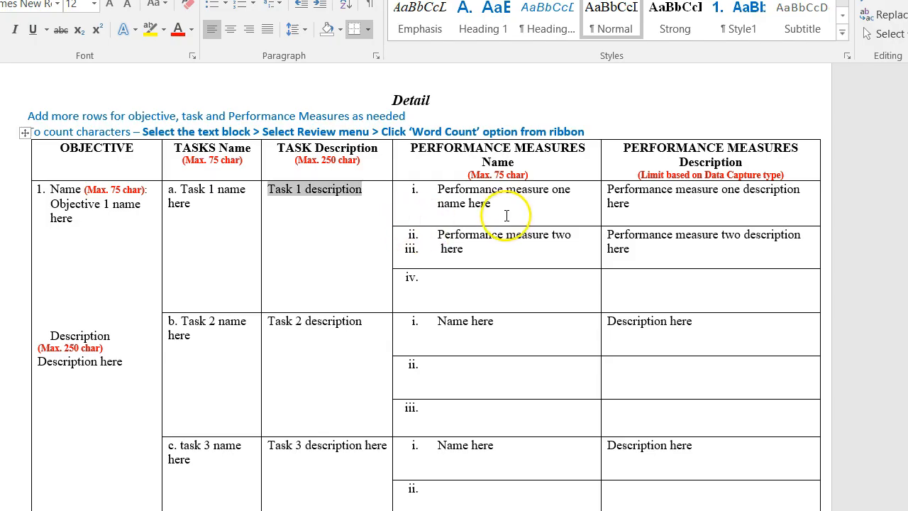
left_click_drag(484, 205, 445, 195)
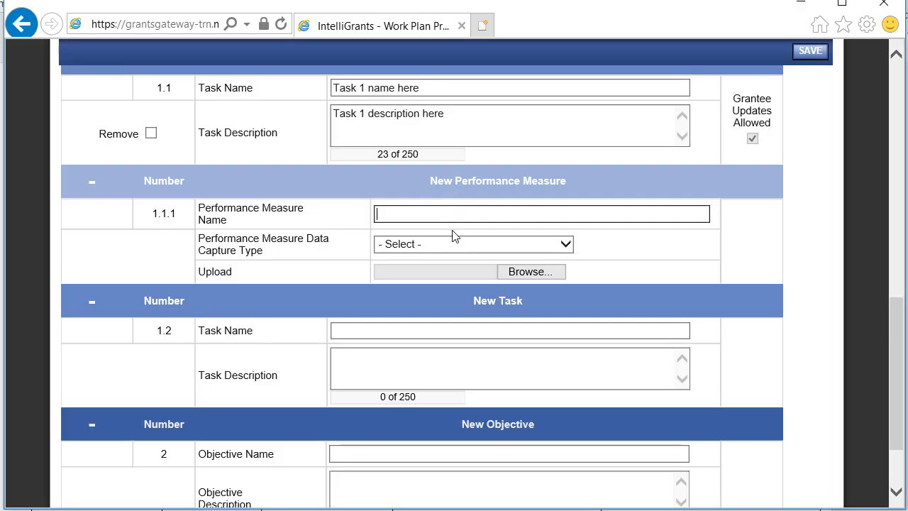
type("Performance measure one name here")
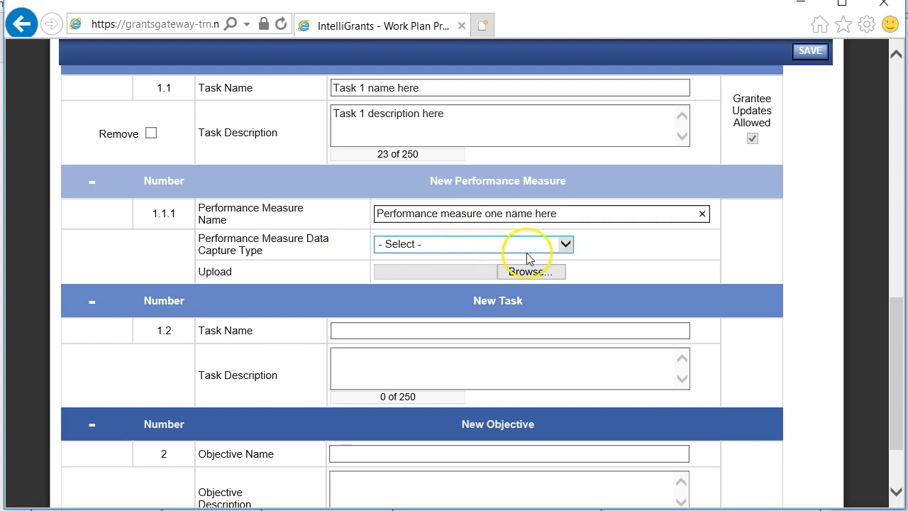
Step: Set the data capture type of performance measure 1.1.1 to Text (500 character limit)
left_click(566, 246)
left_click(631, 245)
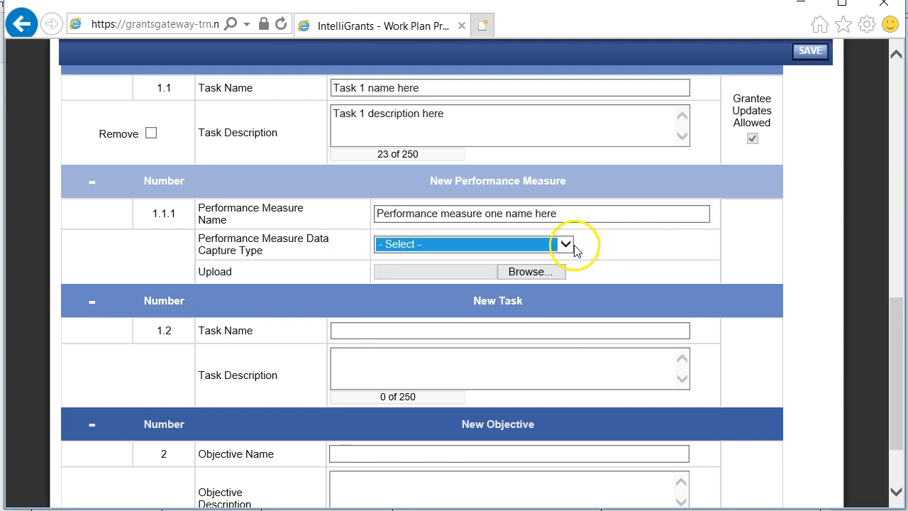
left_click(572, 247)
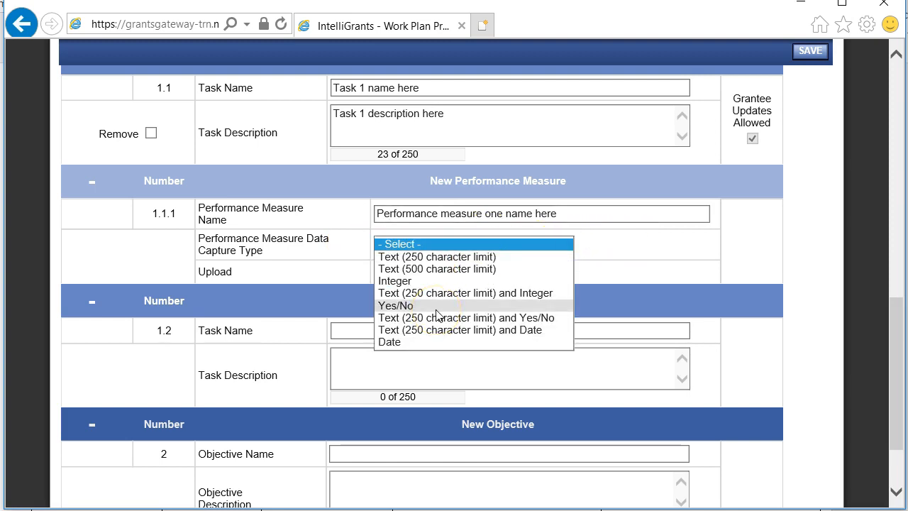
left_click(421, 269)
Step: Copy 'Performance measure one description here' from the Word worksheet into the Performance Measure Narrative in the browser and save the work plan
left_click(414, 283)
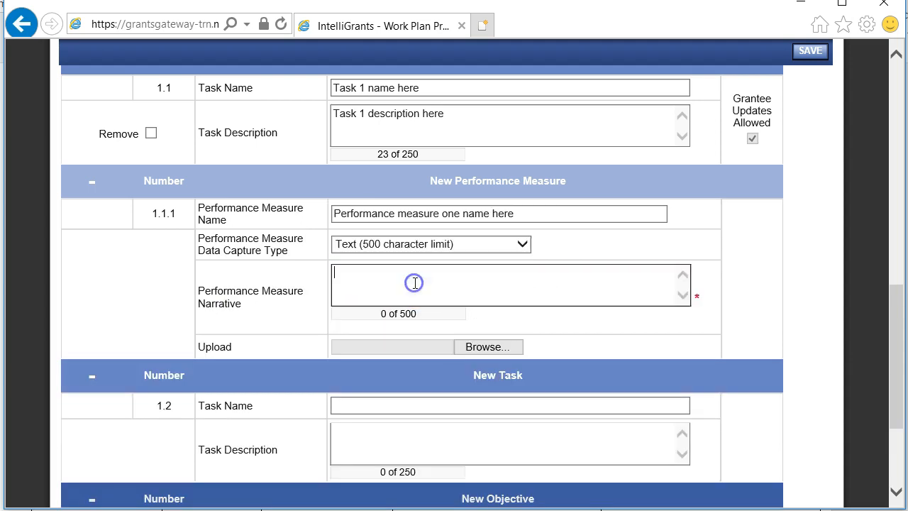
key("alt+Tab")
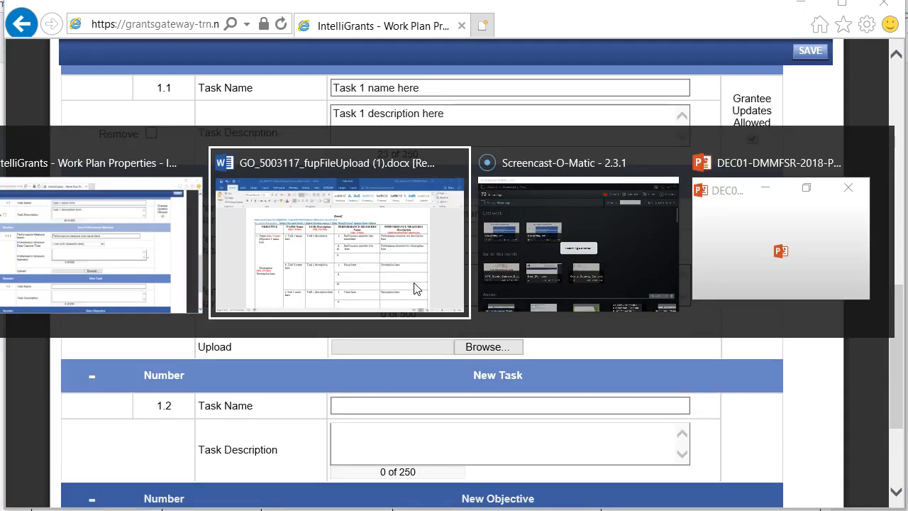
left_click_drag(641, 207, 614, 194)
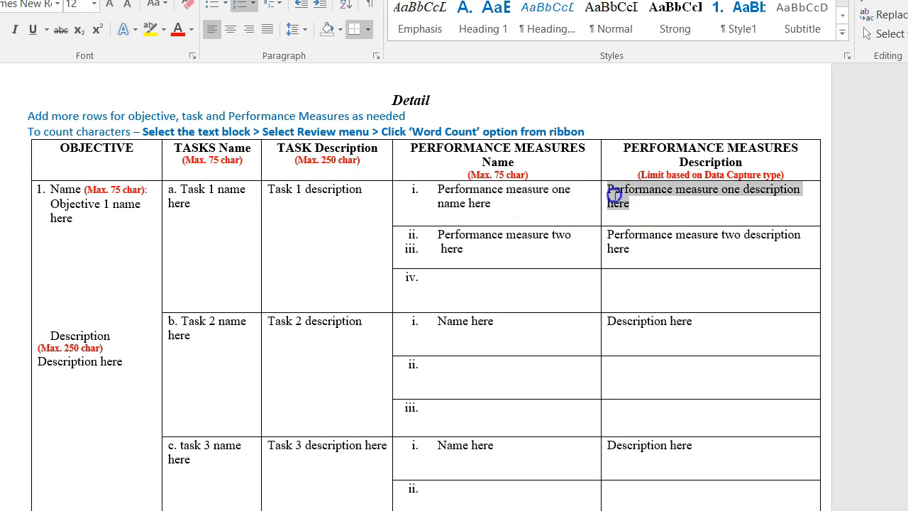
key("ctrl+c")
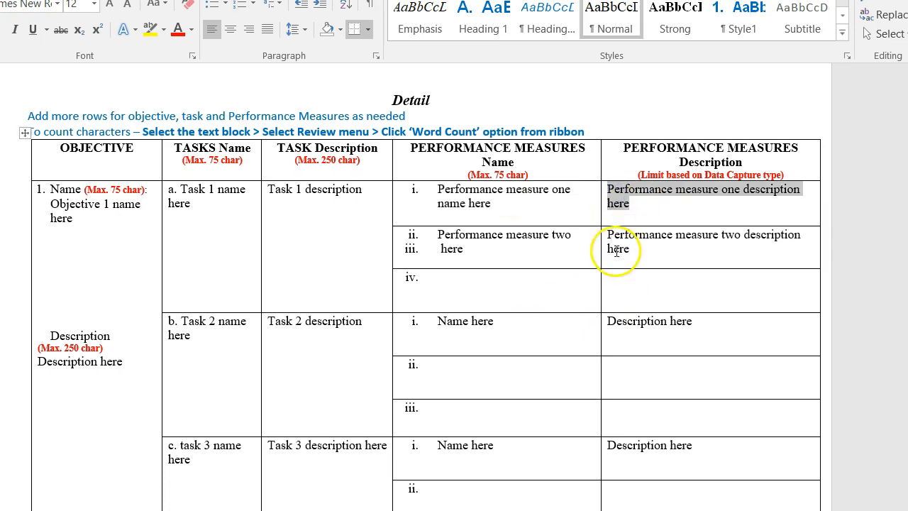
key("alt+Tab")
key("ctrl+v")
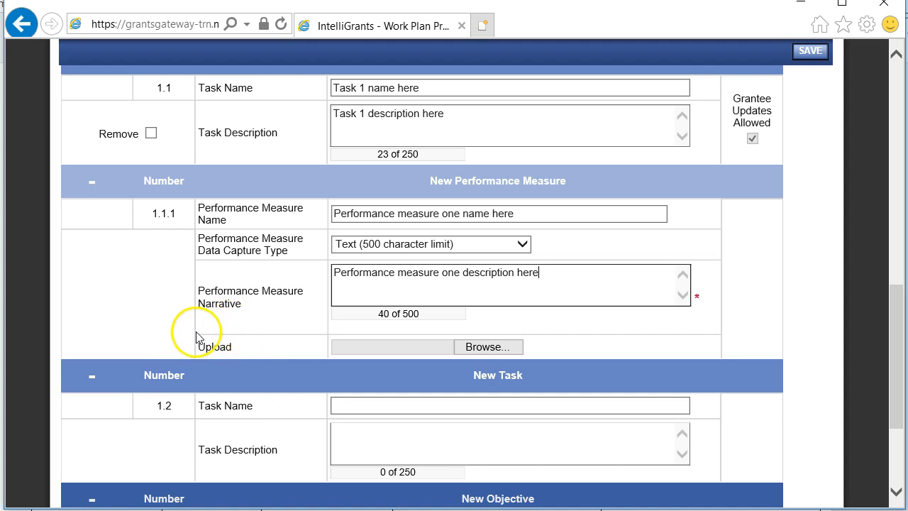
left_click(809, 51)
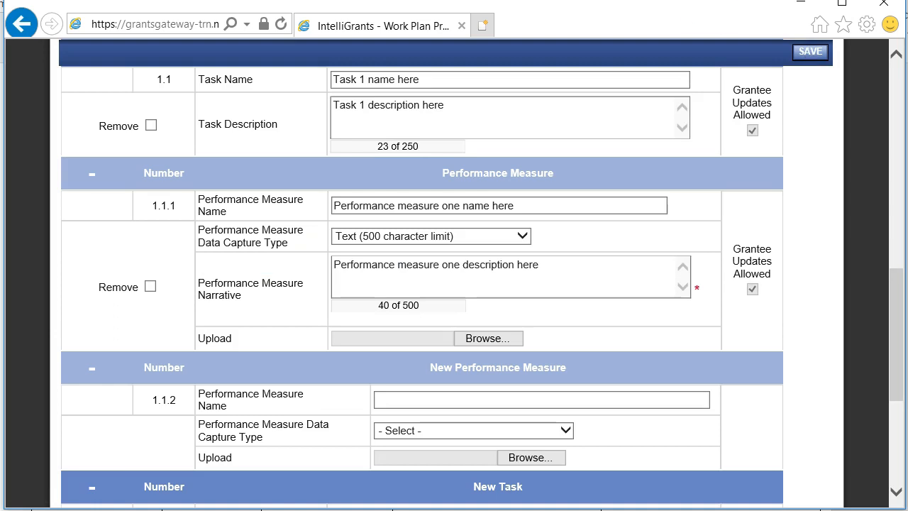
Step: Name performance measure 1.1.2 'another performance measure here' under task 1.1
scroll(482, 269, "down", 1)
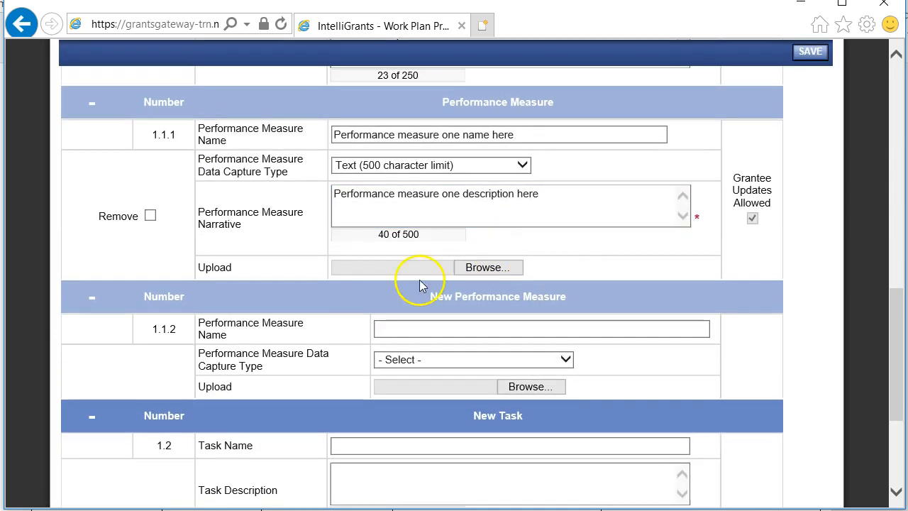
scroll(327, 367, "down", 3)
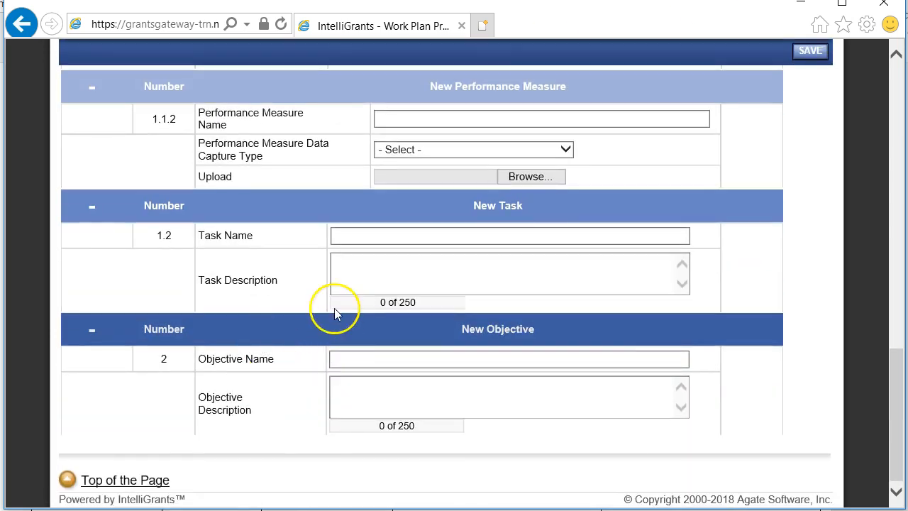
scroll(245, 341, "down", 1)
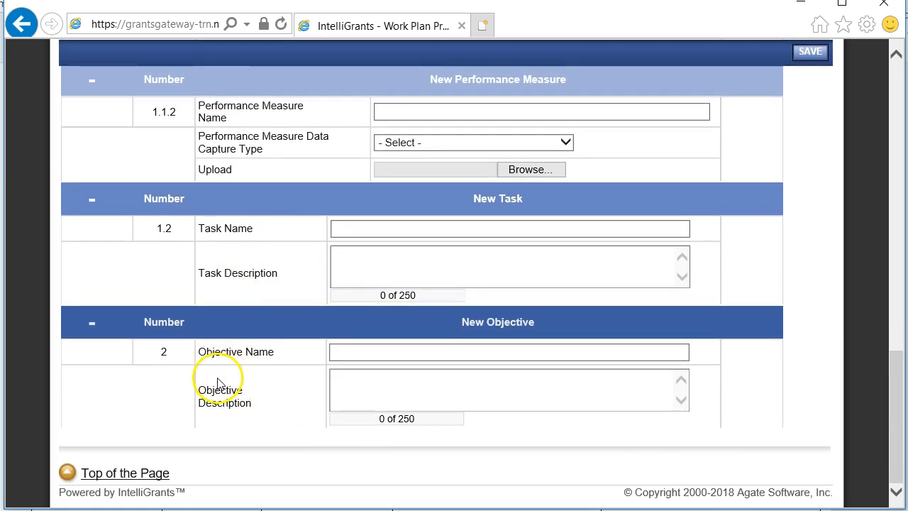
scroll(218, 383, "up", 3)
left_click(433, 321)
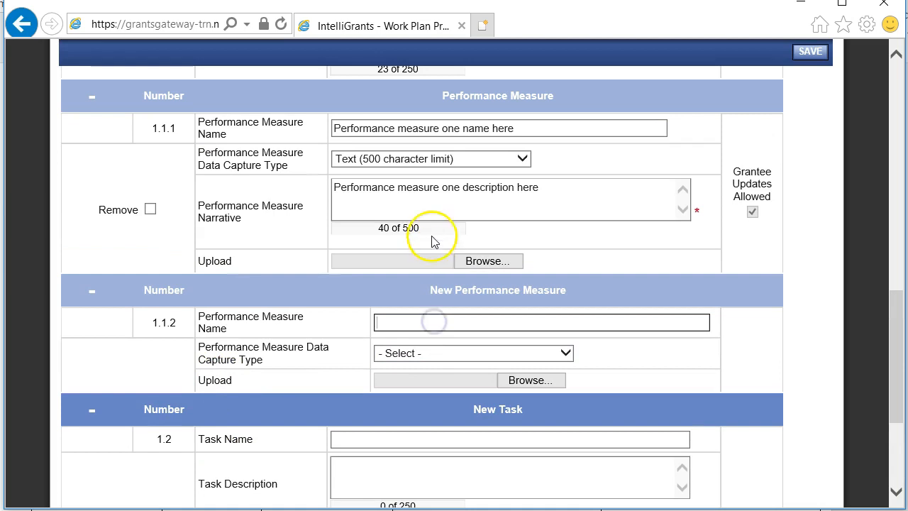
type("Anothe")
key("Down")
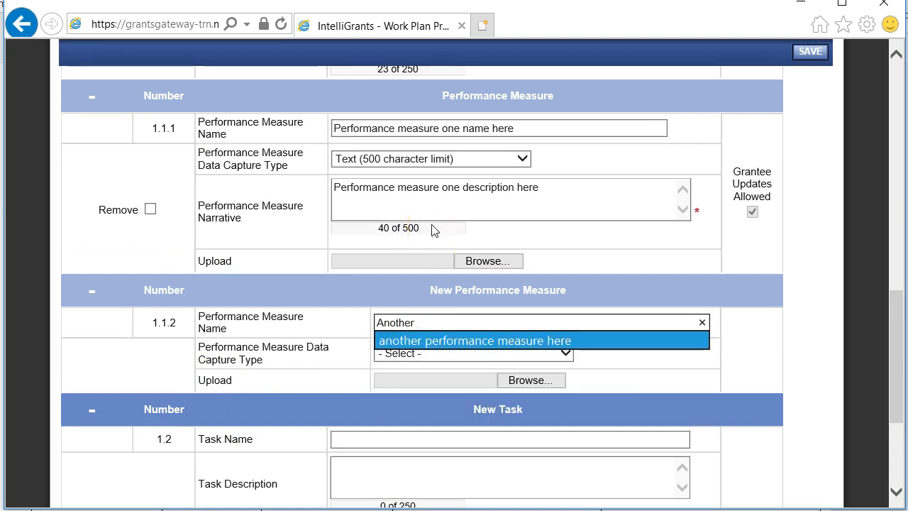
key("Tab")
Step: Set measure 1.1.2's data capture type to Text (500 character limit), enter the narrative 'Here is the narrative.' and save the work plan
left_click(415, 353)
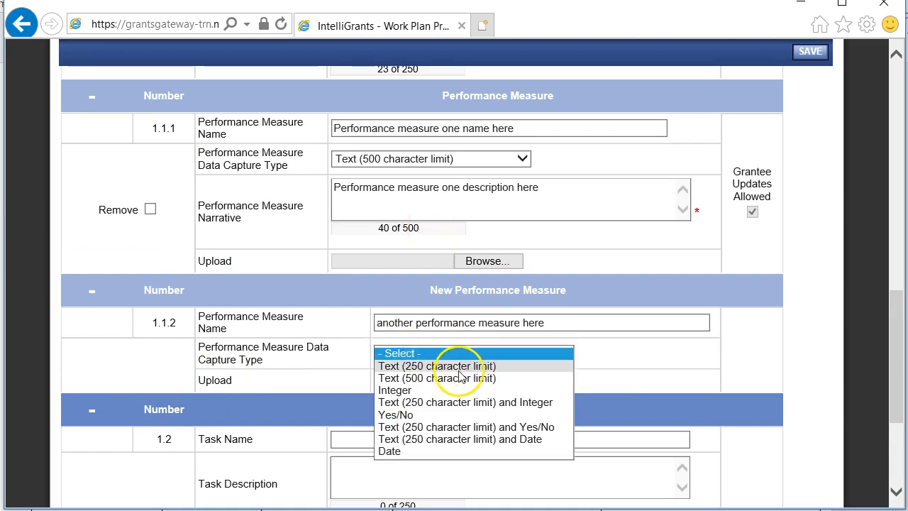
left_click(450, 377)
left_click(445, 320)
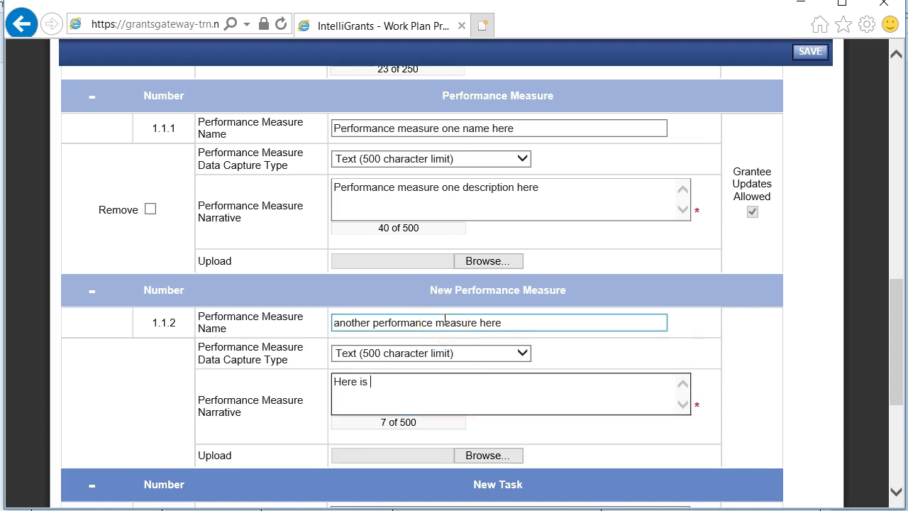
left_click(809, 51)
Step: Add task 1.2 named '2nd task here' with the description 'Info here' and save the work plan
scroll(252, 263, "down", 3)
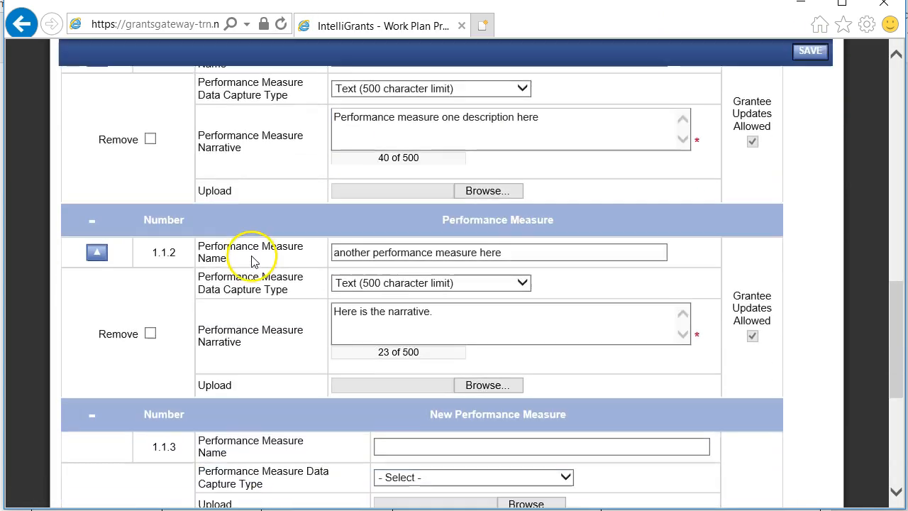
scroll(252, 259, "up", 2)
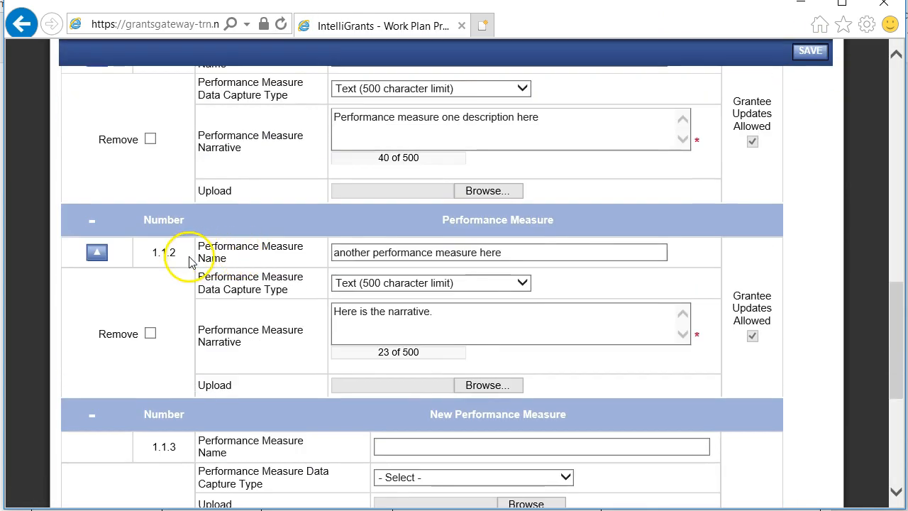
scroll(190, 259, "down", 3)
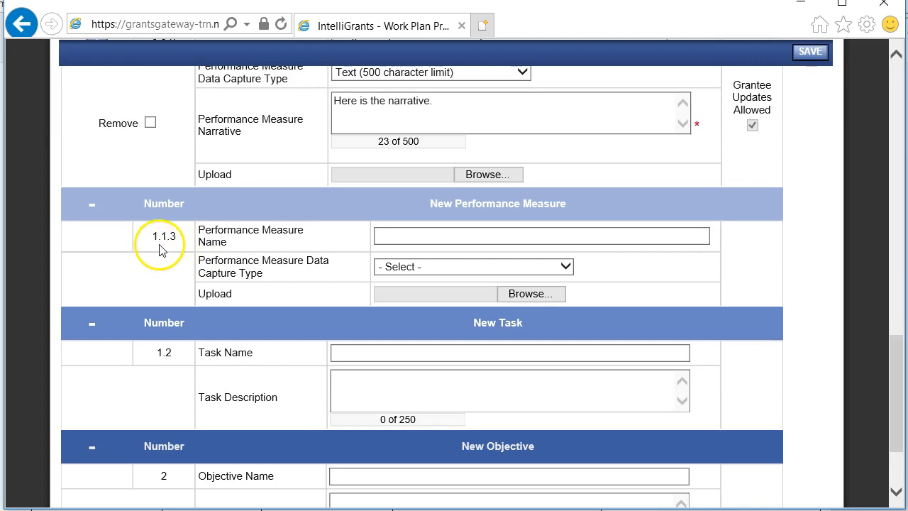
scroll(207, 357, "down", 2)
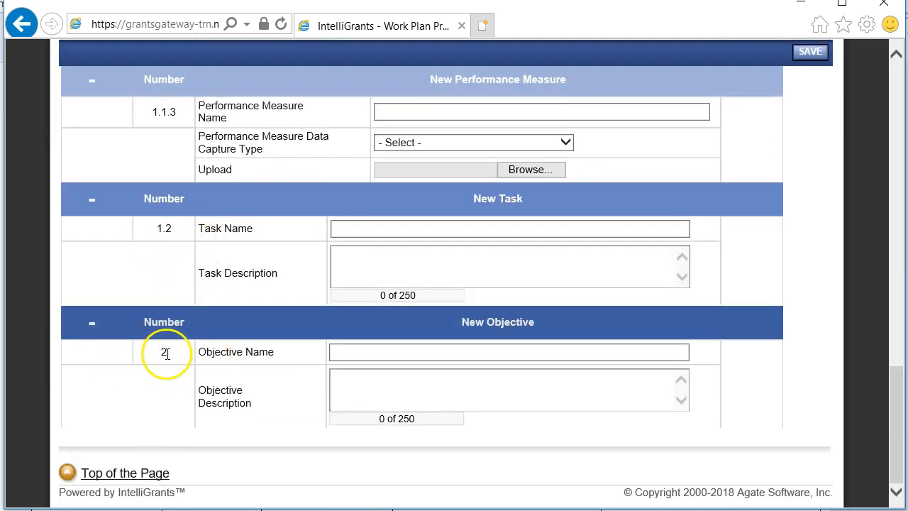
left_click(385, 226)
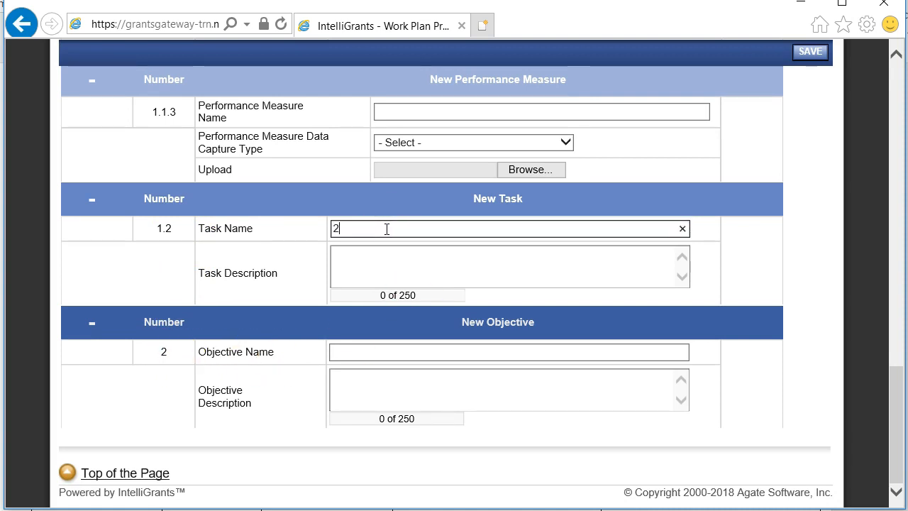
type("2nd task here")
key("Tab")
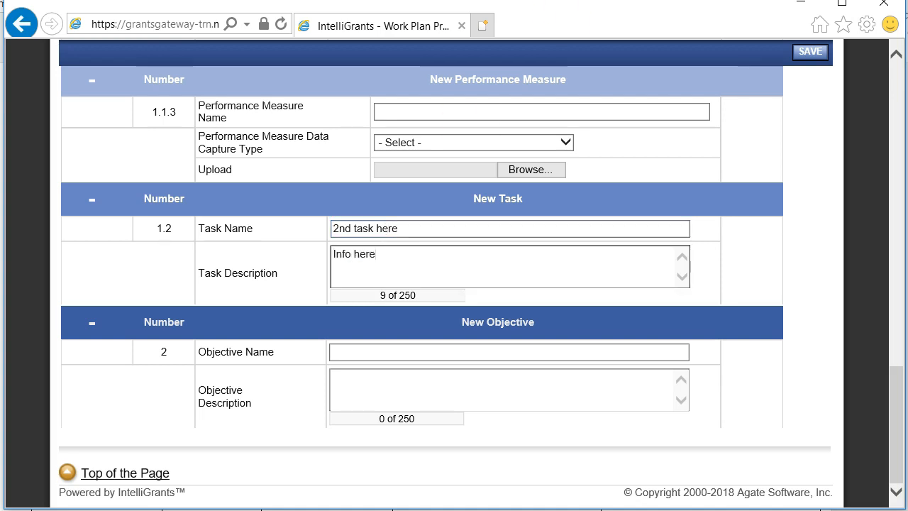
left_click(812, 52)
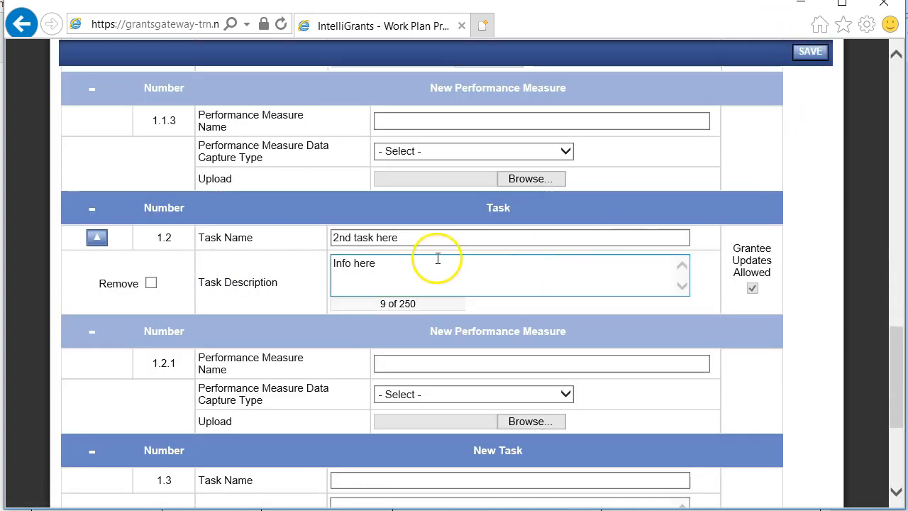
Step: Name performance measure 1.2.1 'PM 1 here' under the second task
scroll(437, 258, "down", 2)
left_click(429, 222)
left_click(429, 221)
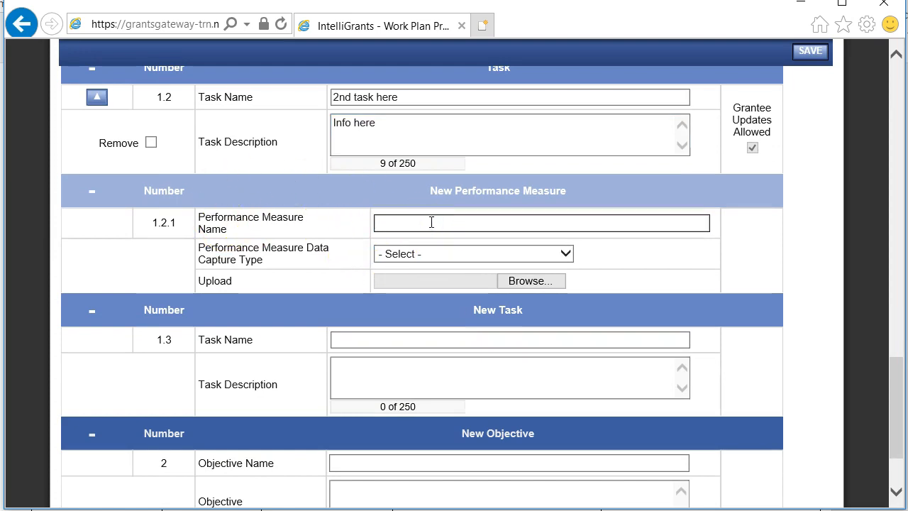
type("PM 1 here")
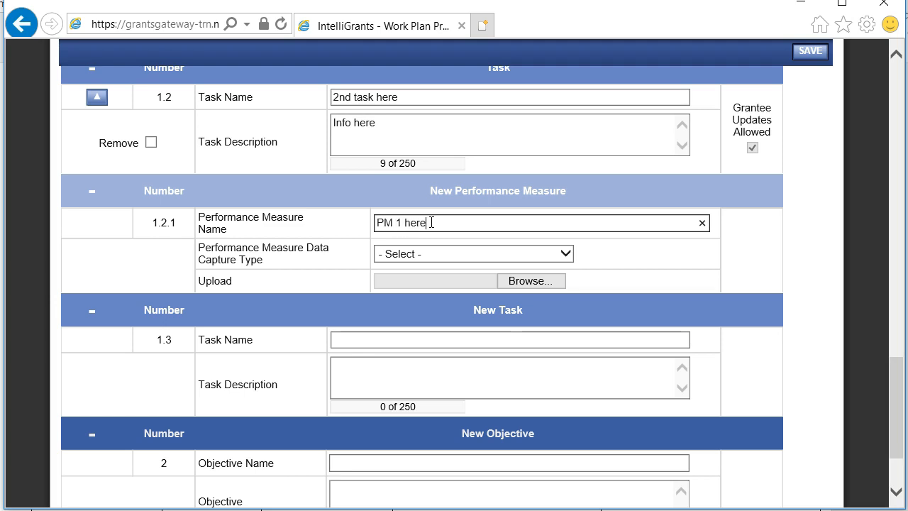
key("Tab")
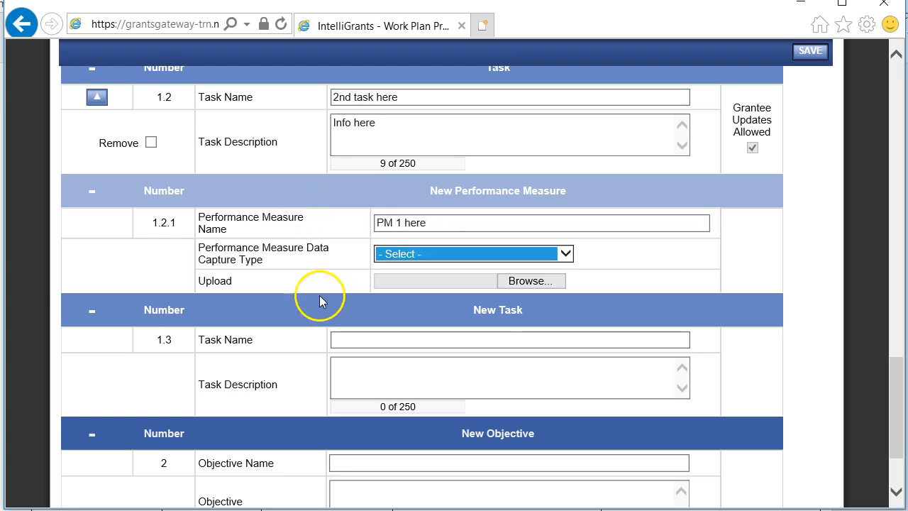
Step: Set measure 1.2.1's data capture type to Text (500 character limit), enter the narrative 'Narrative here.' and save the work plan
left_click(389, 256)
left_click(417, 277)
left_click(414, 282)
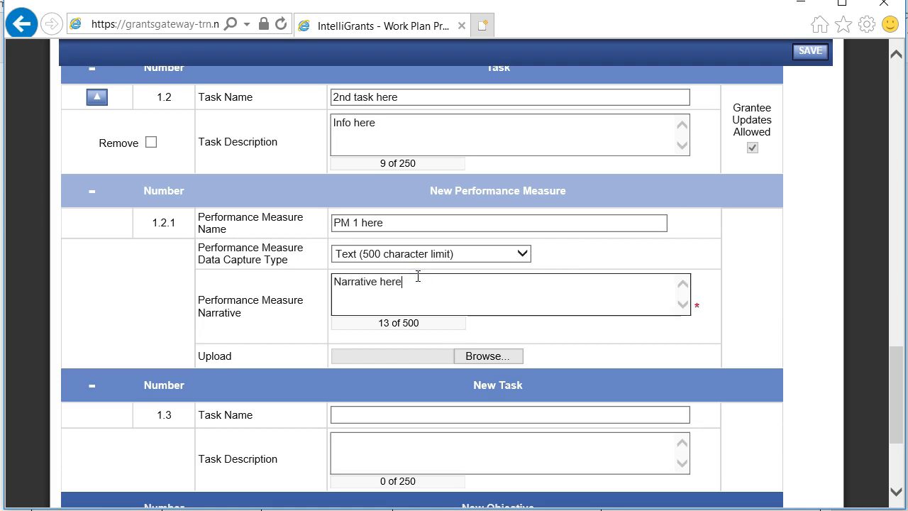
type("Narrative here.")
left_click(810, 51)
Step: Add objective 2 named 'Another objective' with the description 'Objective text here' and save the work plan
scroll(304, 355, "down", 5)
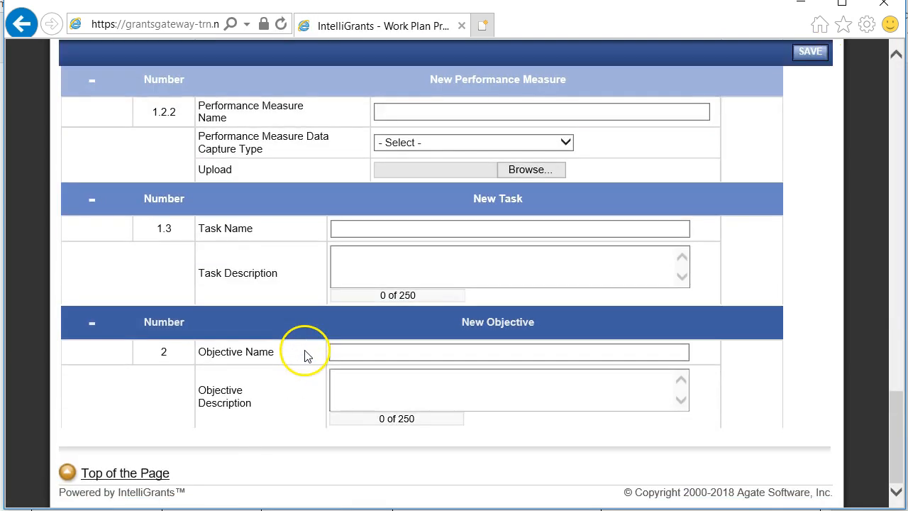
left_click(396, 350)
type("Ano")
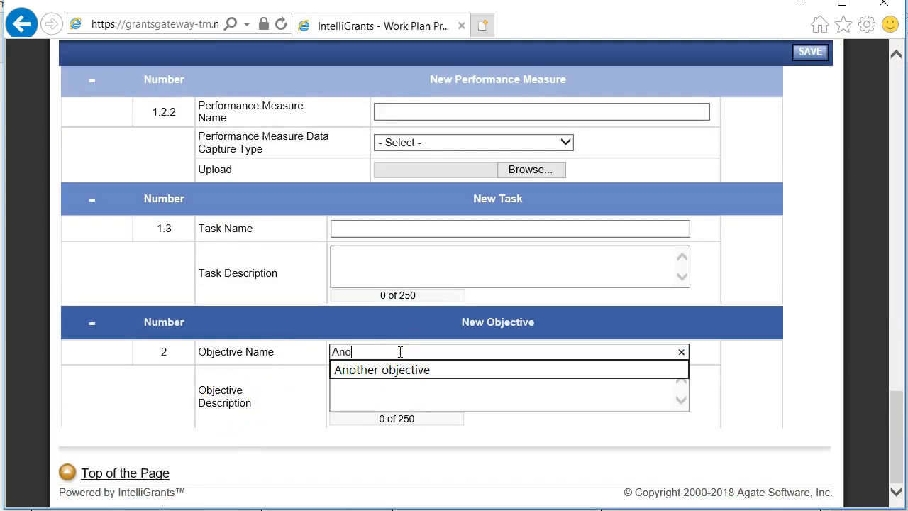
type("ther ob")
key("Down")
key("Tab")
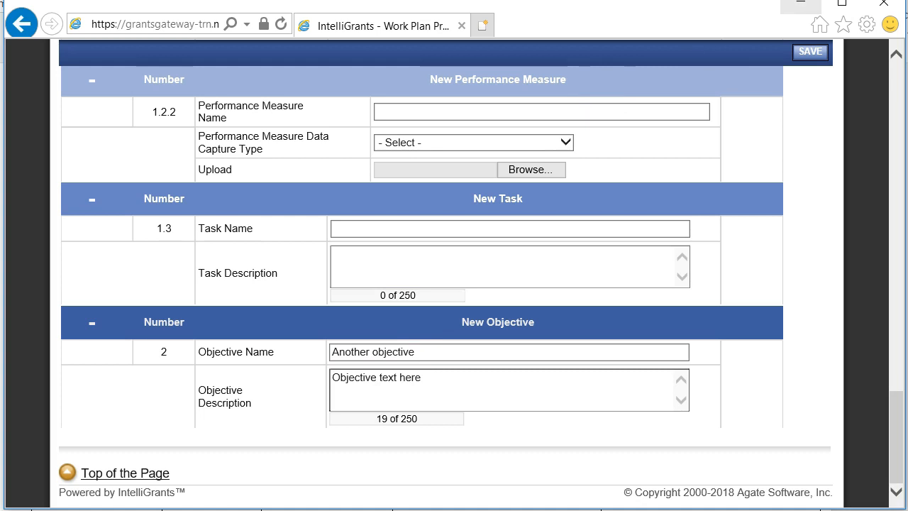
left_click(810, 51)
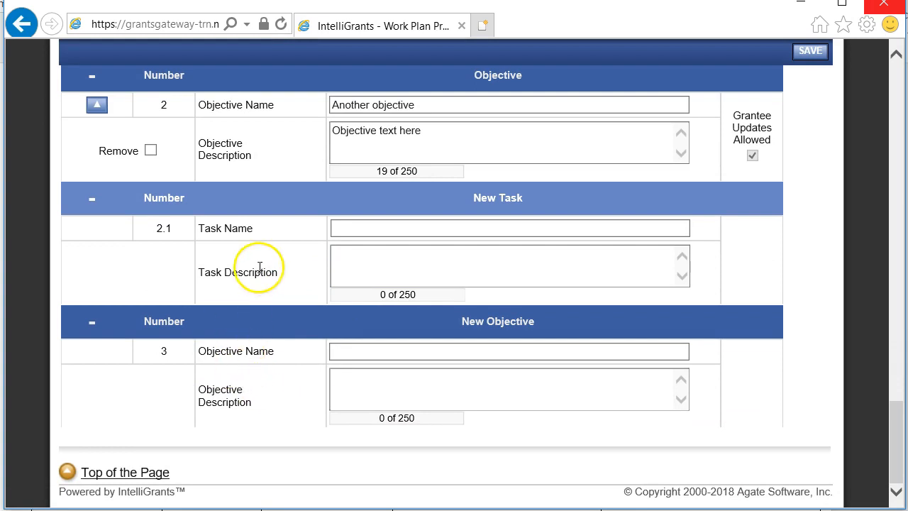
Step: Add task 2.1 named 'Another task' with the description 'Task info here' and save the work plan
left_click(388, 233)
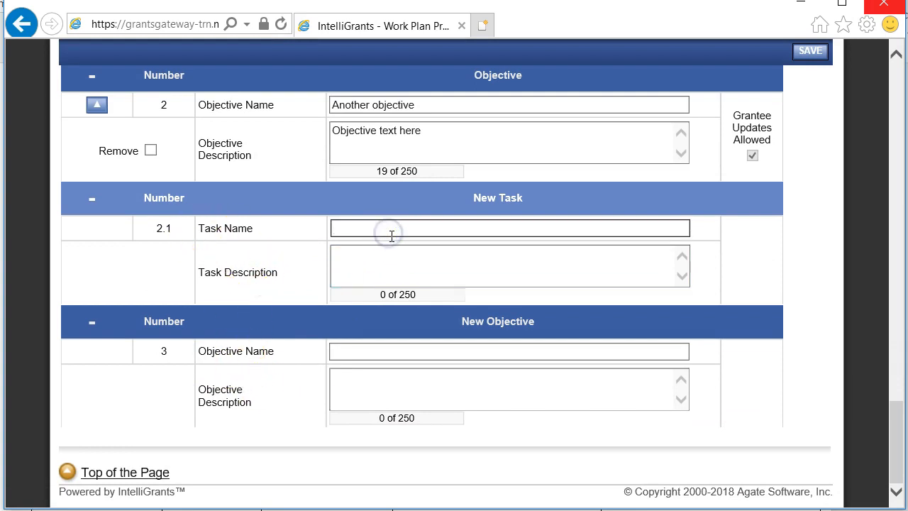
type("Another task")
key("Tab")
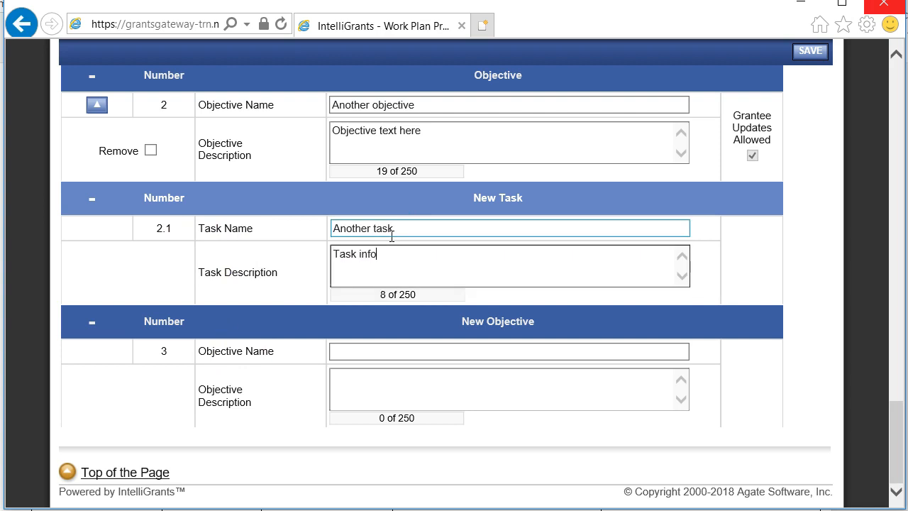
left_click(809, 51)
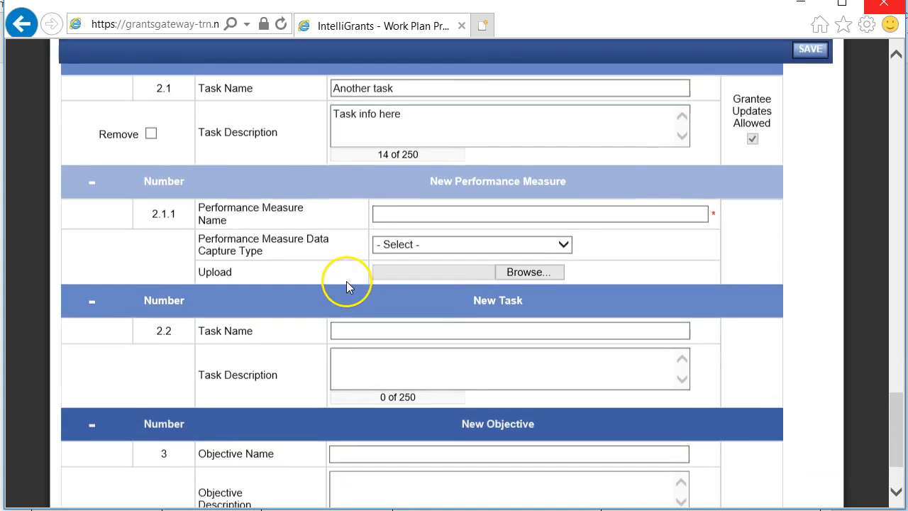
Step: Name performance measure 2.1.1 'Another performance measure here' under task 2.1
left_click(438, 215)
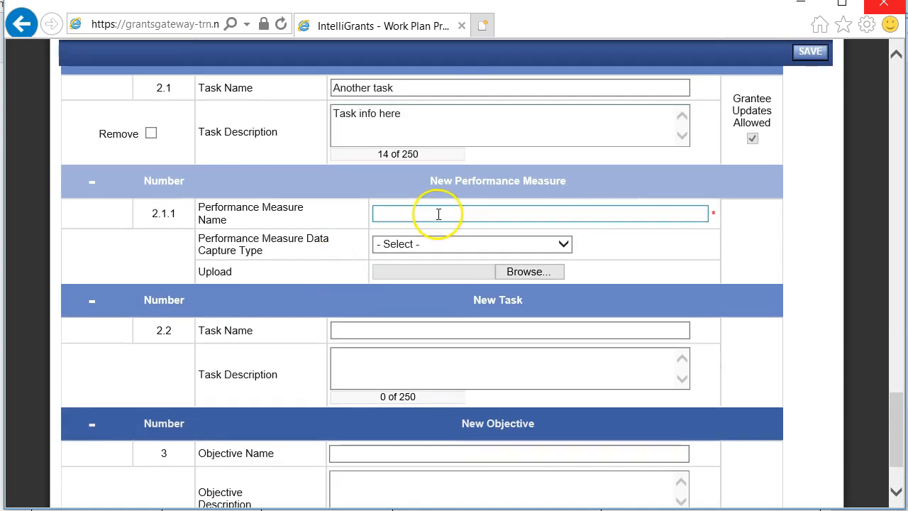
left_click(433, 214)
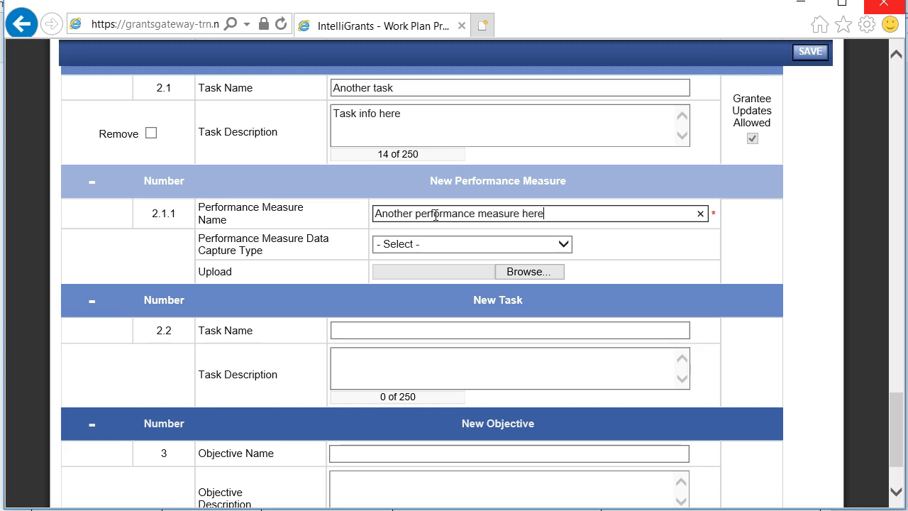
key("Tab")
Step: Set measure 2.1.1's data capture type to Text (500 character limit), enter the narrative 'Text here.' and save the work plan
left_click(429, 244)
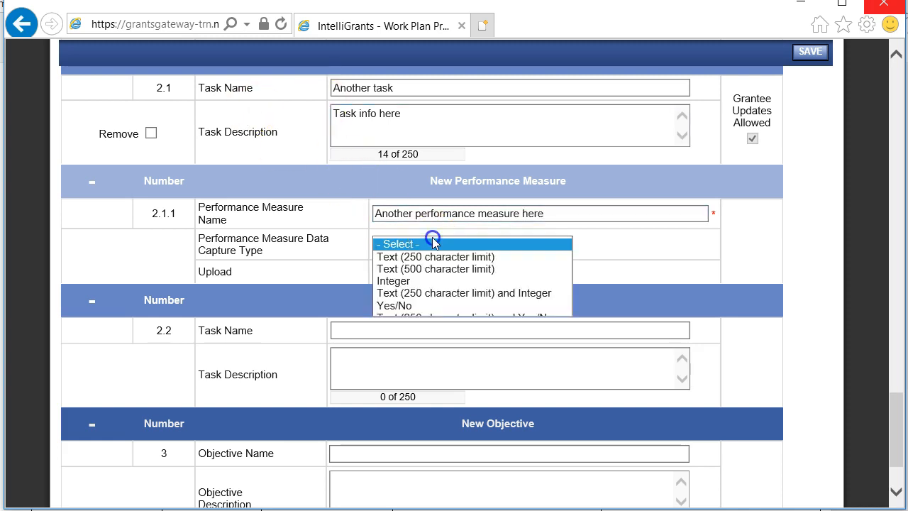
left_click(440, 272)
left_click(433, 292)
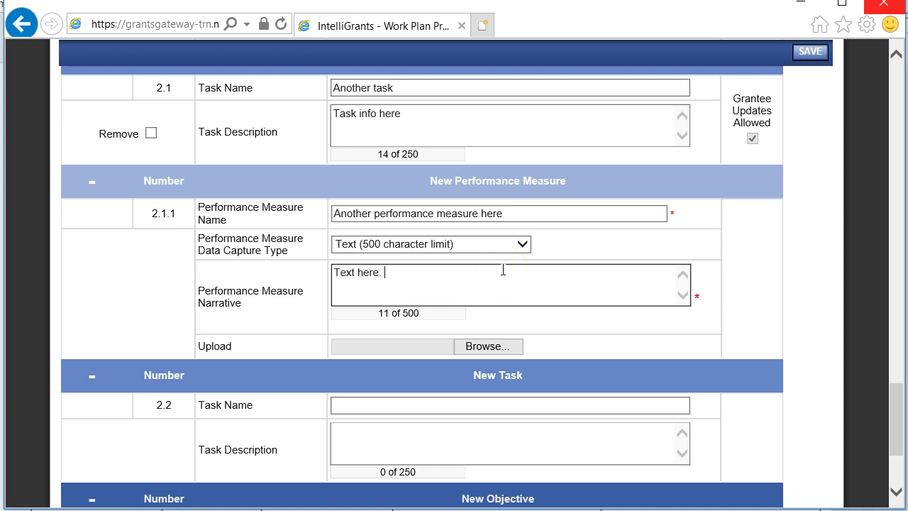
left_click(809, 51)
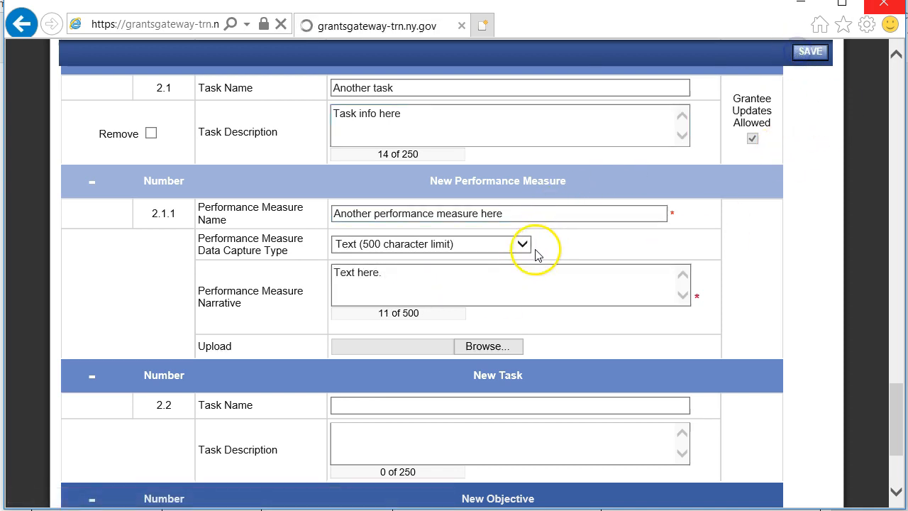
Step: Add task 2.2 named 'Here is another task' with the description 'More information here.' and save the work plan
scroll(497, 291, "down", 1)
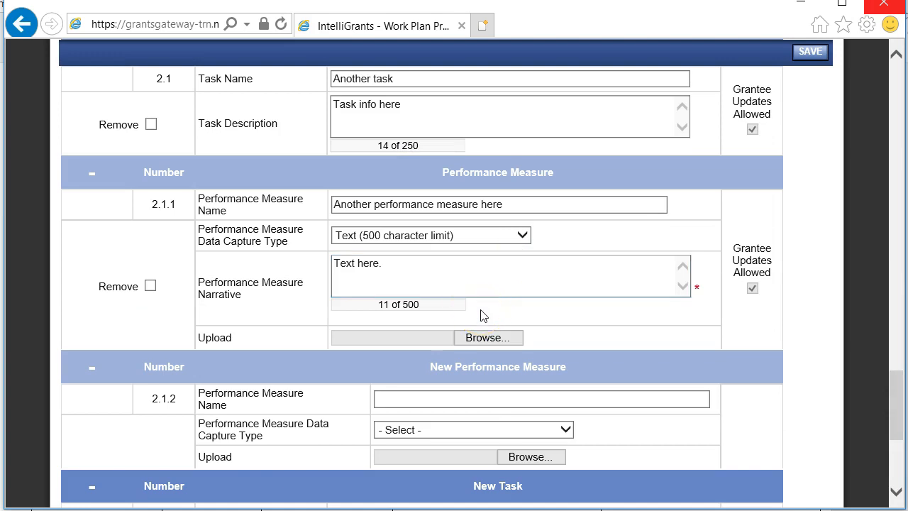
scroll(480, 315, "down", 2)
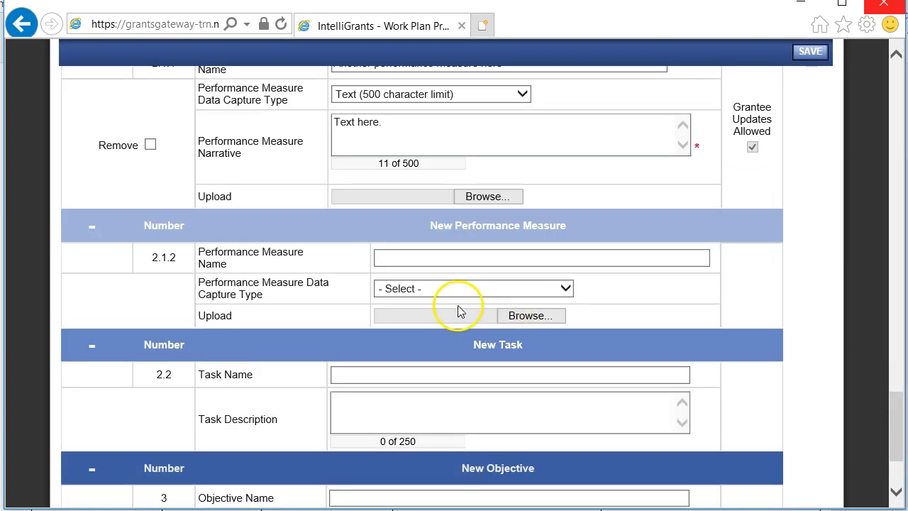
left_click(470, 260)
scroll(461, 253, "down", 2)
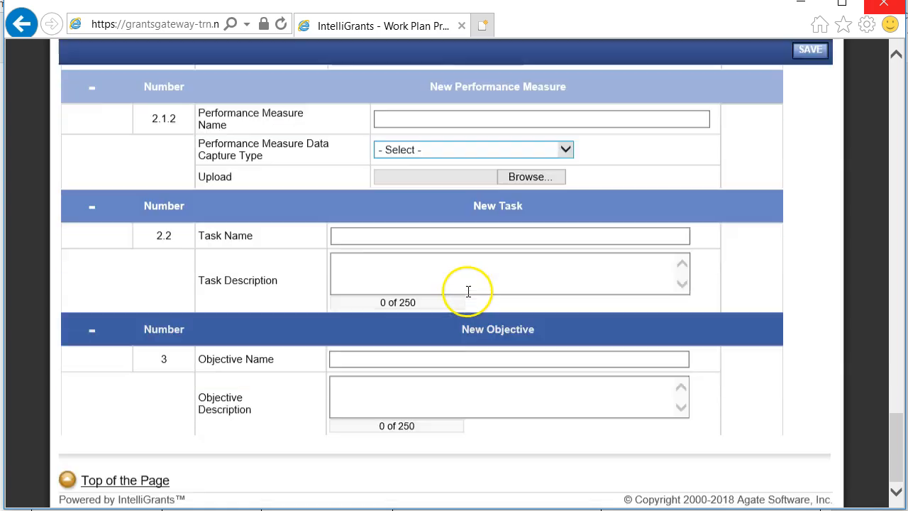
left_click(405, 235)
type("Here is another task")
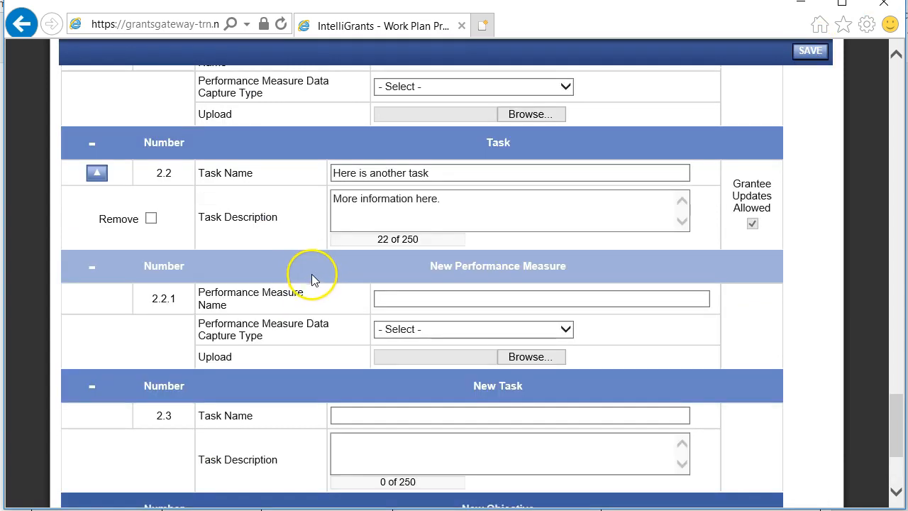
left_click(510, 209)
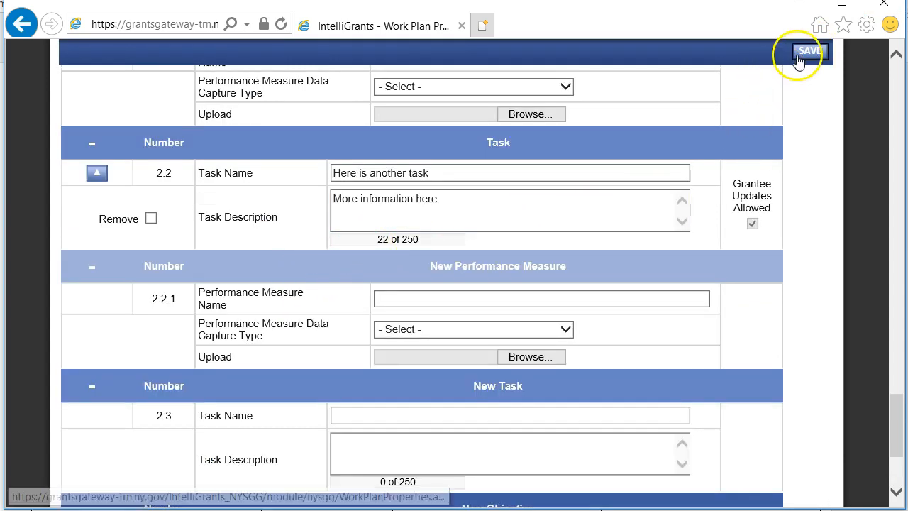
Step: Name performance measure 2.2.1 'Here is the PM' under task 2.2
left_click_drag(899, 446, 891, 116)
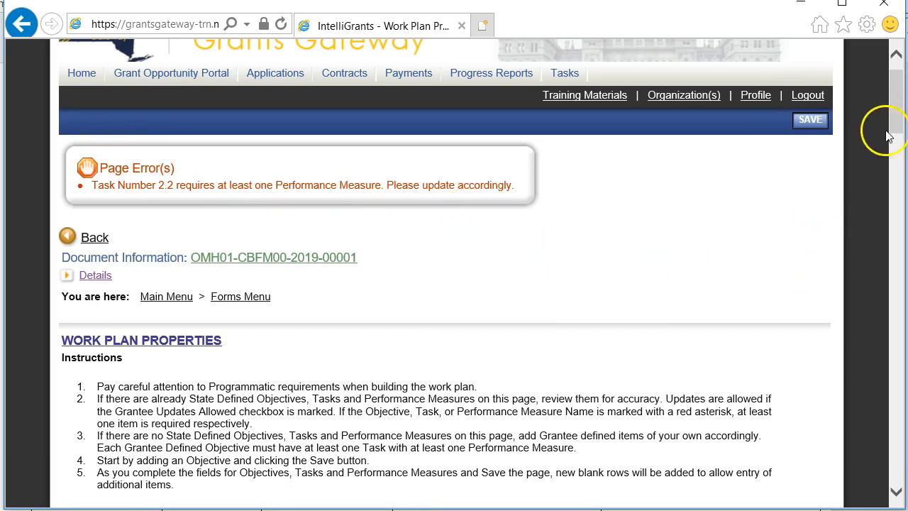
left_click_drag(899, 103, 897, 436)
left_click(470, 213)
type("Here is the PM")
key("Tab")
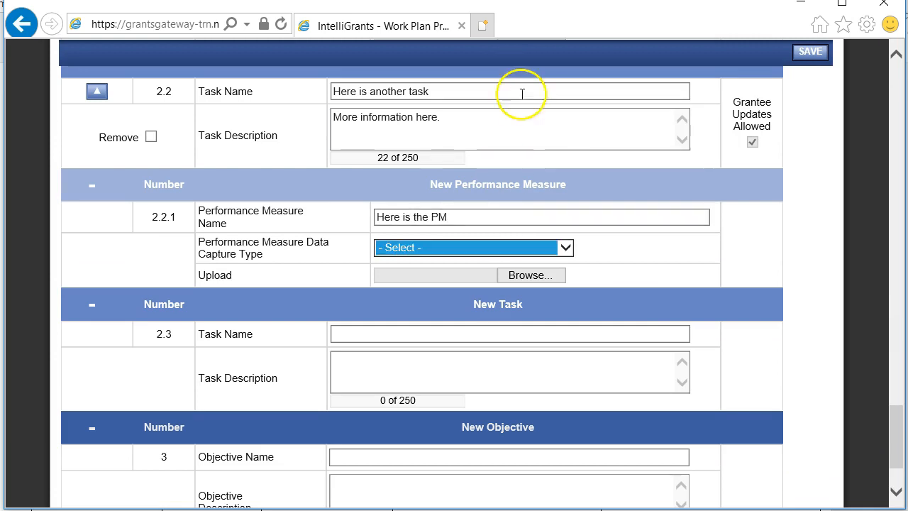
Step: Set measure 2.2.1's data capture type to Text (500 character limit), enter the narrative 'PM Info here.' and save the work plan
left_click(441, 248)
left_click(409, 273)
left_click(404, 288)
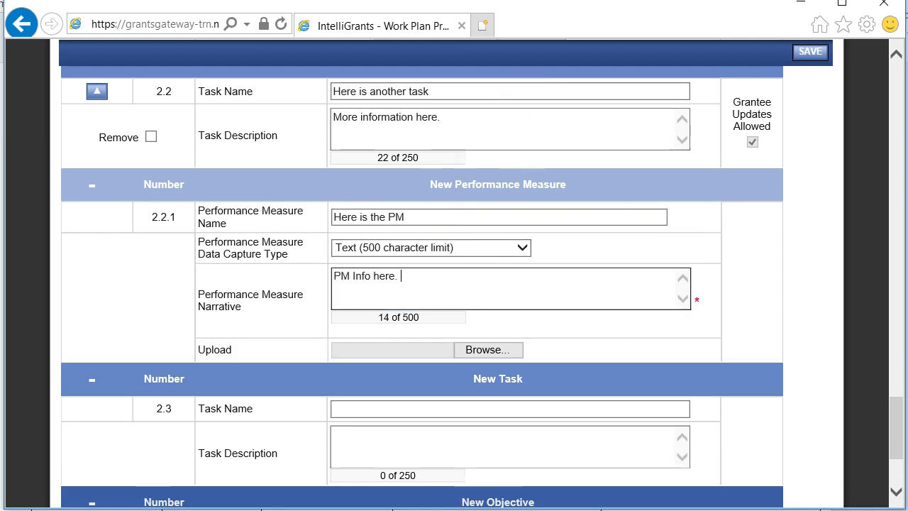
left_click(808, 52)
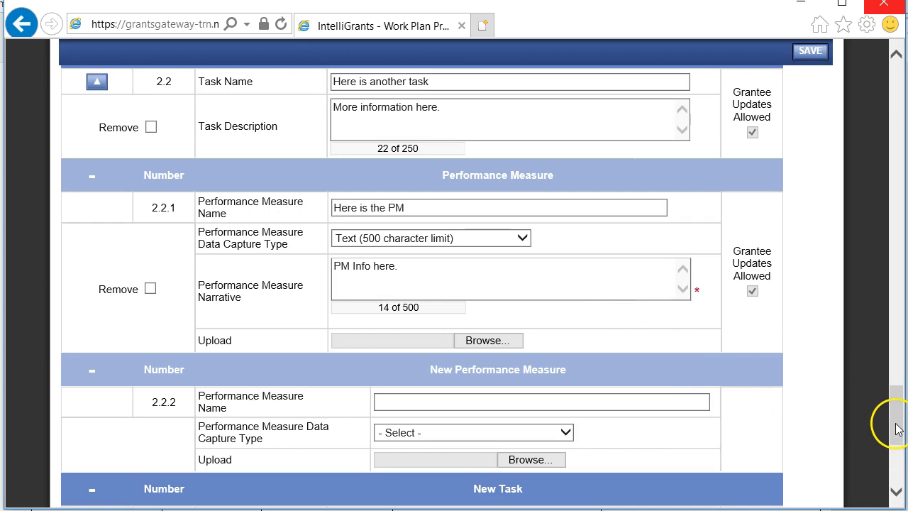
Step: Collapse objective 1, task 1.1, performance measures 1.1.1 to 1.1.3 and task 1.2 individually in the work plan
scroll(893, 429, "down", 2)
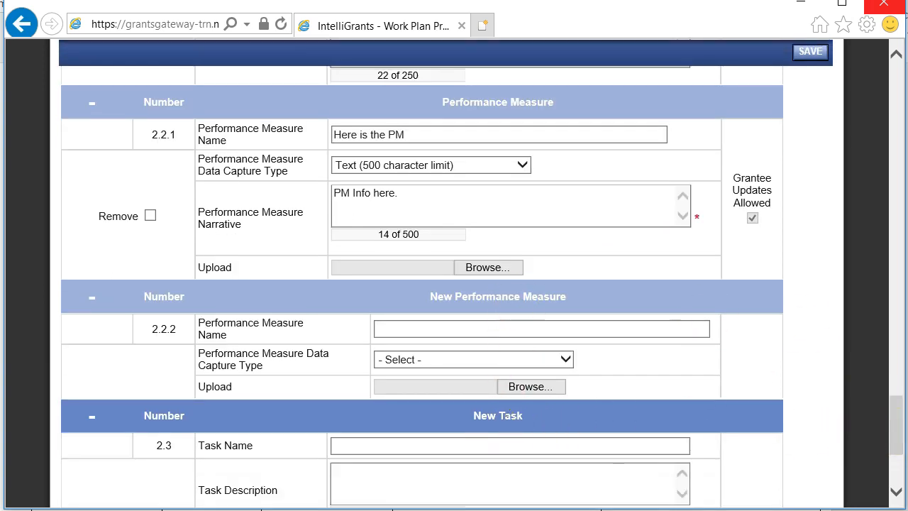
scroll(898, 426, "up", 15)
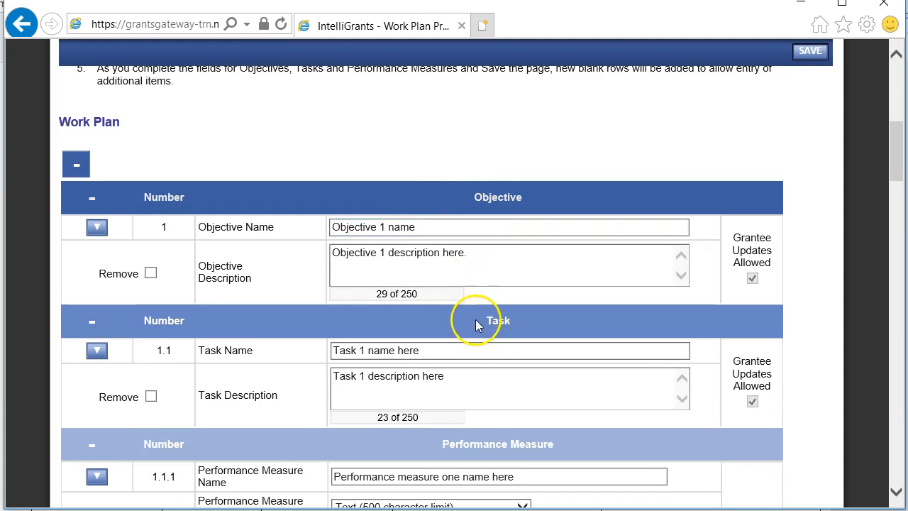
scroll(477, 329, "down", 2)
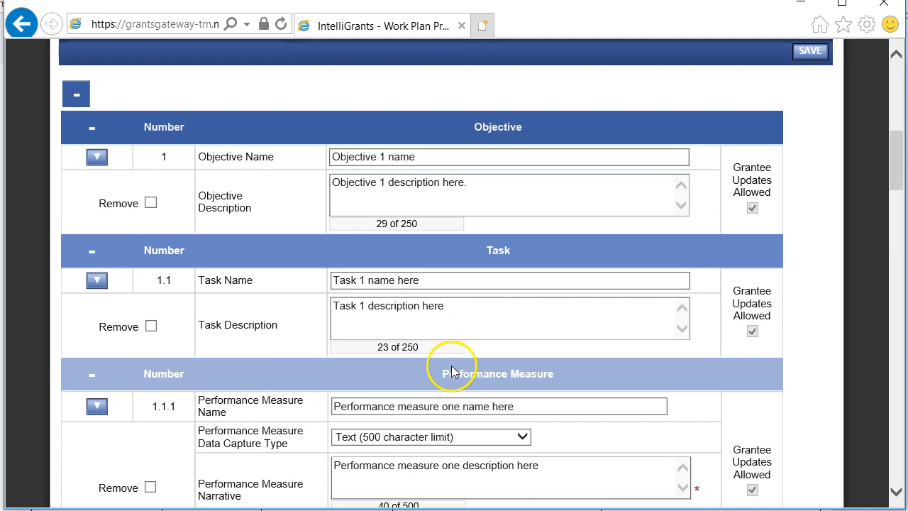
scroll(451, 373, "up", 2)
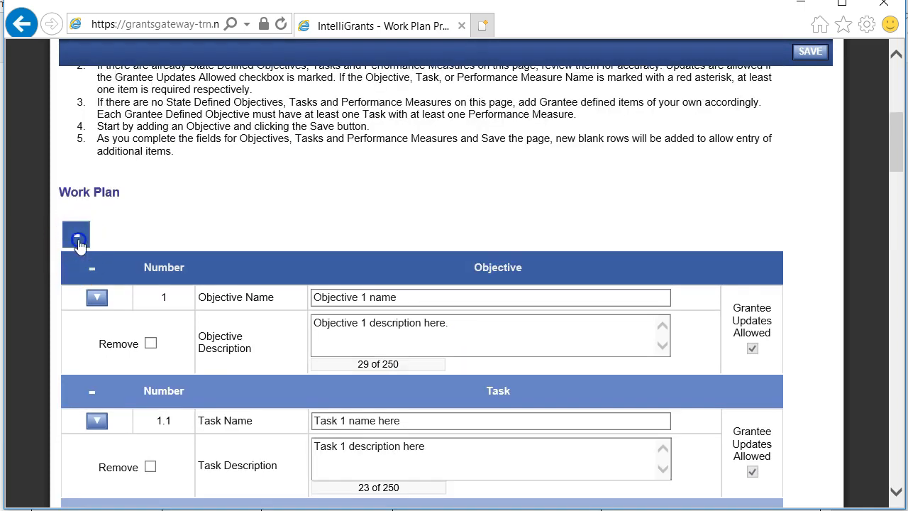
left_click(76, 236)
left_click(76, 236)
scroll(75, 238, "down", 2)
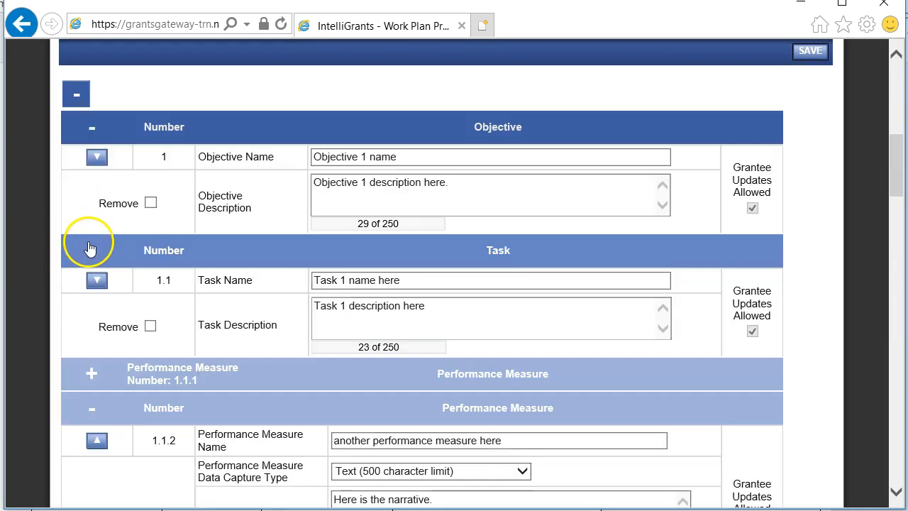
left_click(92, 130)
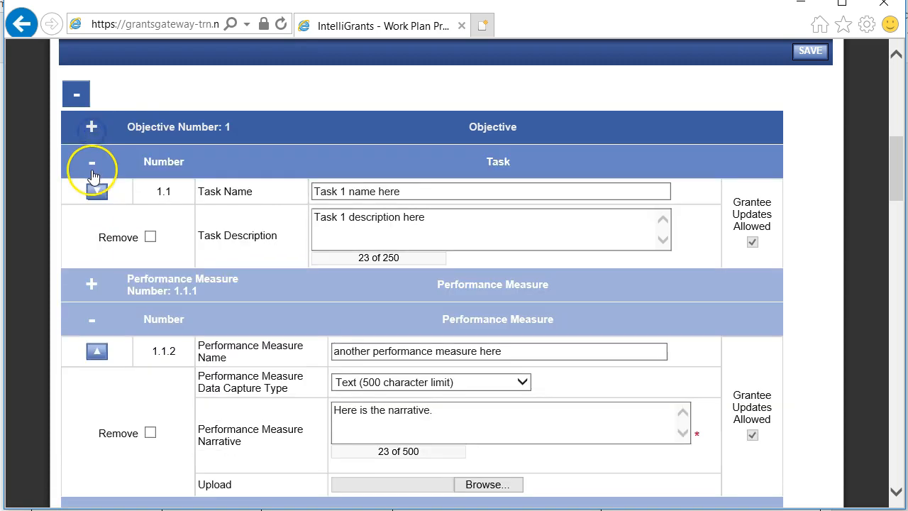
left_click(92, 164)
left_click(91, 230)
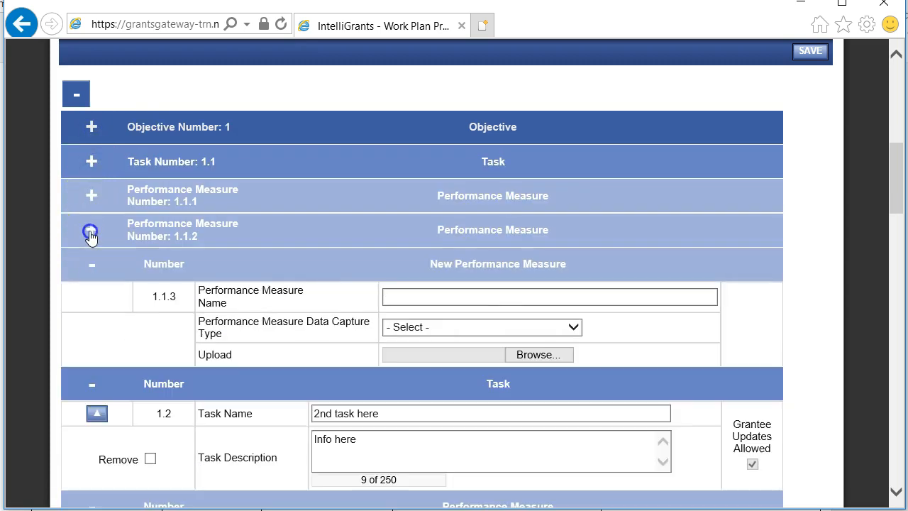
left_click(94, 269)
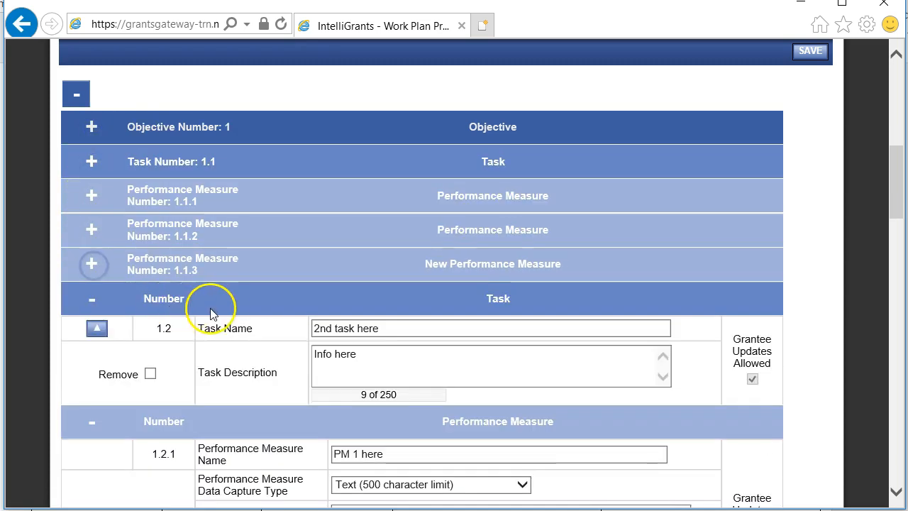
left_click(91, 301)
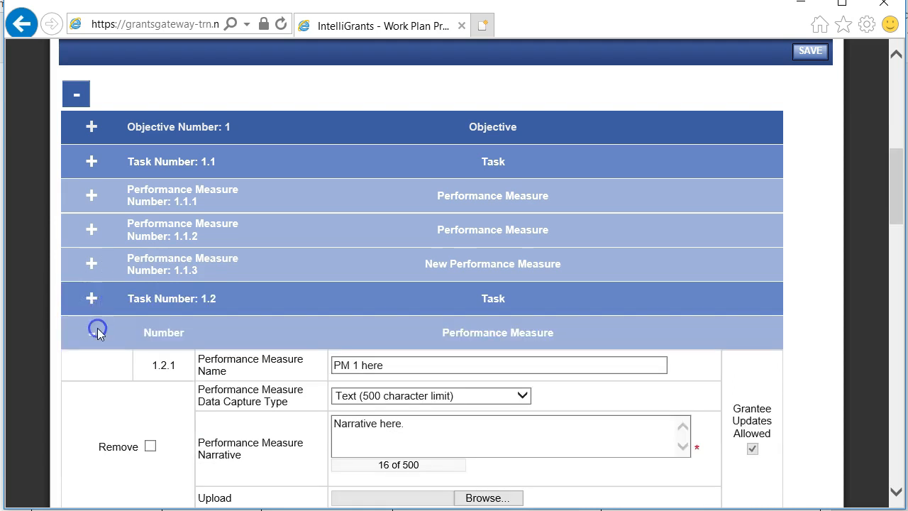
Step: Collapse the entire work plan at once and expand only task 2.2
left_click(74, 99)
scroll(300, 287, "down", 4)
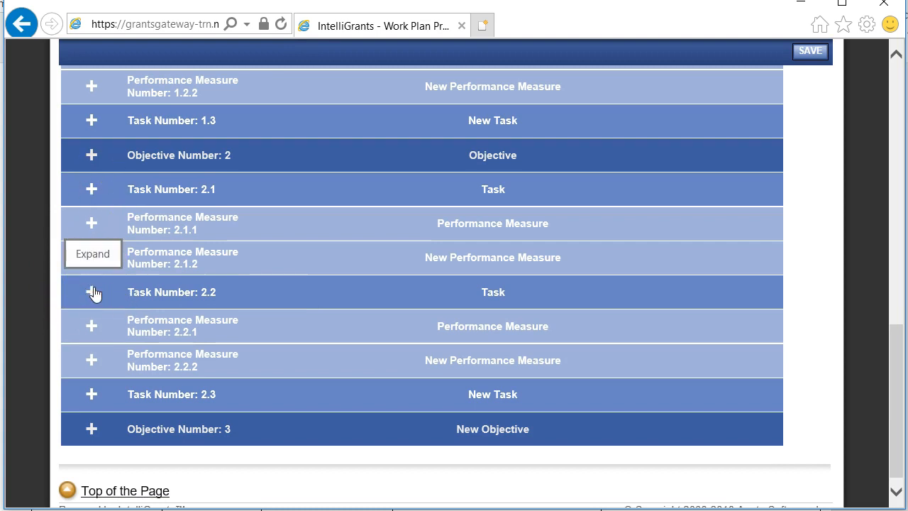
left_click(92, 292)
scroll(263, 288, "down", 2)
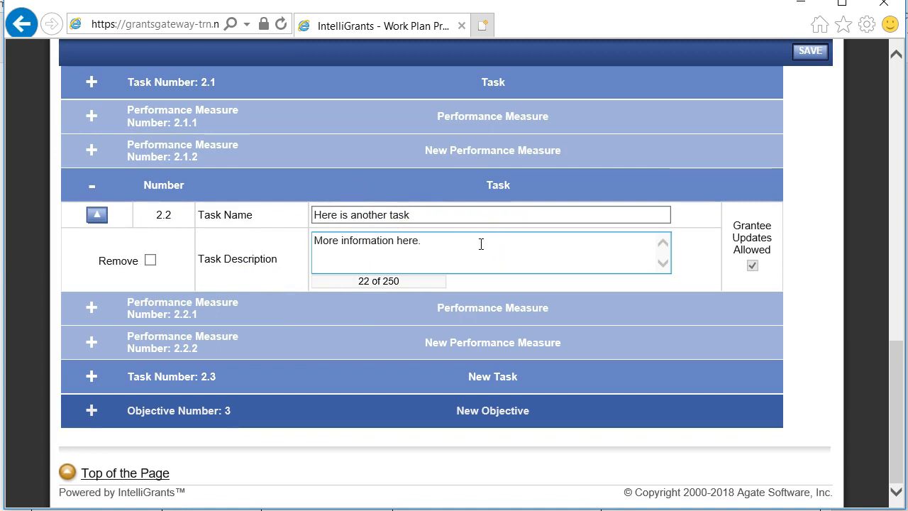
Step: Expand all work plan sections and move performance measure 1.1.2, 'another performance measure here', up one position within task 1.1
scroll(170, 233, "up", 8)
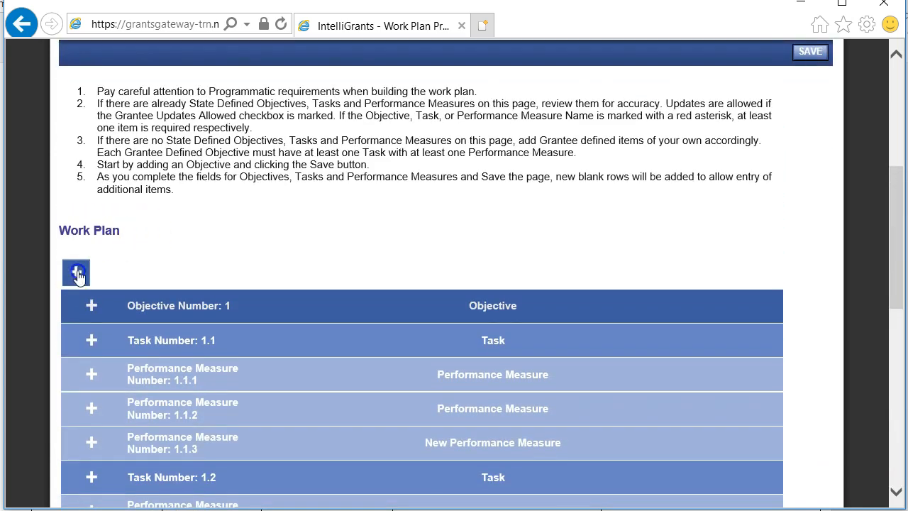
left_click(77, 273)
scroll(290, 273, "down", 3)
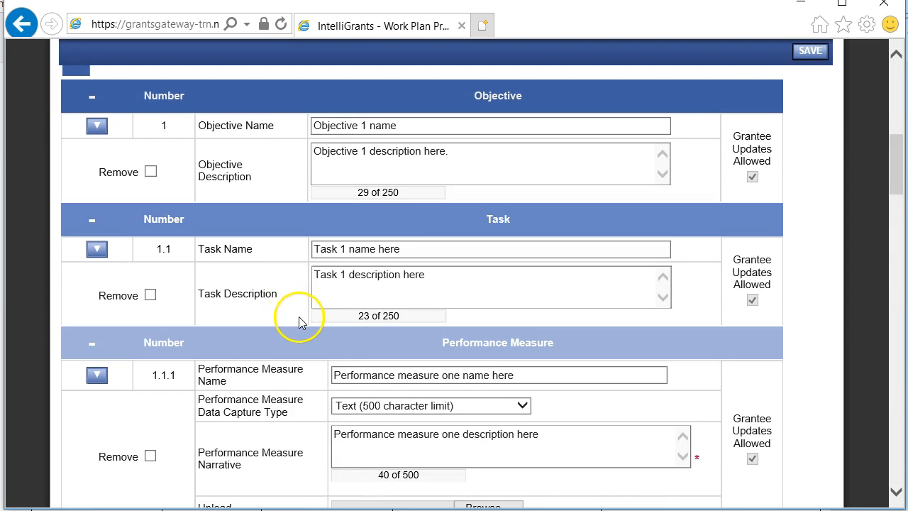
scroll(318, 345, "down", 3)
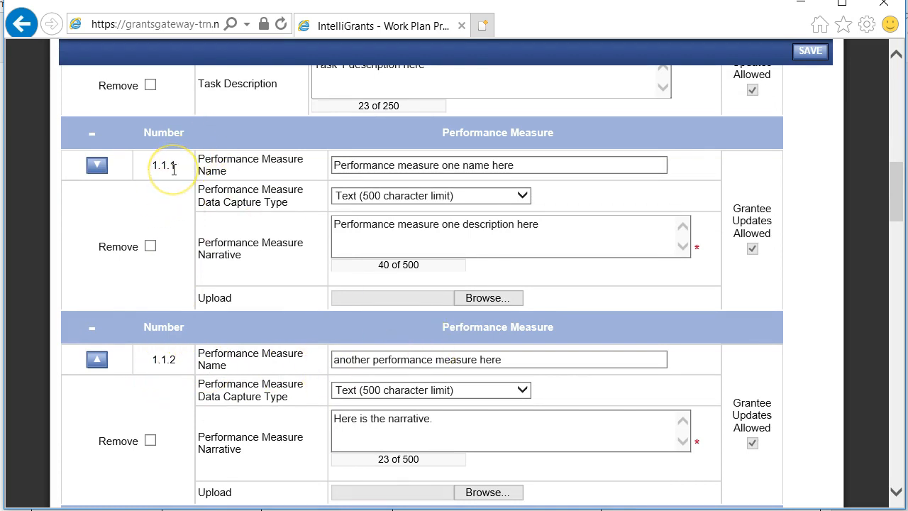
left_click(97, 361)
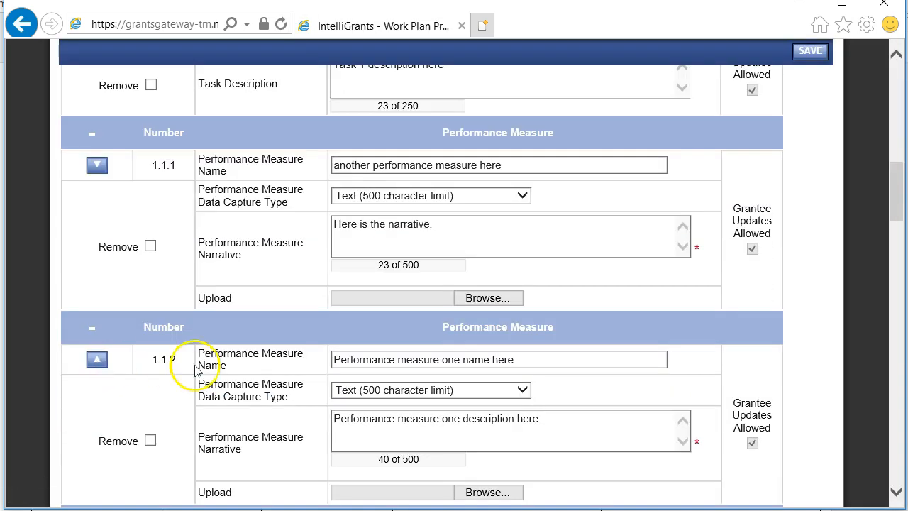
Step: Check the names of the reordered performance measures 1.1.1 and 1.1.2 by highlighting each one
left_click(545, 358)
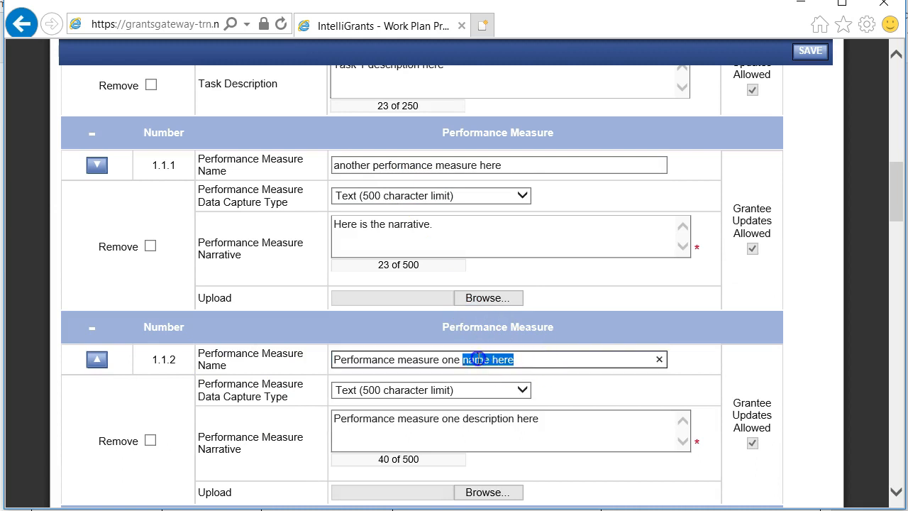
left_click_drag(478, 358, 334, 359)
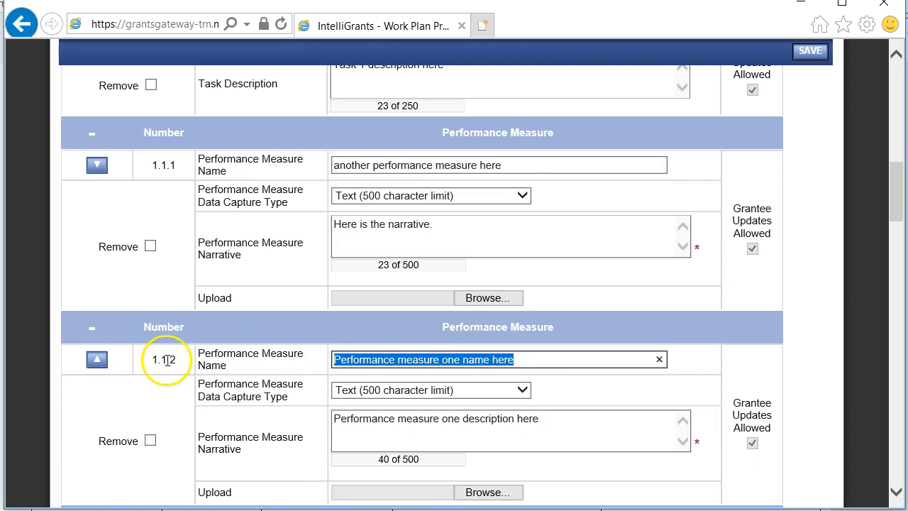
left_click(419, 170)
left_click_drag(531, 170, 306, 174)
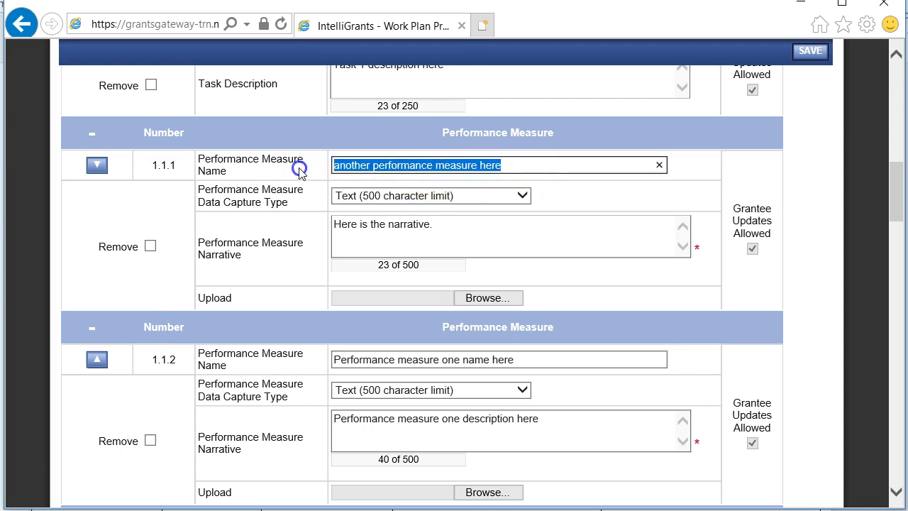
left_click(163, 183)
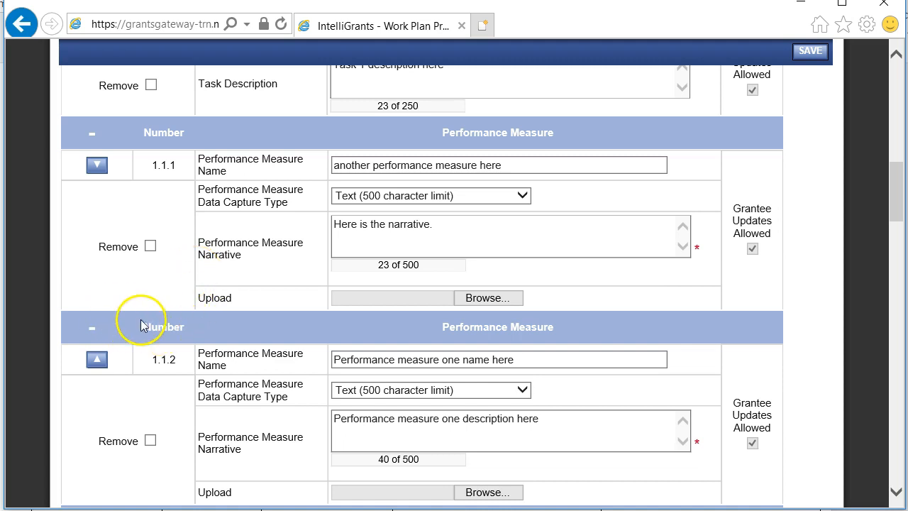
Step: Return to the contract's Forms Menu and open the Pre-Submission Uploads form
scroll(184, 317, "down", 6)
scroll(186, 317, "down", 15)
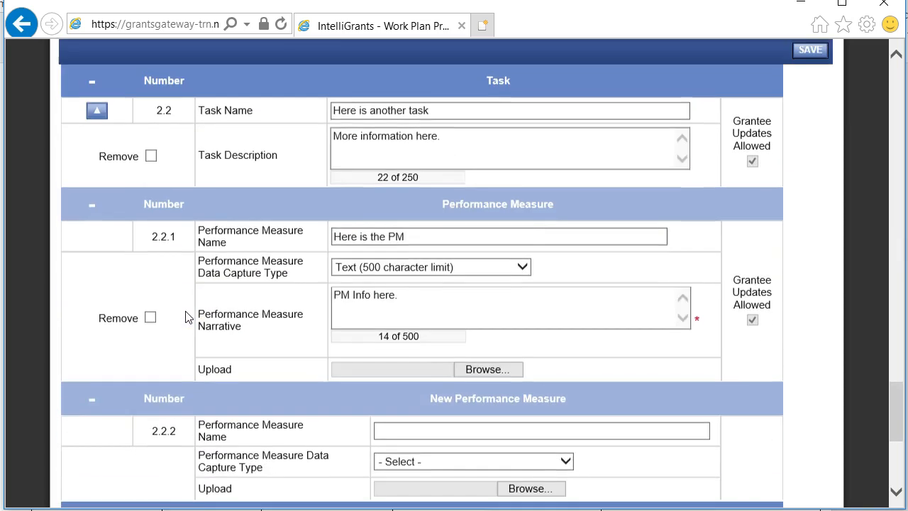
scroll(298, 334, "up", 20)
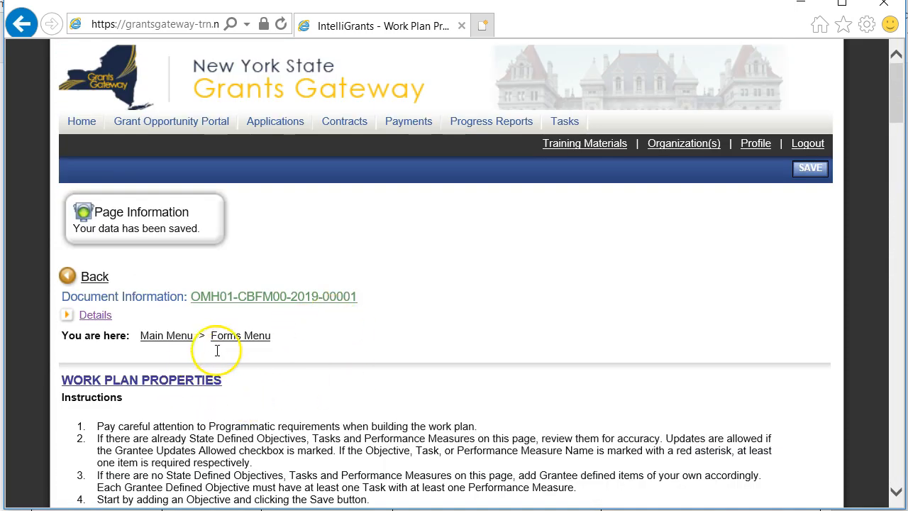
left_click(240, 337)
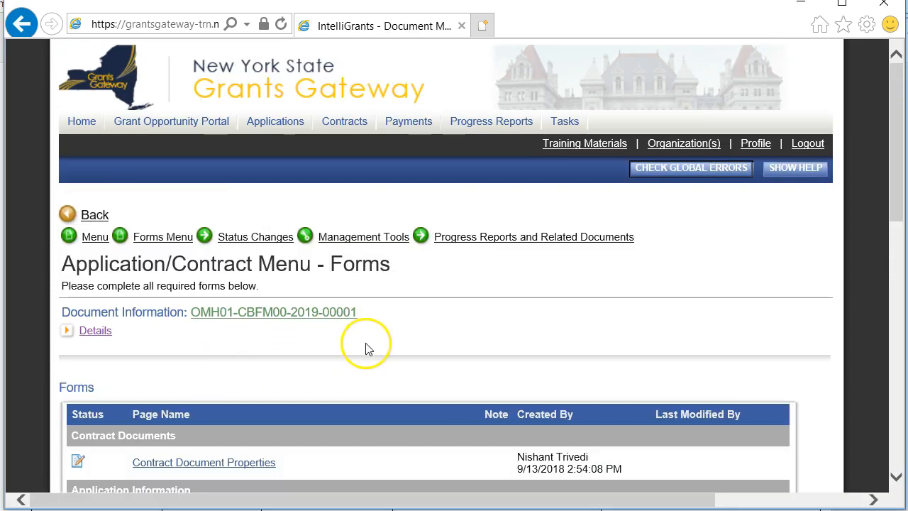
scroll(260, 361, "down", 9)
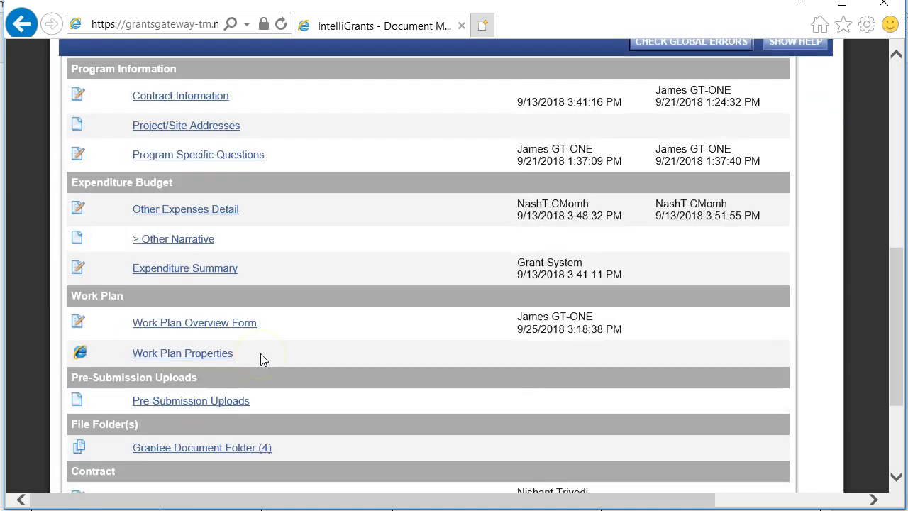
scroll(287, 337, "up", 1)
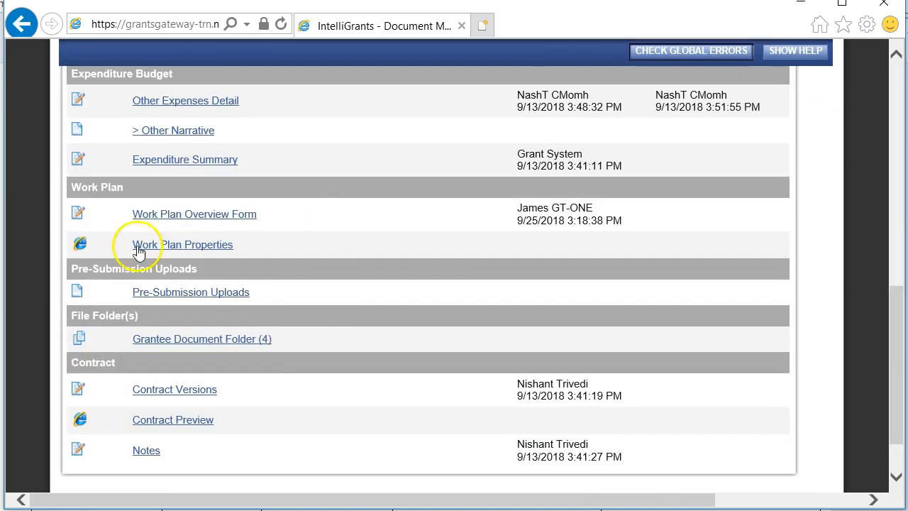
left_click(201, 298)
Step: Attach a file from the Desktop folder as the Assisted Outpatient Treatment Rider, save the form and locate the uploaded file's link
mouse_move(337, 248)
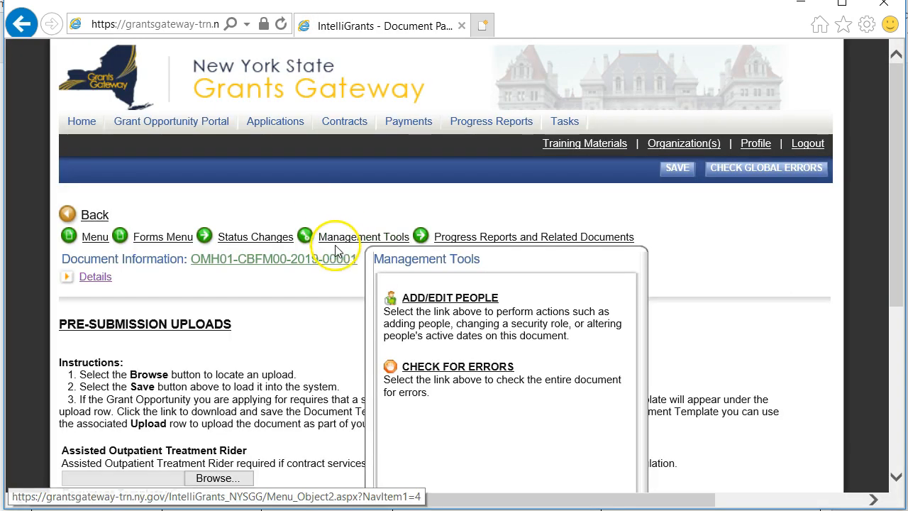
scroll(319, 249, "down", 3)
scroll(361, 263, "down", 1)
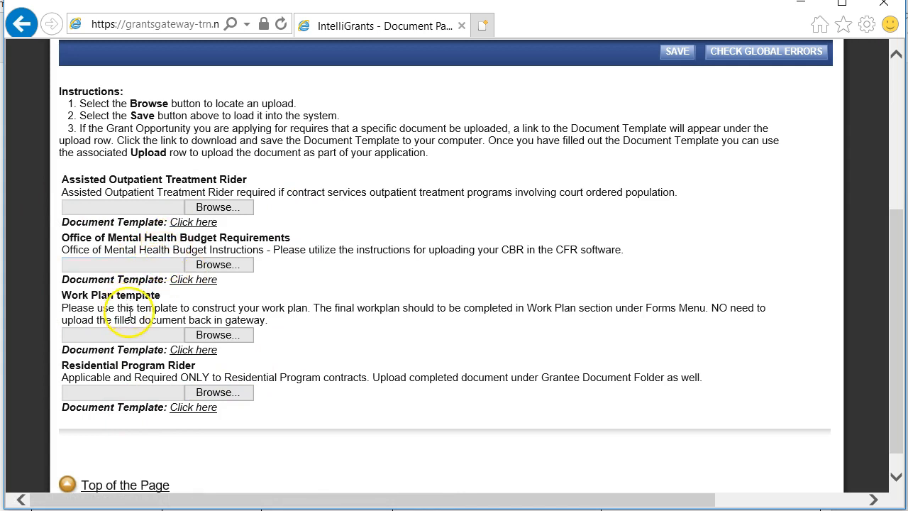
left_click(214, 207)
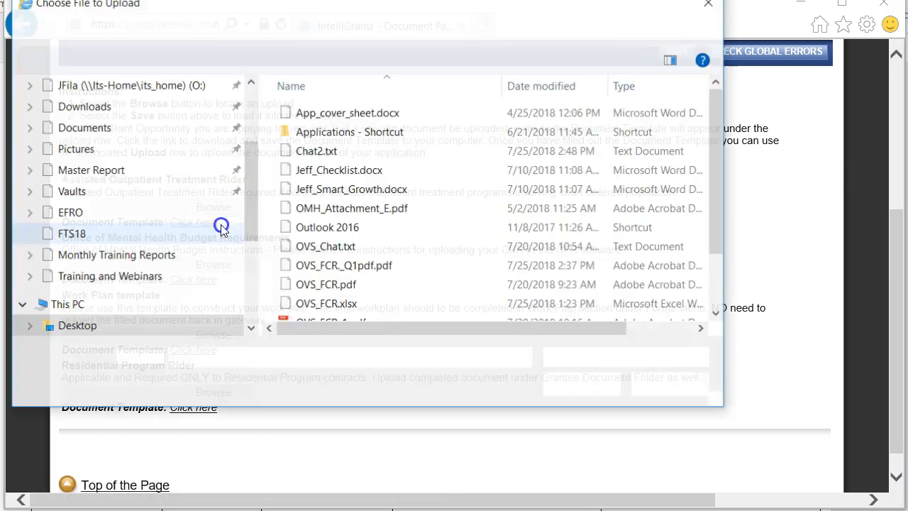
scroll(487, 293, "down", 1)
double_click(355, 292)
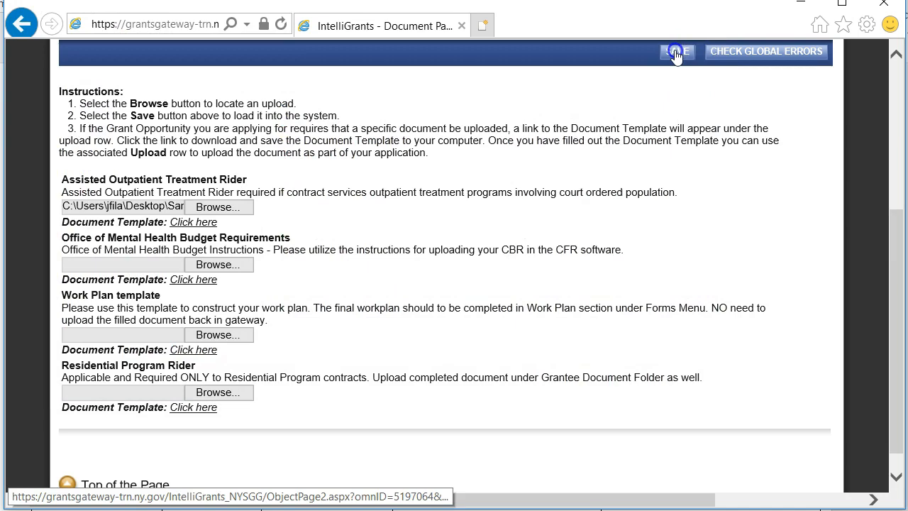
left_click(675, 53)
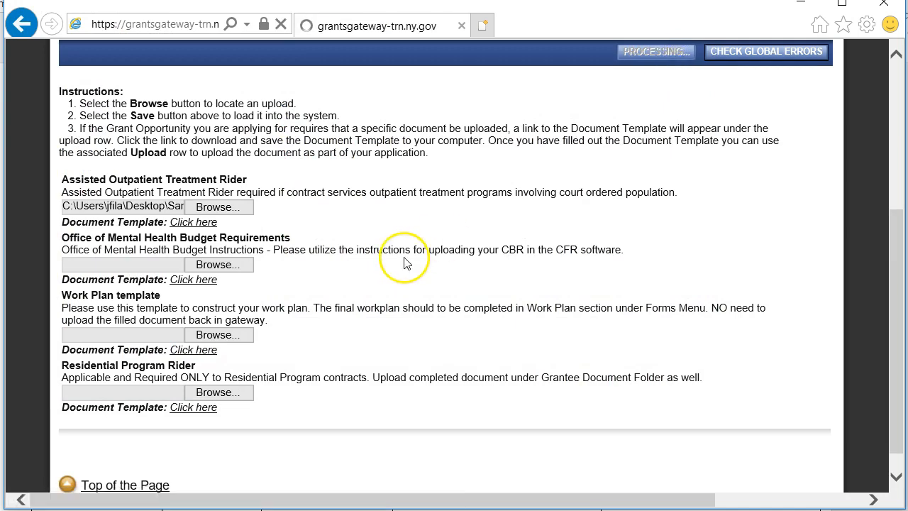
scroll(355, 277, "down", 4)
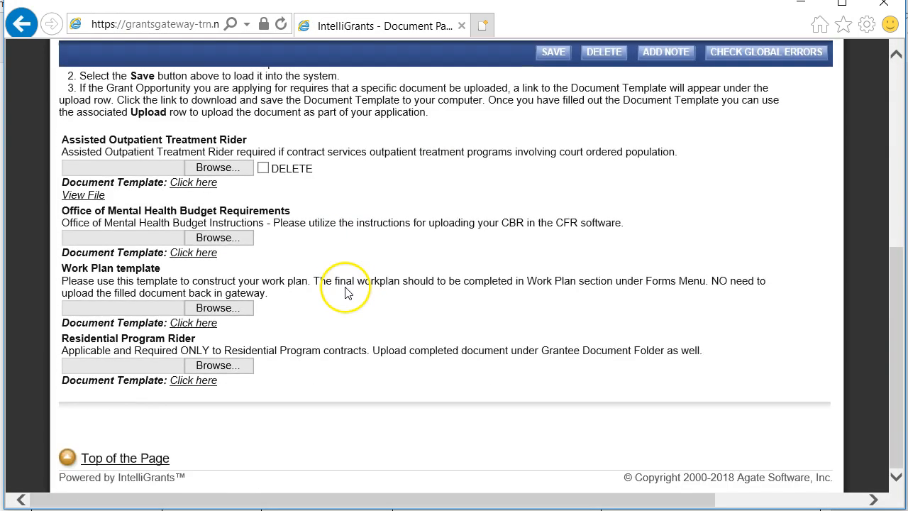
scroll(348, 293, "up", 2)
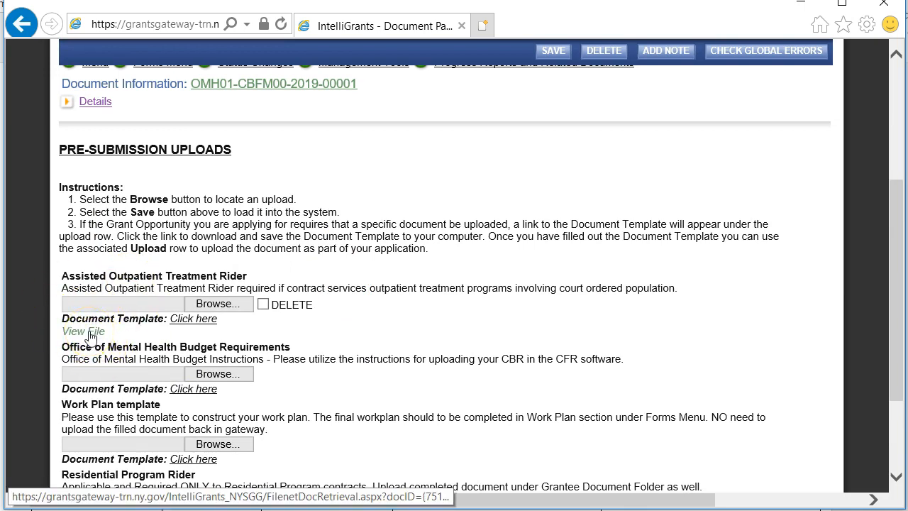
Step: Return to the contract's Forms Menu and open the Grantee Document Folder
scroll(314, 305, "up", 3)
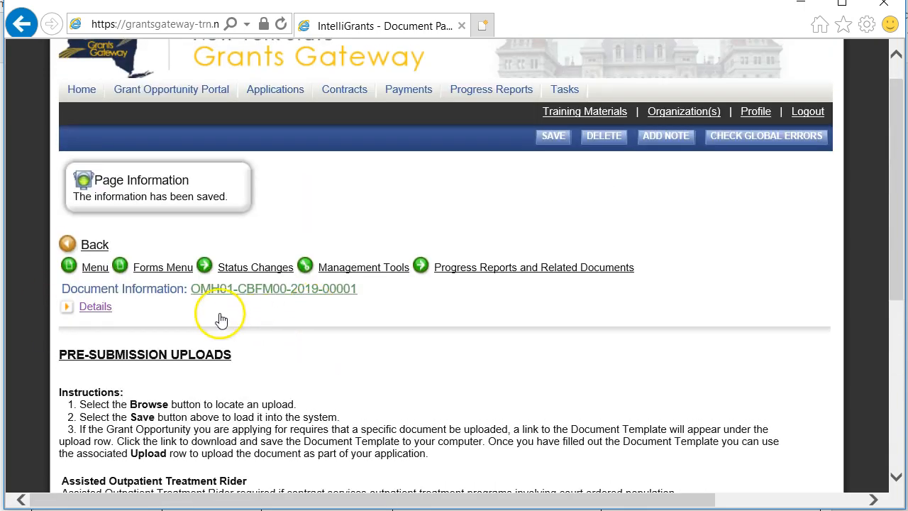
left_click(158, 275)
left_click(151, 267)
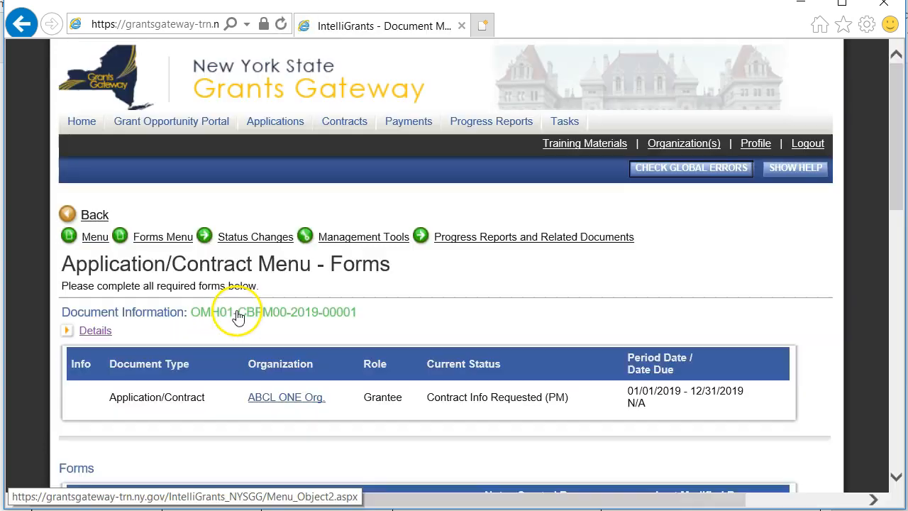
scroll(212, 319, "down", 10)
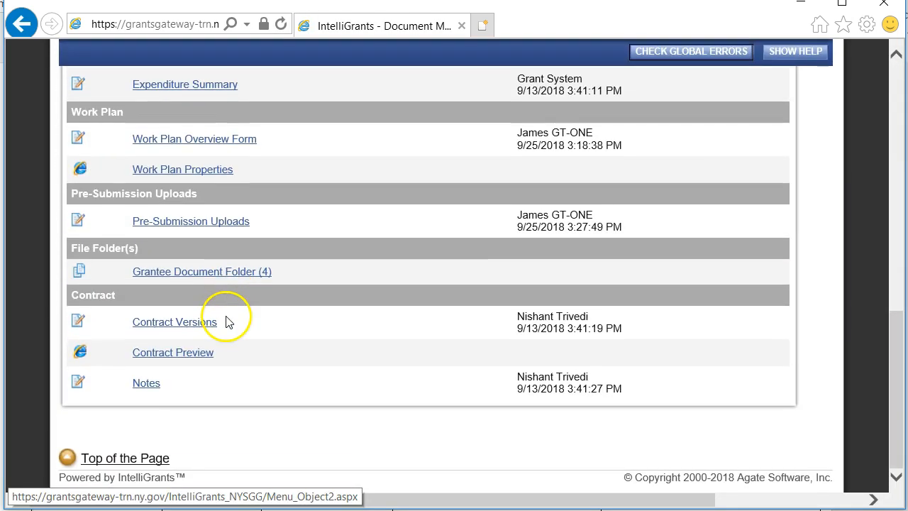
mouse_move(175, 281)
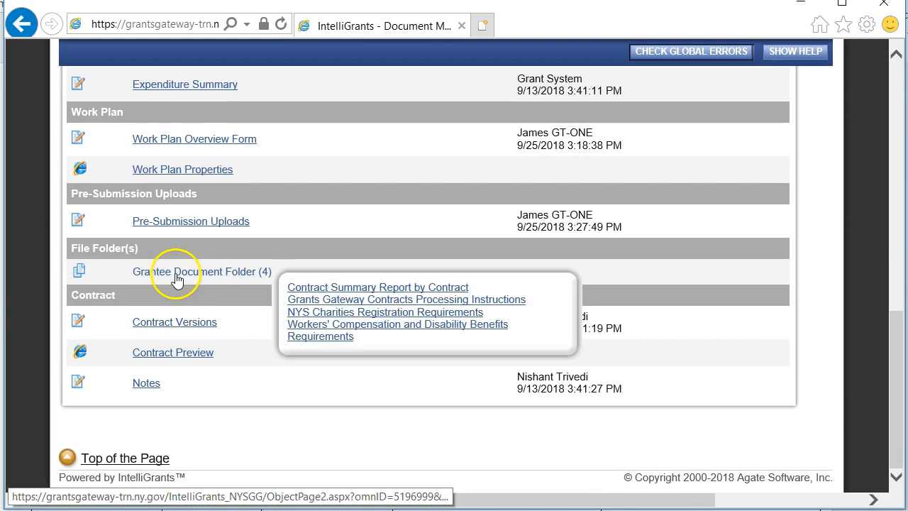
left_click(164, 279)
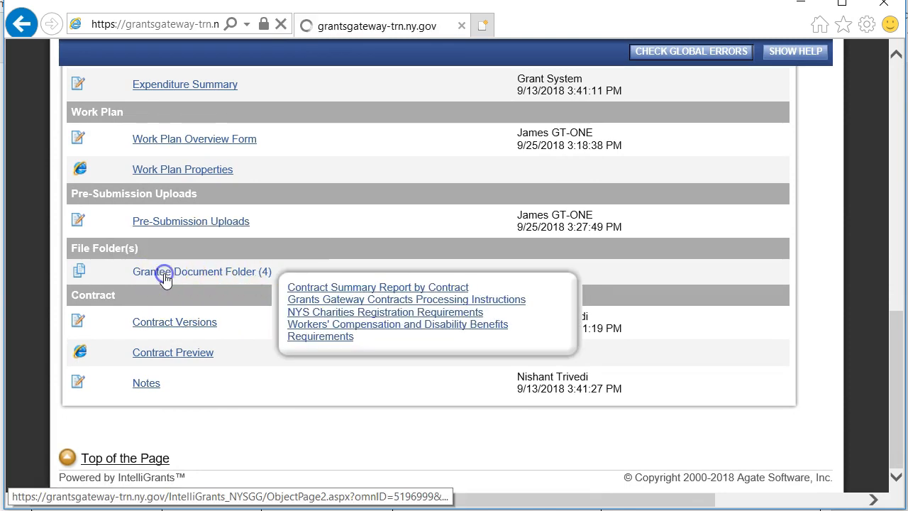
Step: Locate the file link of the Contract Summary Report by Contract and switch to the Grants Gateway Contracts Processing Instructions entry
scroll(336, 310, "down", 3)
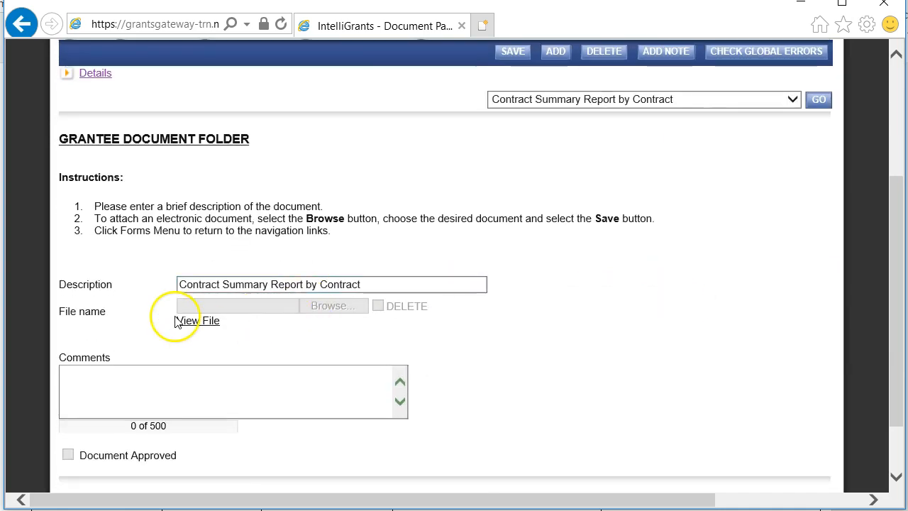
left_click(201, 321)
left_click(581, 100)
left_click(582, 112)
left_click(581, 99)
left_click(806, 100)
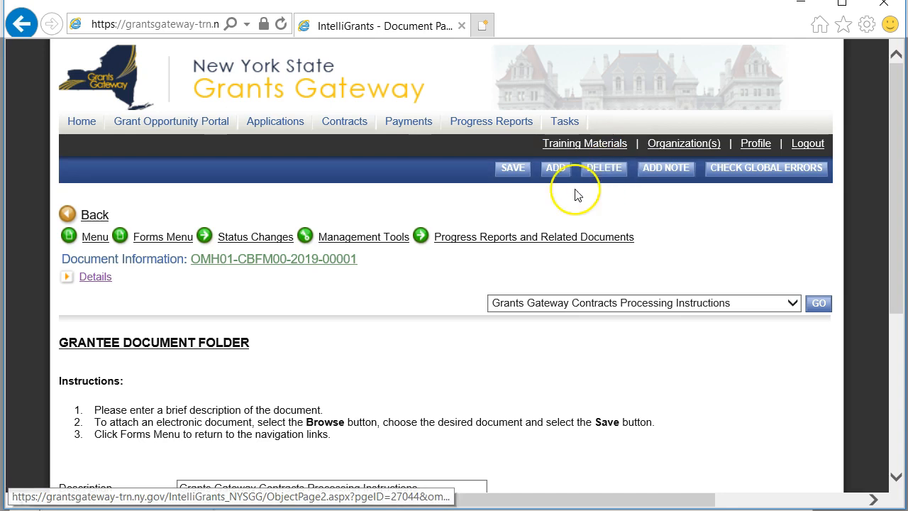
scroll(719, 338, "down", 3)
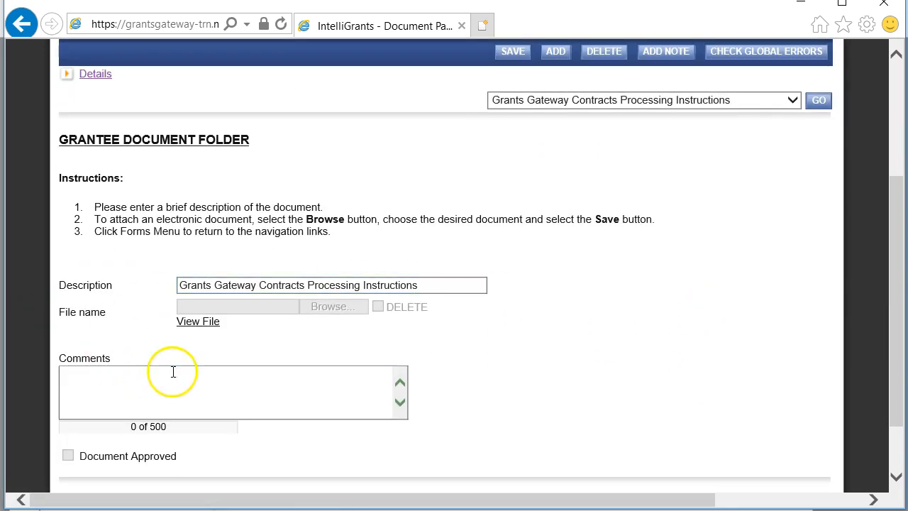
Step: Switch to the NYS Charities Registration Requirements entry in the Grantee Document Folder and look over its fields
left_click(681, 118)
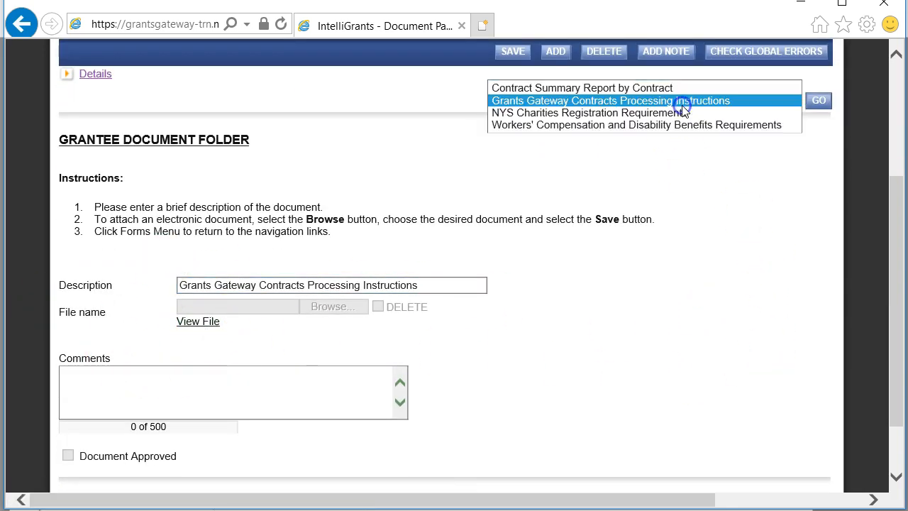
left_click(542, 114)
left_click(820, 101)
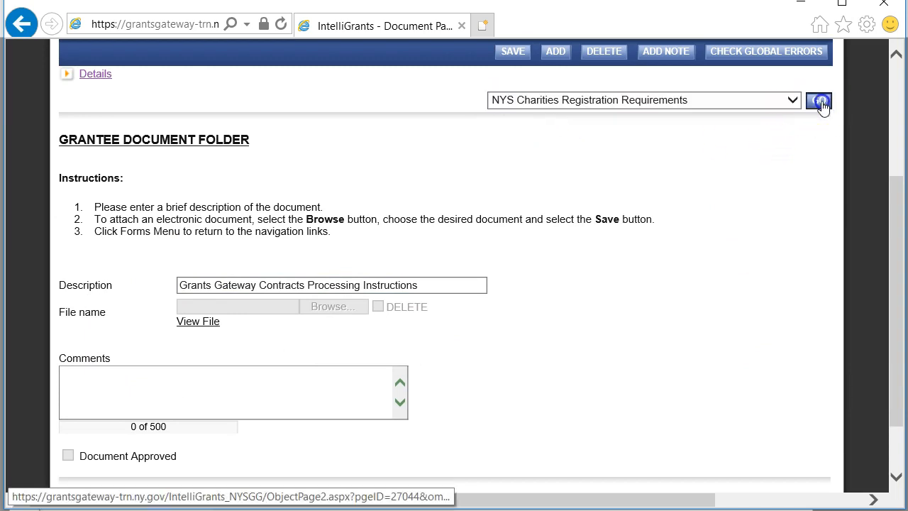
scroll(302, 316, "down", 4)
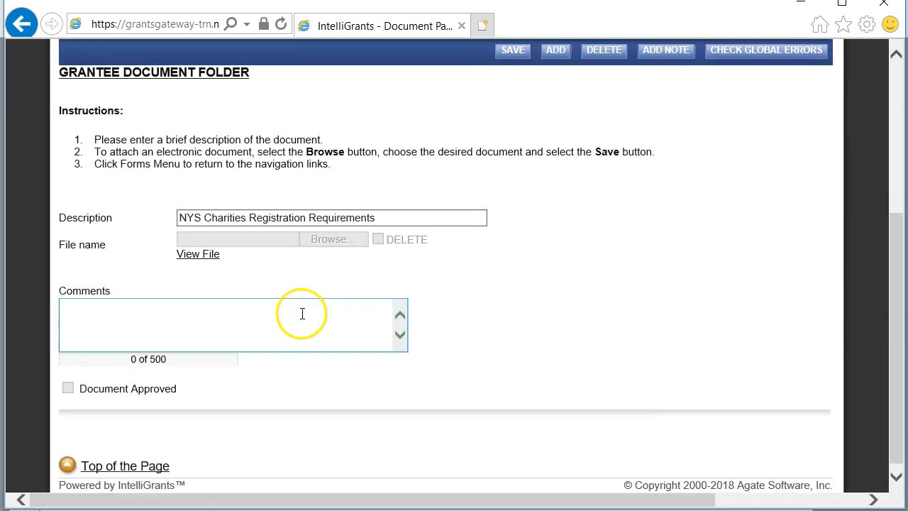
scroll(859, 366, "up", 3)
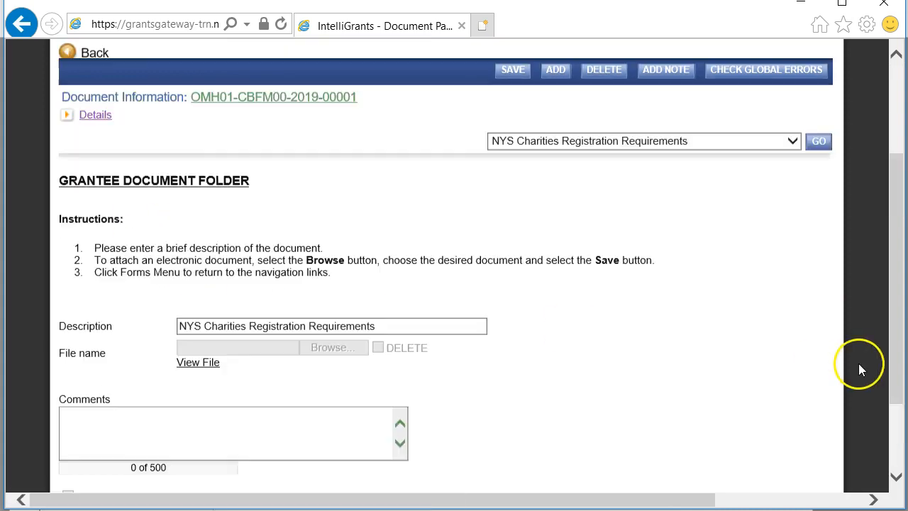
Step: Switch to the Workers' Compensation and Disability Benefits Requirements entry in the Grantee Document Folder and look over its fields
left_click(730, 238)
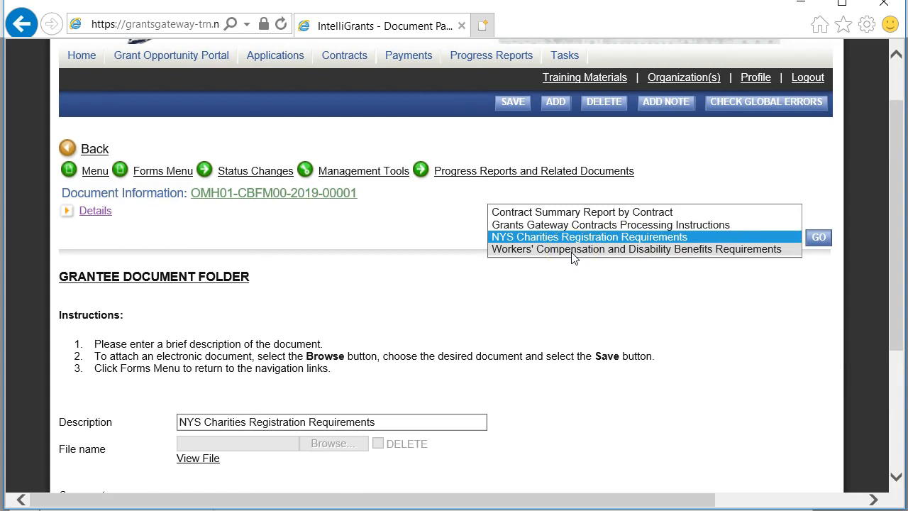
left_click(571, 252)
left_click(819, 238)
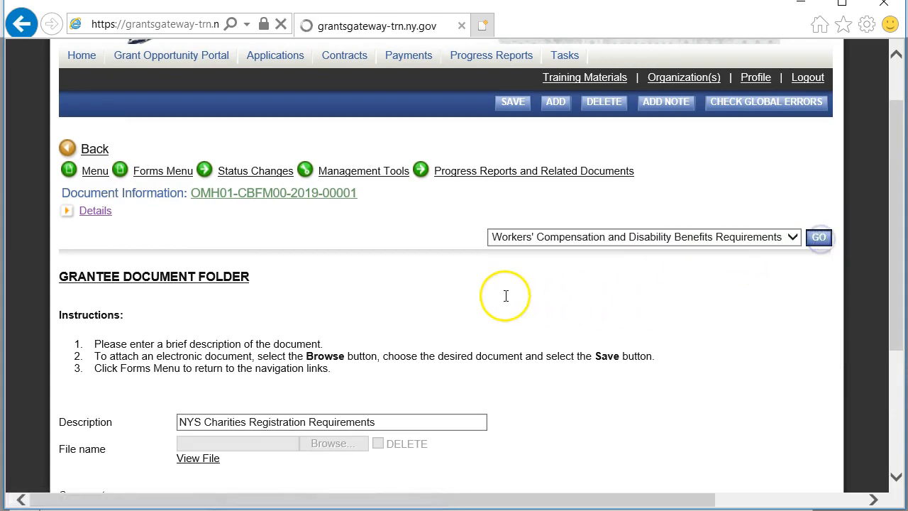
scroll(203, 305, "down", 4)
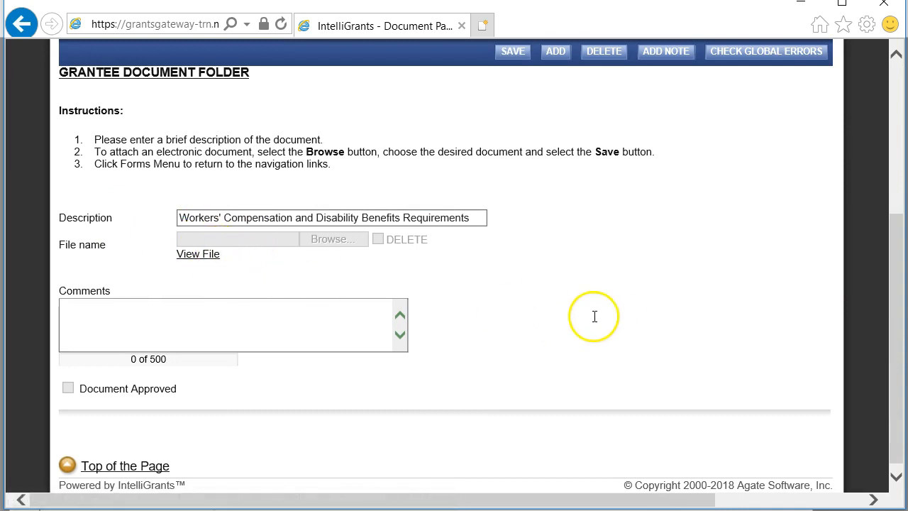
scroll(617, 339, "up", 4)
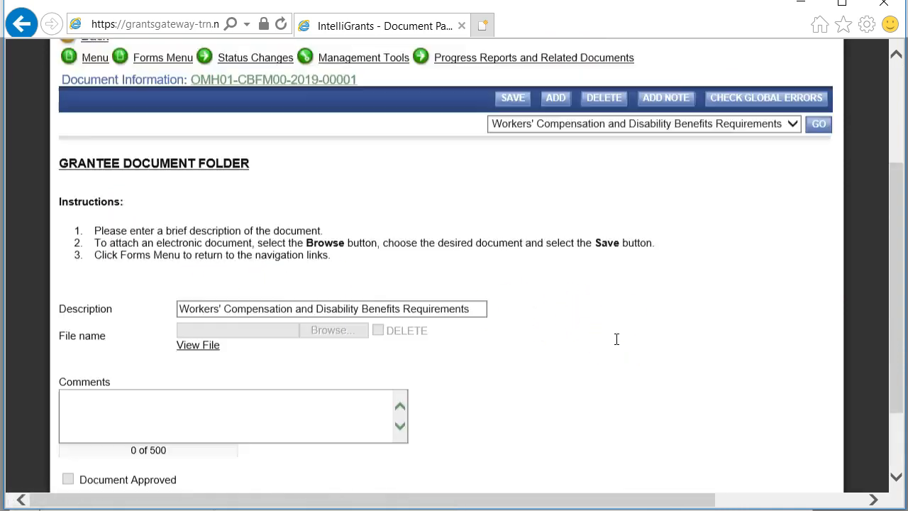
Step: Return to the contract's Forms Menu and review the whole list of forms
left_click(614, 170)
left_click(732, 252)
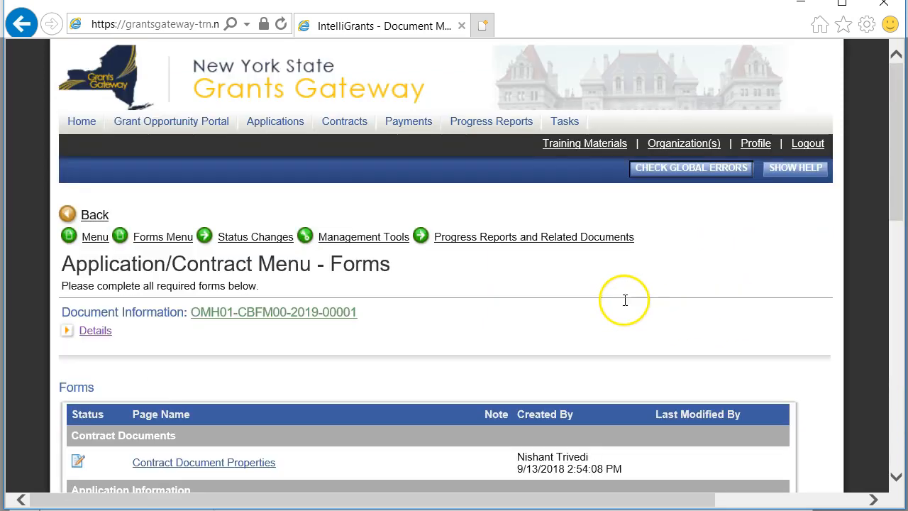
scroll(366, 304, "down", 6)
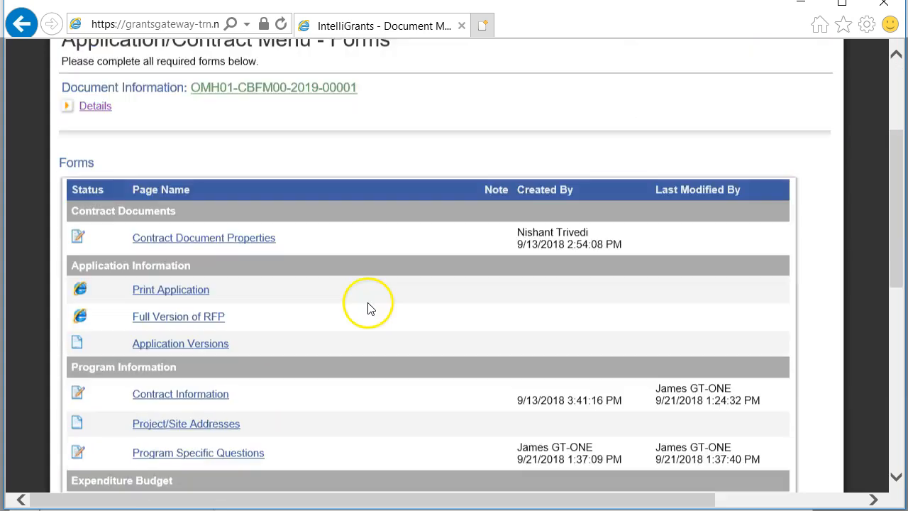
scroll(359, 326, "down", 4)
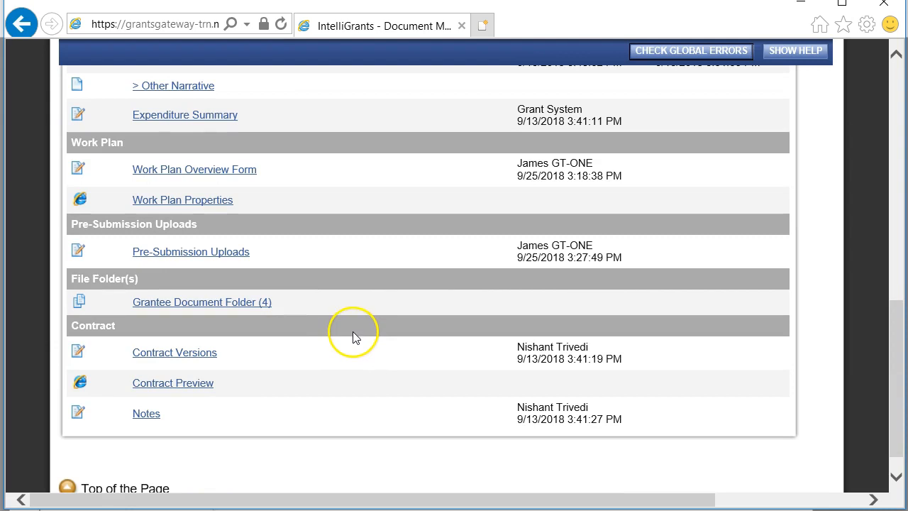
scroll(355, 339, "up", 10)
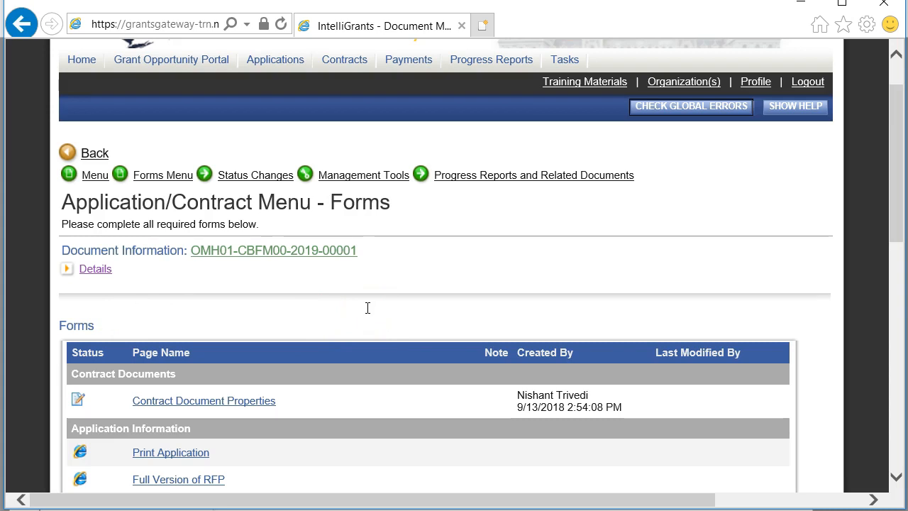
scroll(367, 307, "up", 2)
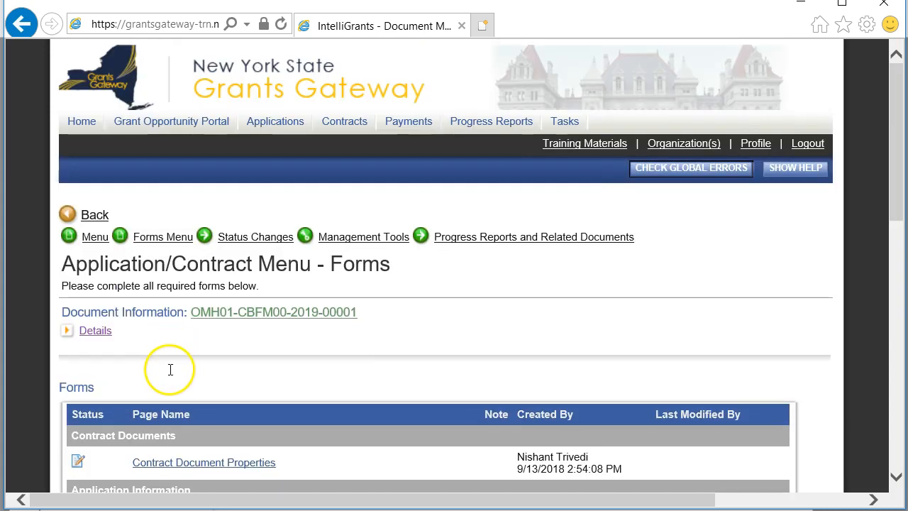
Step: Check the possible status changes, expand the contract's details and highlight its current status
mouse_move(245, 237)
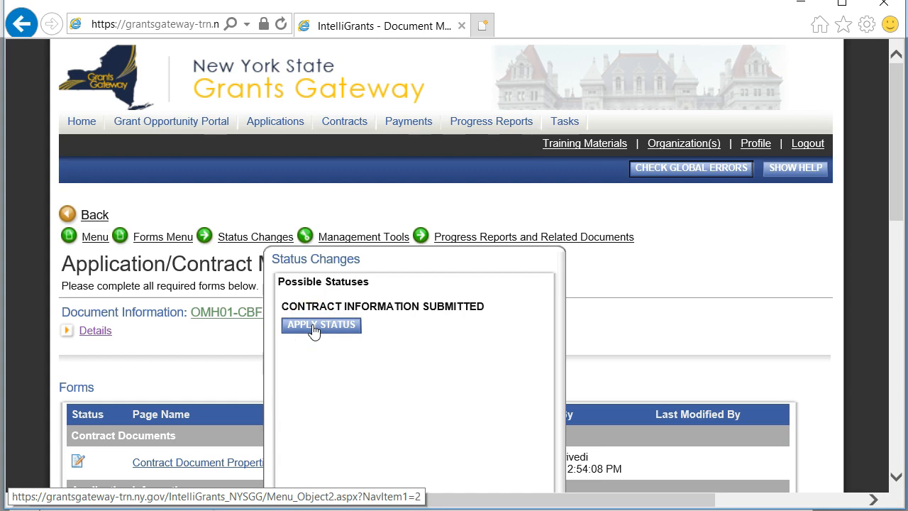
left_click(95, 330)
scroll(355, 323, "down", 1)
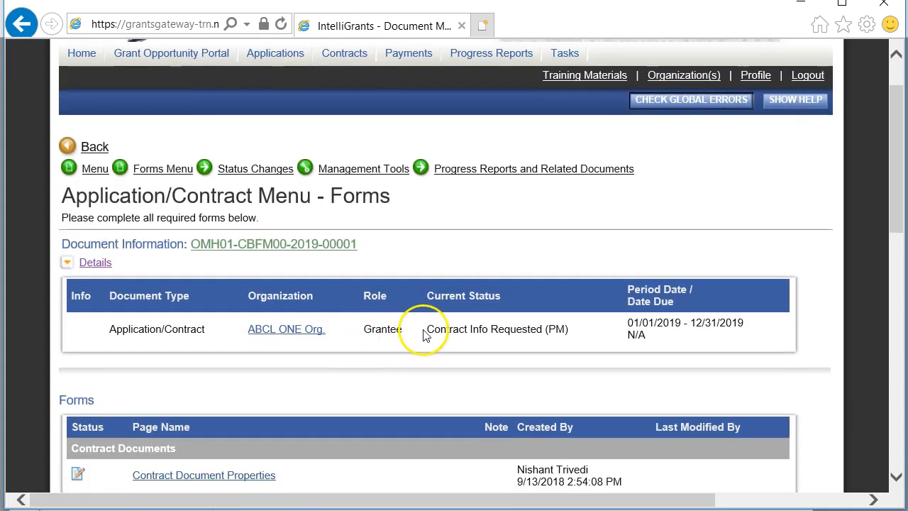
left_click_drag(426, 330, 566, 332)
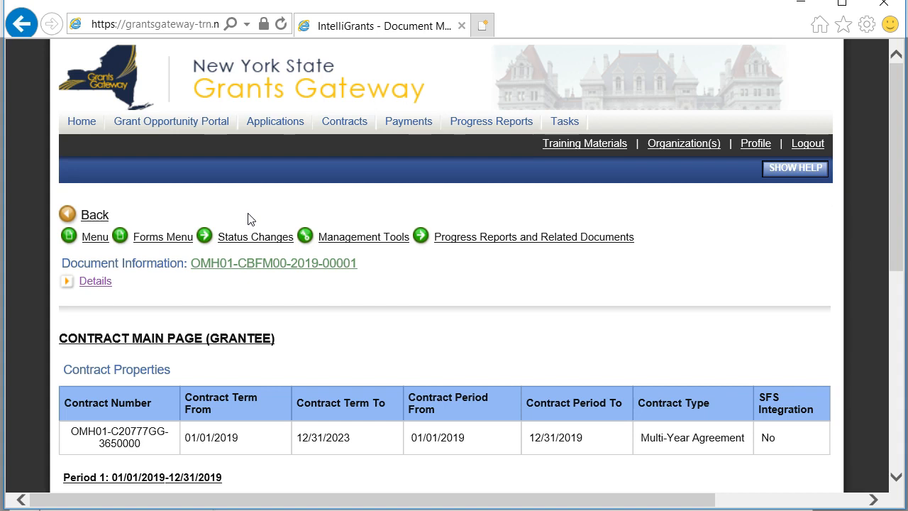
Step: Expand the details on the Contract Main Page, highlight the current status and try to apply the Contract Information Submitted status
left_click(96, 283)
left_click_drag(571, 348, 484, 348)
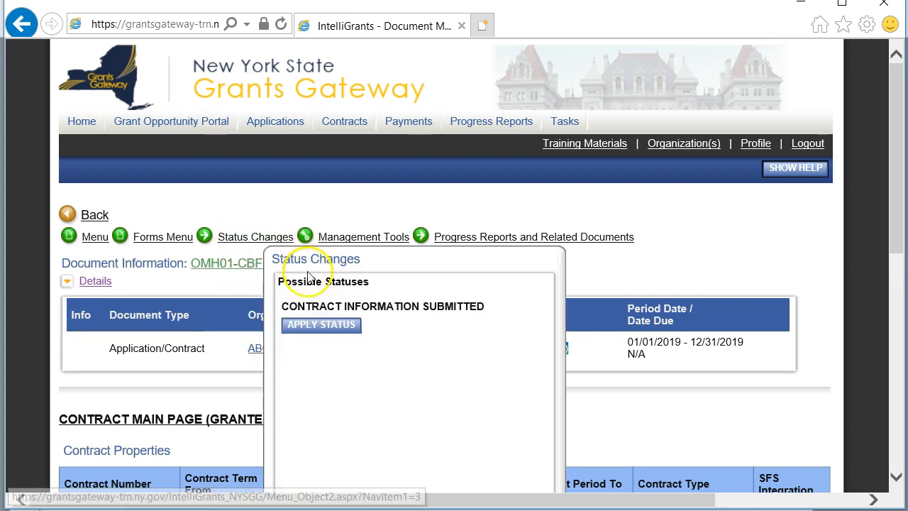
left_click(321, 326)
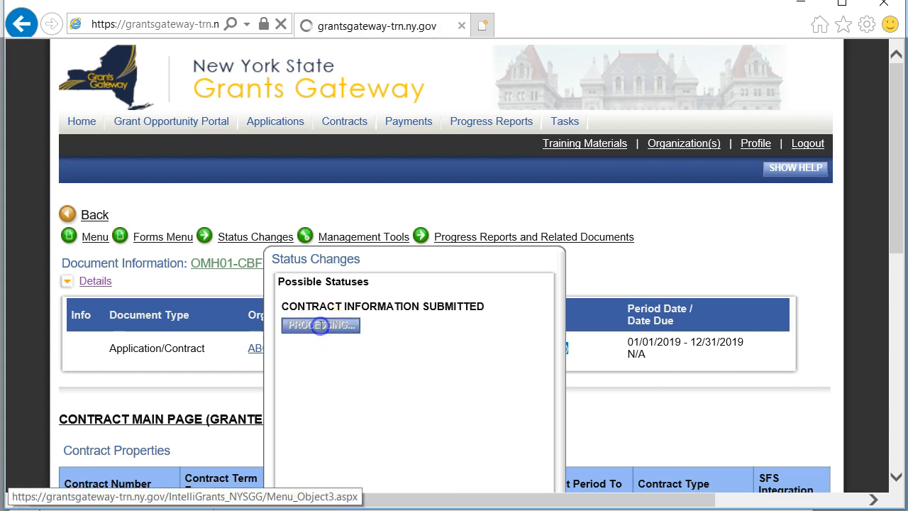
scroll(385, 334, "down", 1)
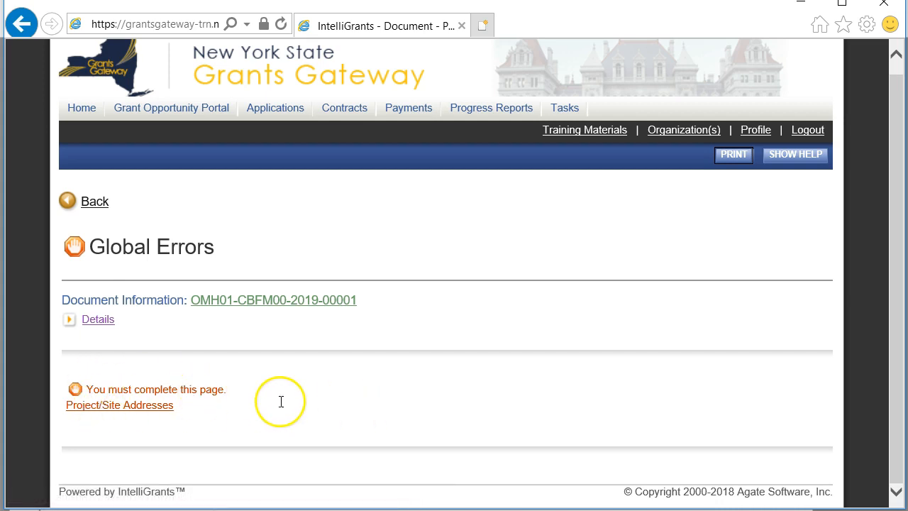
Step: Open the Project/Site Addresses page from the global errors and enter the name 'Project Site Name' with the site's street address, city, county and zip
left_click(122, 406)
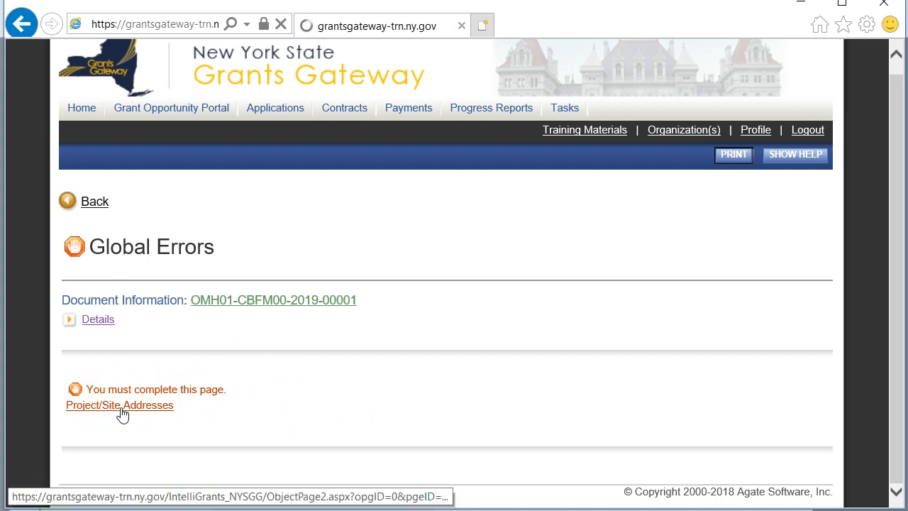
scroll(260, 377, "down", 3)
left_click(251, 370)
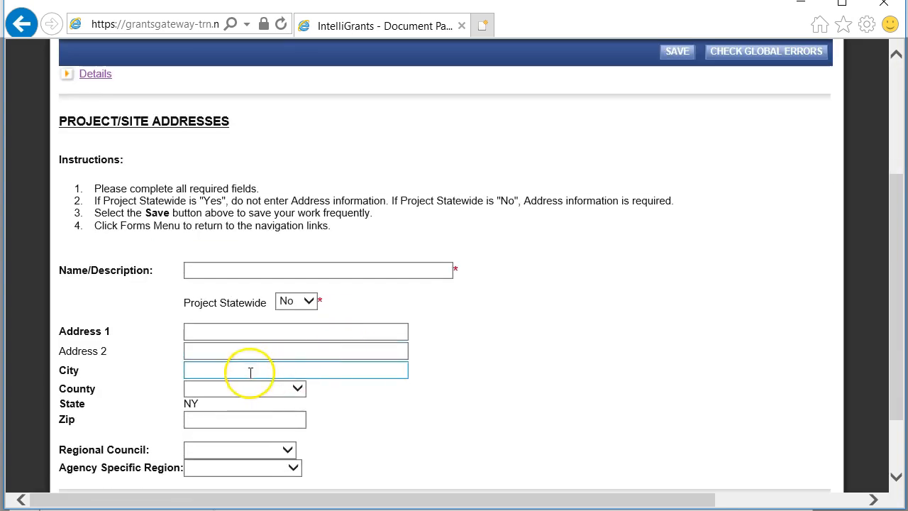
left_click(300, 271)
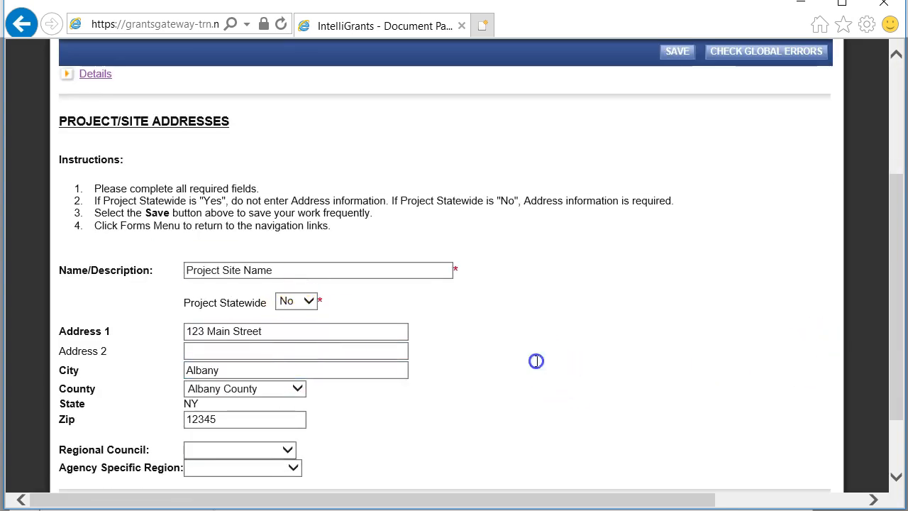
Step: Review the options available for the Regional Council and the Agency Specific Region on the Project/Site Addresses page
scroll(317, 368, "down", 1)
left_click(286, 361)
left_click(288, 360)
left_click(301, 380)
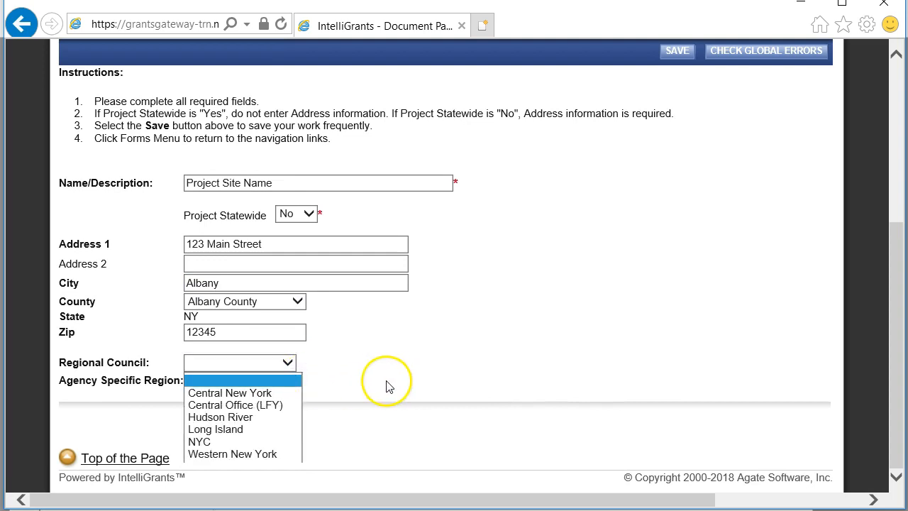
left_click(429, 383)
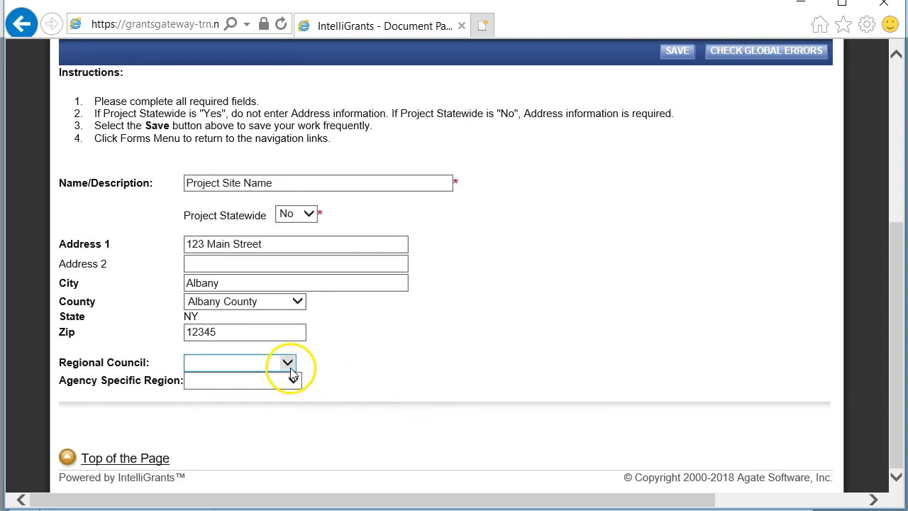
left_click(292, 363)
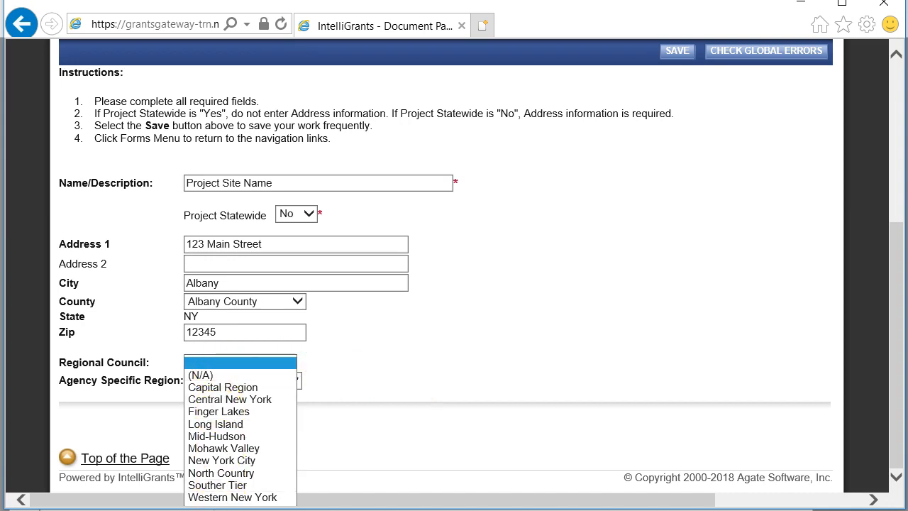
left_click(394, 380)
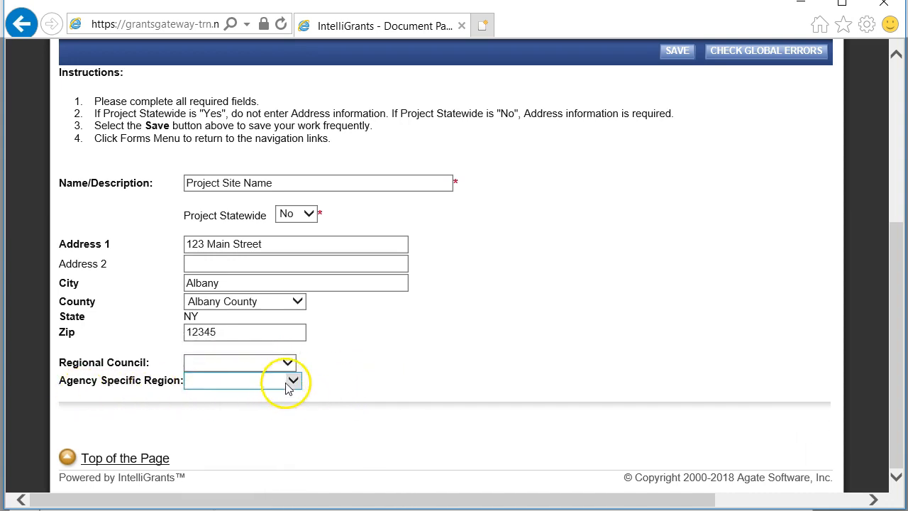
Step: Set the Agency Specific Region to Central Office (LFY) and save the Project/Site Addresses page
left_click(290, 383)
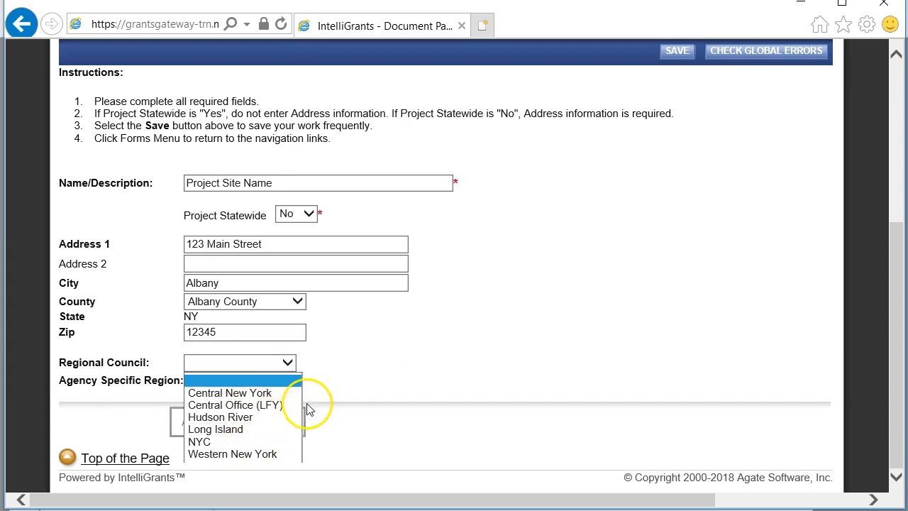
left_click(238, 405)
left_click(484, 342)
left_click(675, 50)
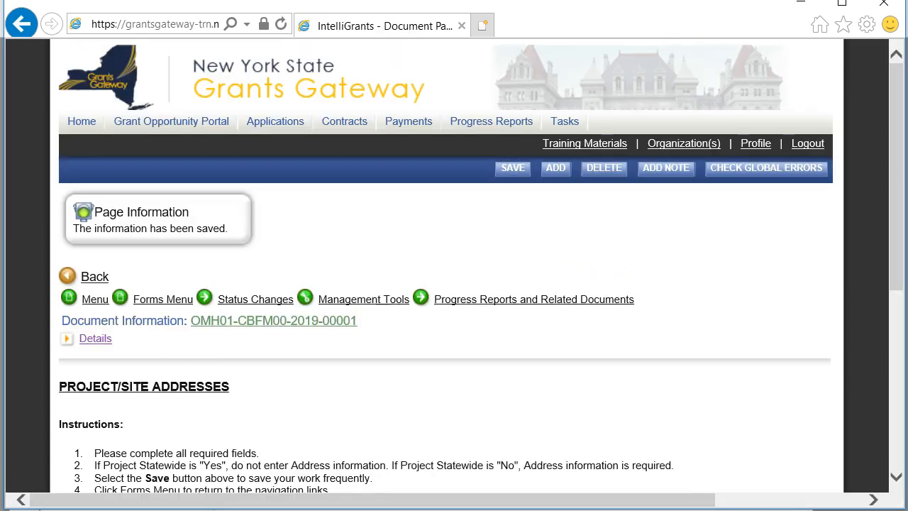
Step: Apply the Contract Information Submitted status to the contract from its possible status changes
scroll(295, 381, "down", 2)
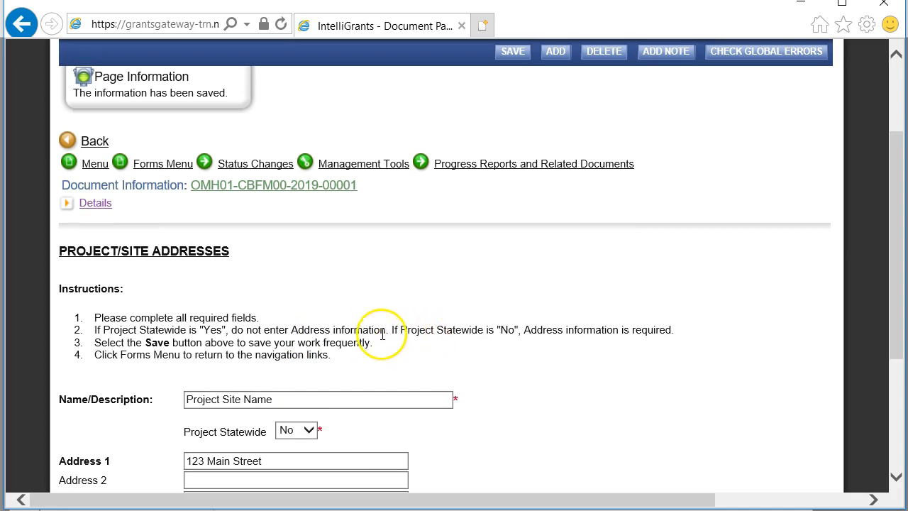
scroll(388, 338, "up", 1)
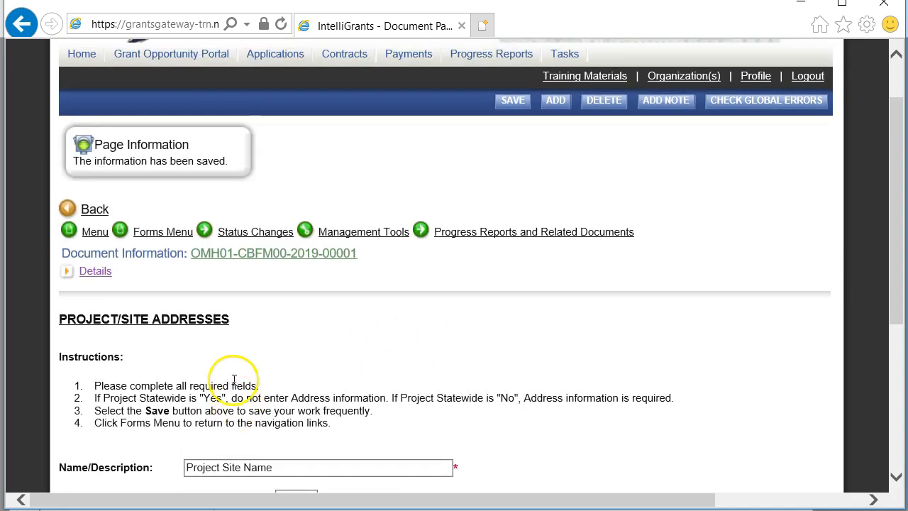
left_click(232, 231)
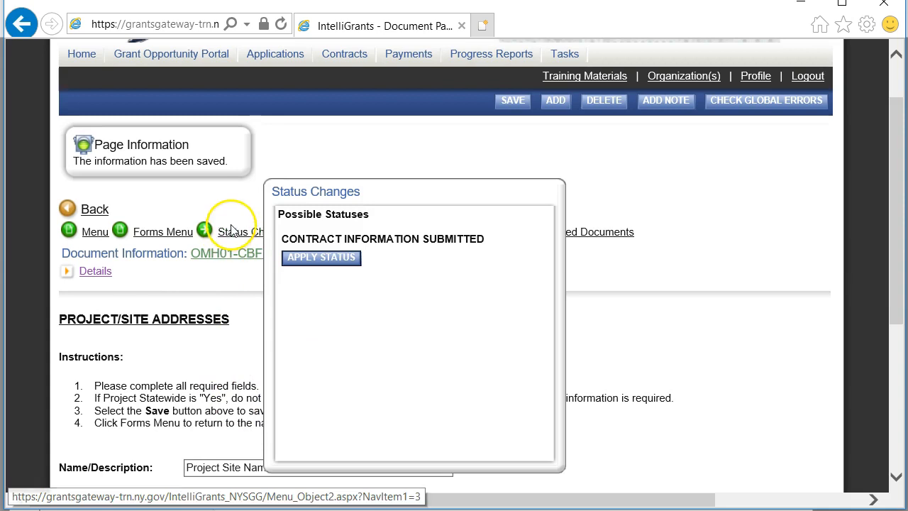
left_click(328, 259)
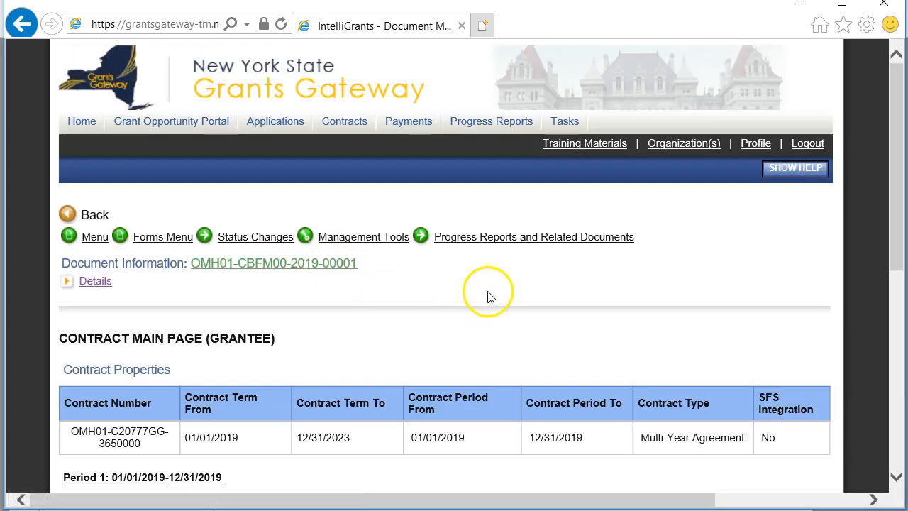
Step: Expand the details on the Contract Main Page and highlight the contract's current status
mouse_move(422, 245)
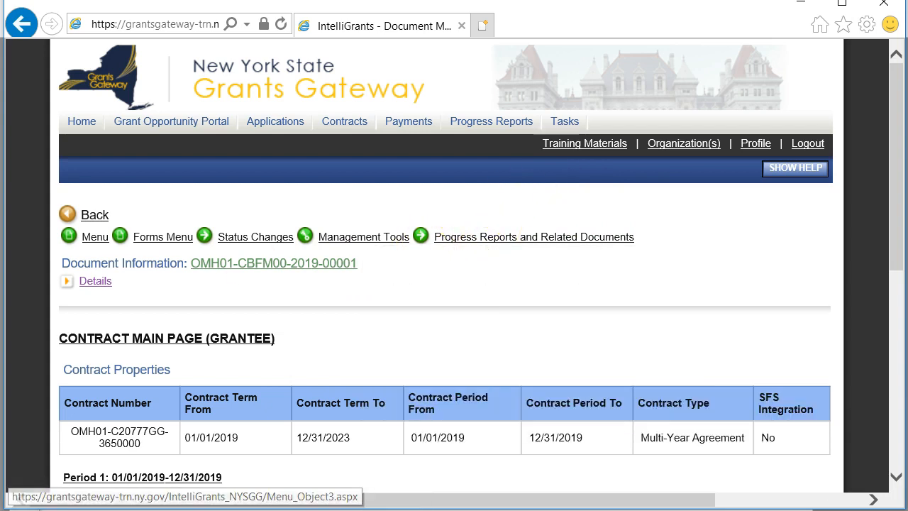
scroll(121, 300, "down", 1)
left_click(98, 222)
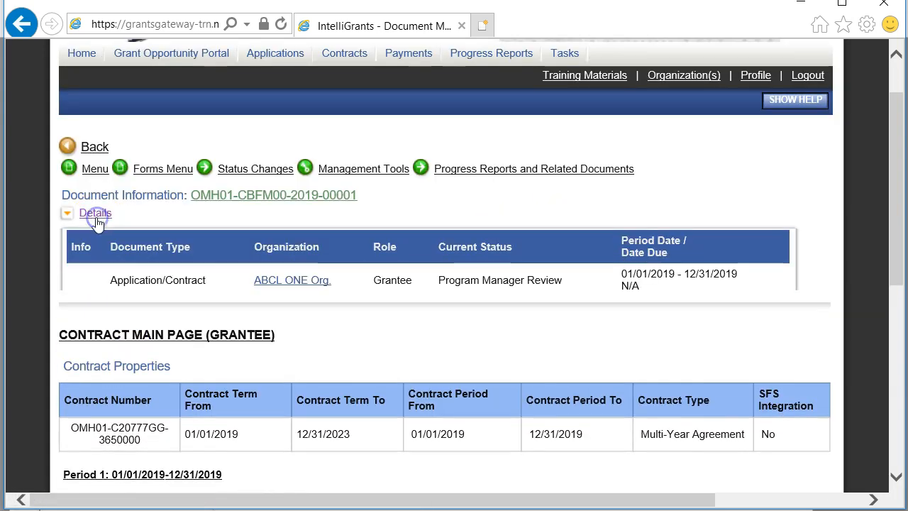
left_click_drag(568, 288, 460, 282)
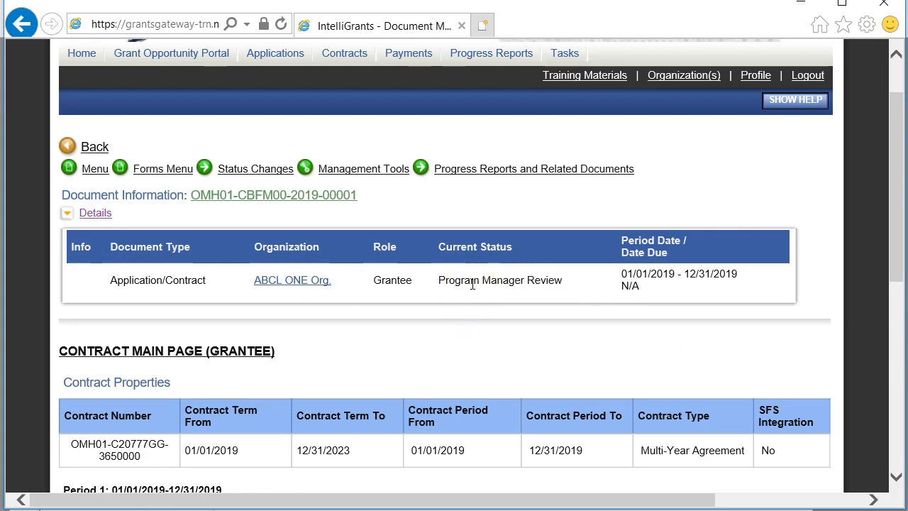
Step: Open the Work Plan Overview Form from the contract's Forms Menu and look over its work plan period, project summary and organizational capacity
left_click(151, 170)
scroll(319, 318, "down", 10)
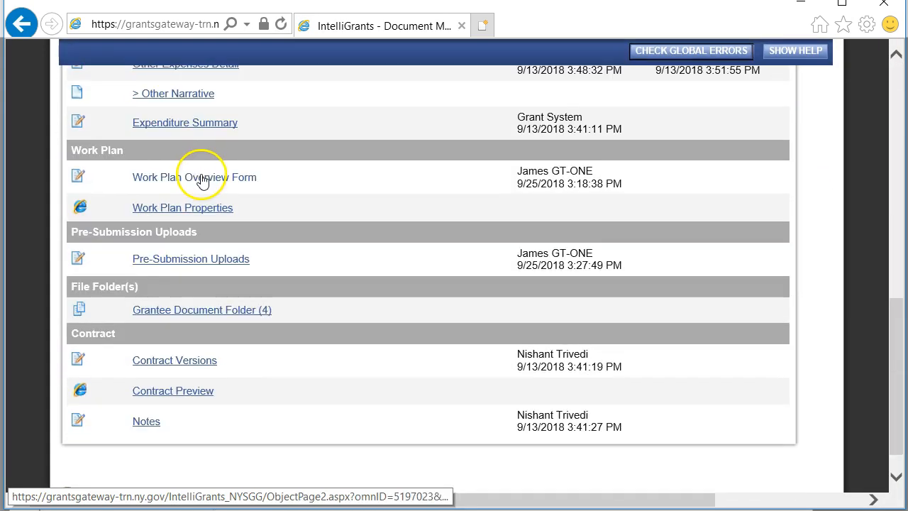
left_click(202, 178)
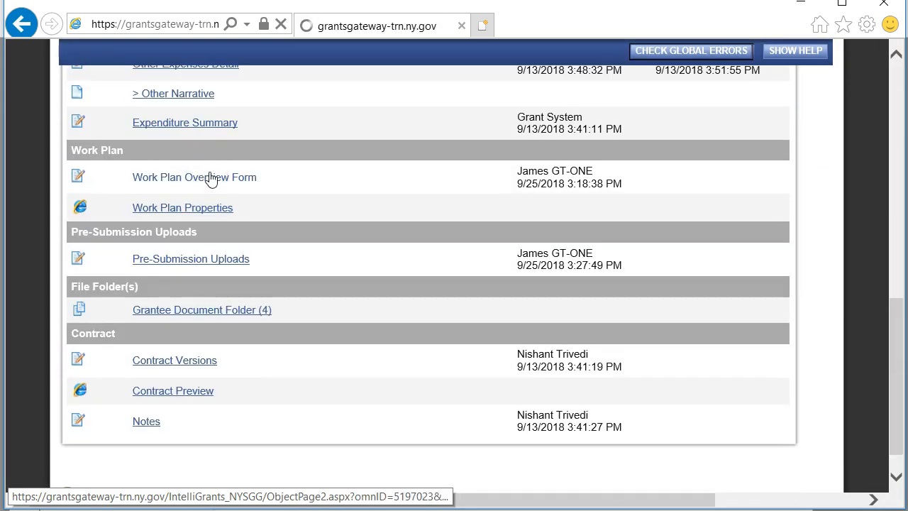
scroll(376, 348, "down", 4)
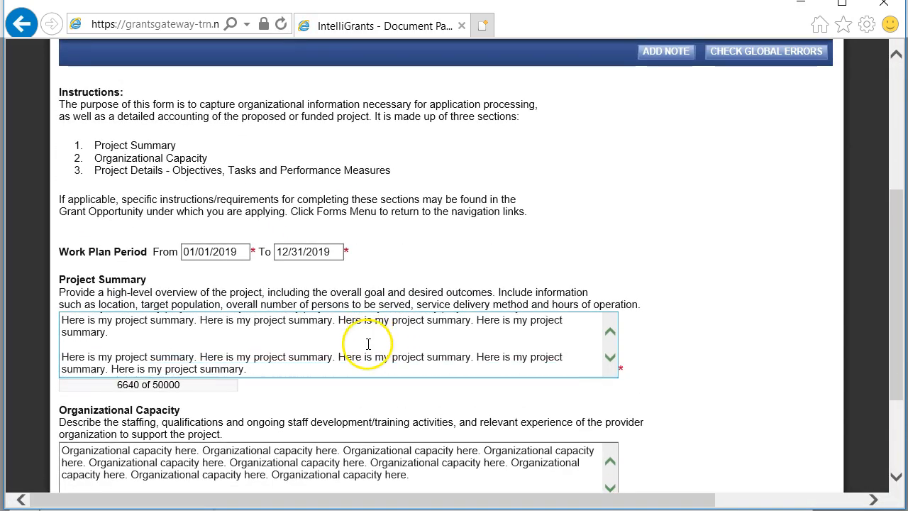
scroll(389, 338, "up", 4)
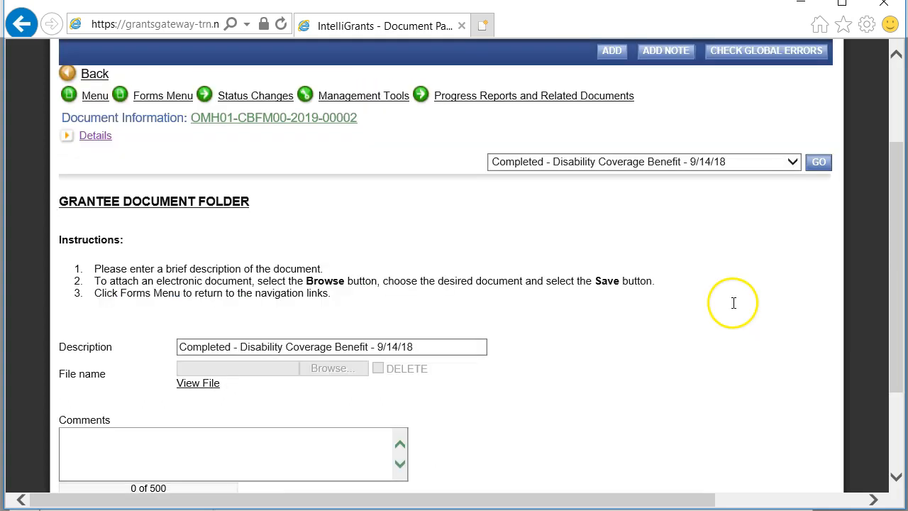
Step: Review the list of completed and agency-supplied documents in the Grantee Document Folder, leaving the current document selected
left_click(702, 163)
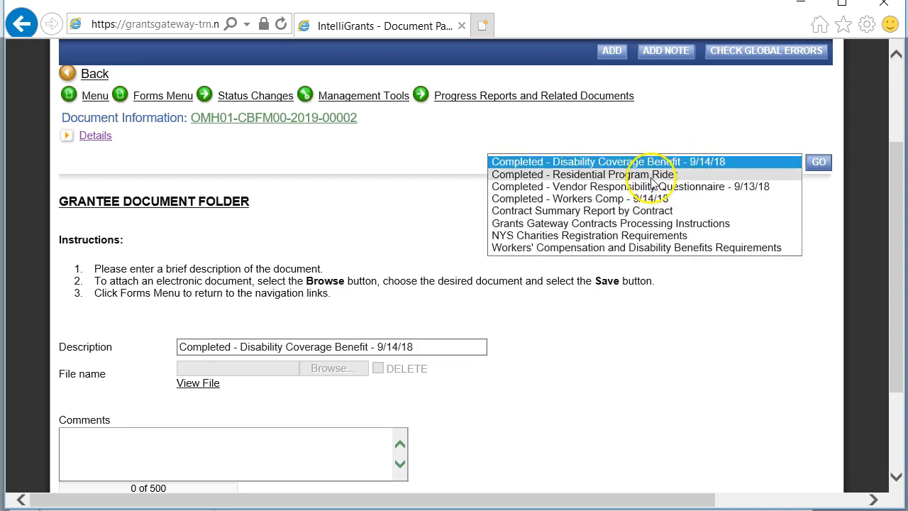
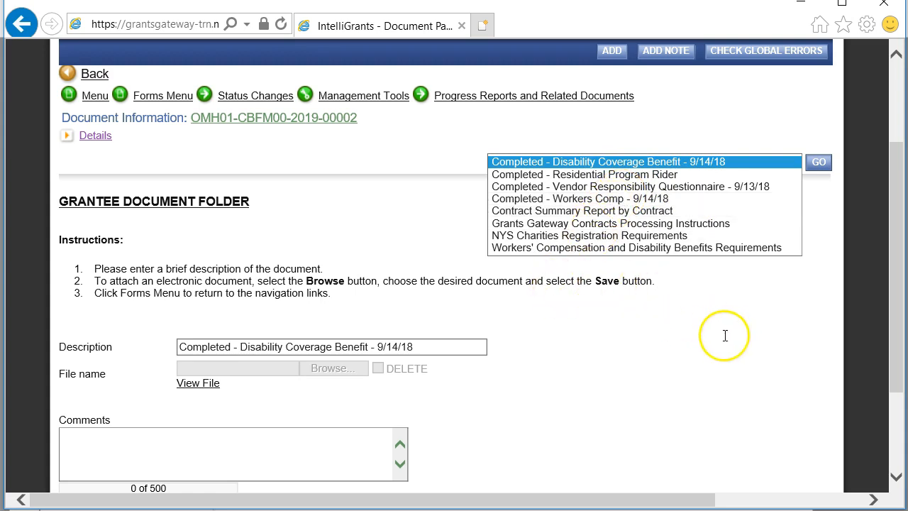
left_click(672, 335)
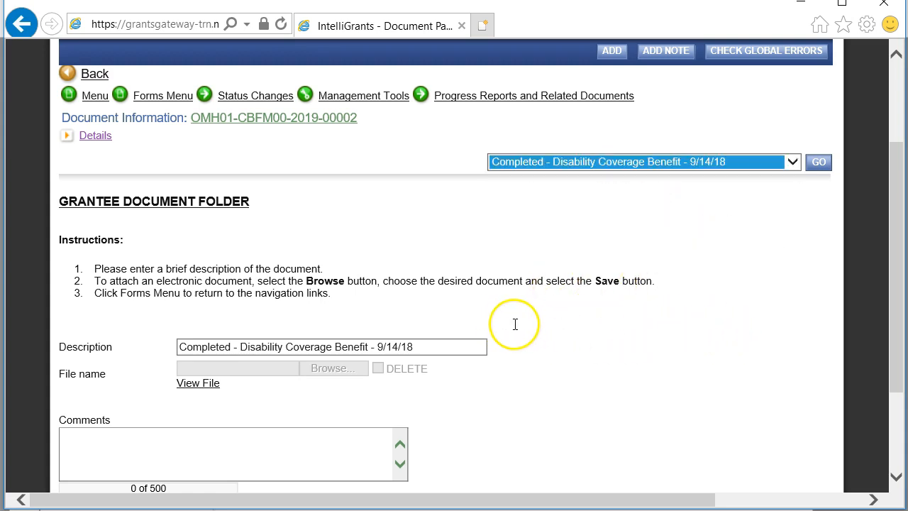
left_click(361, 364)
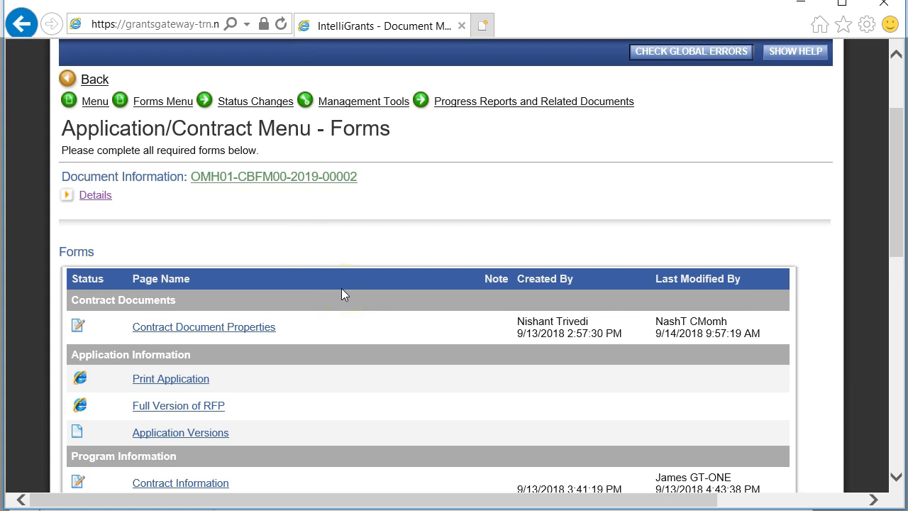
Step: Generate the Contract Preview from the Contract section of the forms list and open the resulting PDF
scroll(334, 310, "down", 4)
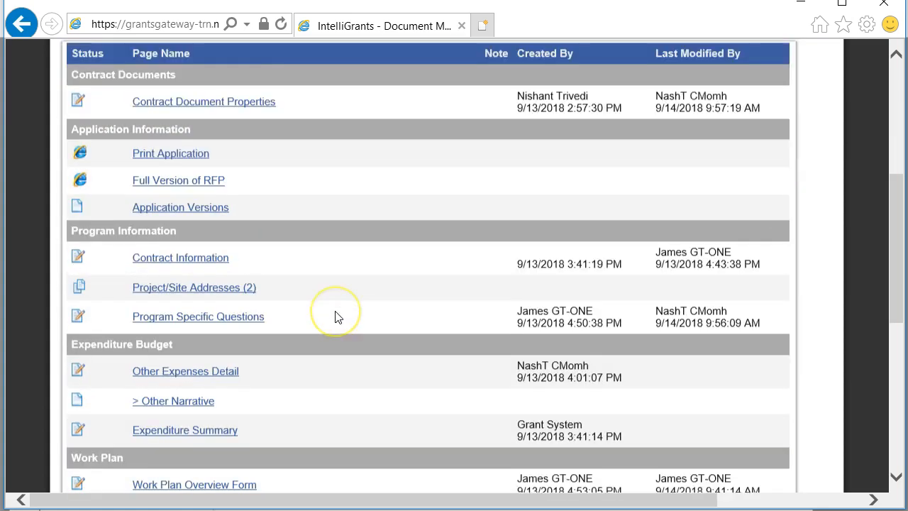
scroll(338, 317, "down", 4)
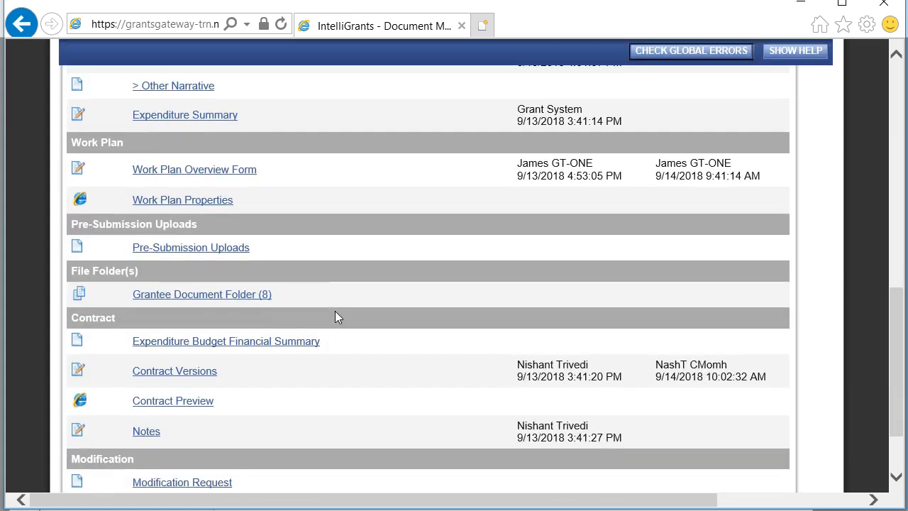
scroll(336, 313, "down", 1)
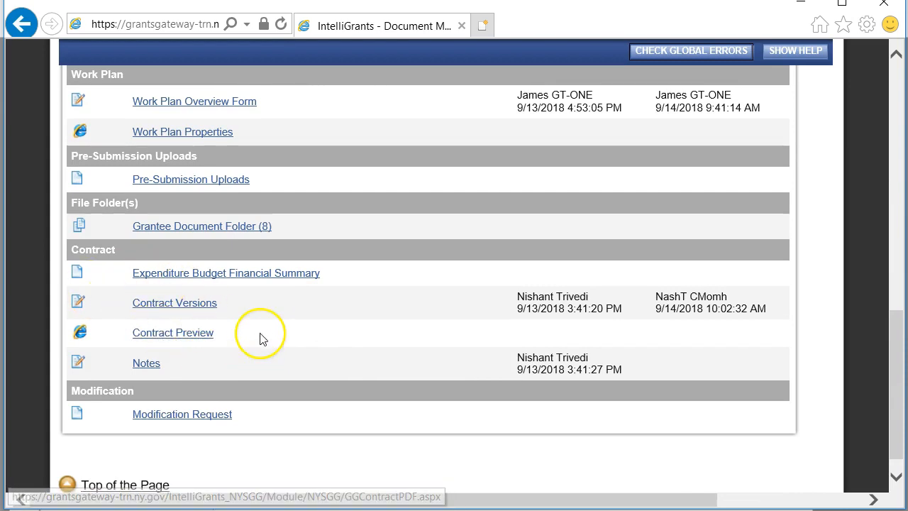
left_click(186, 339)
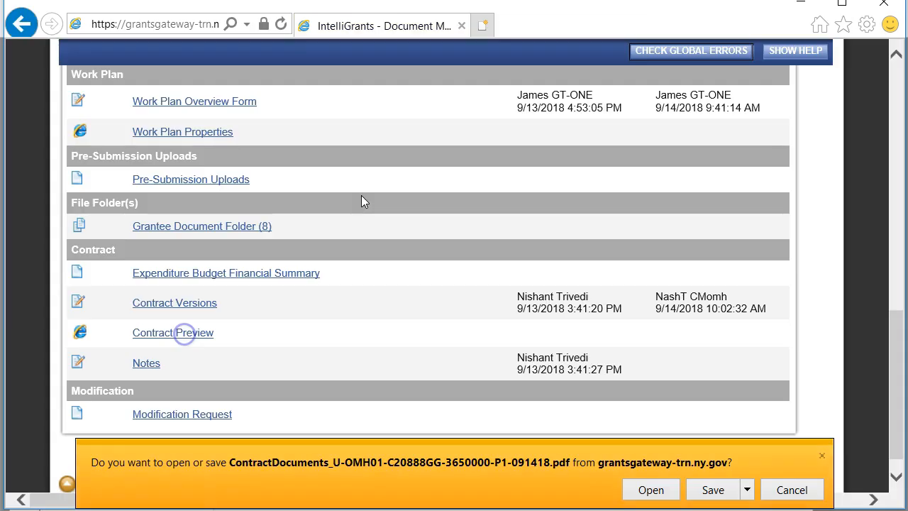
left_click(650, 489)
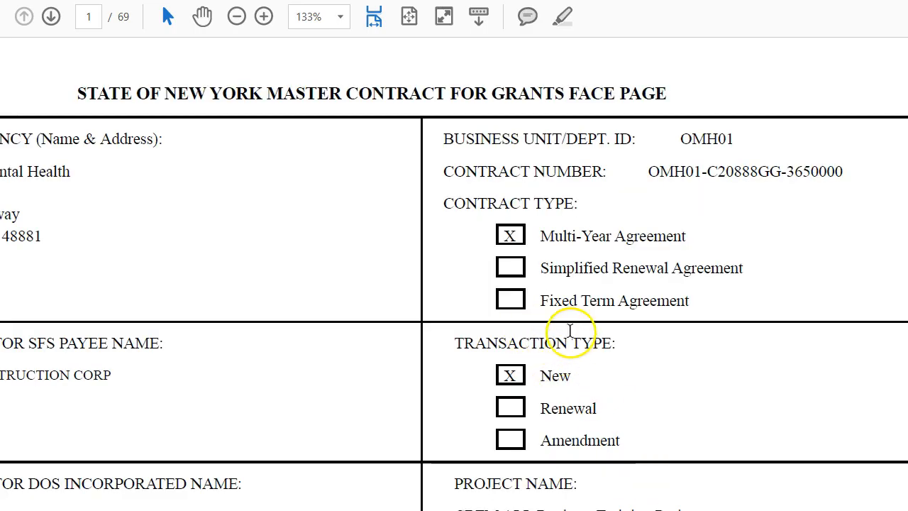
Step: Zoom out to 100% and review the first face page's agency, contractor and address details, highlighting the charities registration number
left_click(236, 17)
left_click(236, 16)
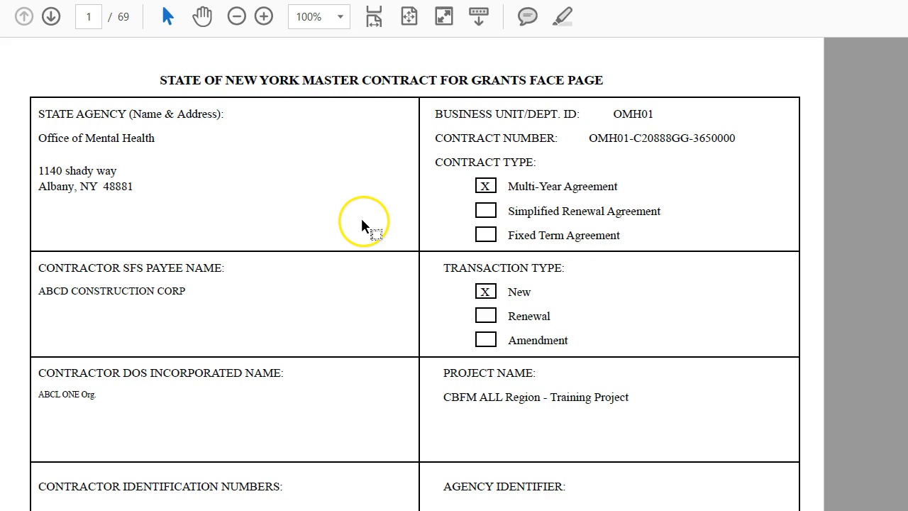
scroll(305, 262, "down", 2)
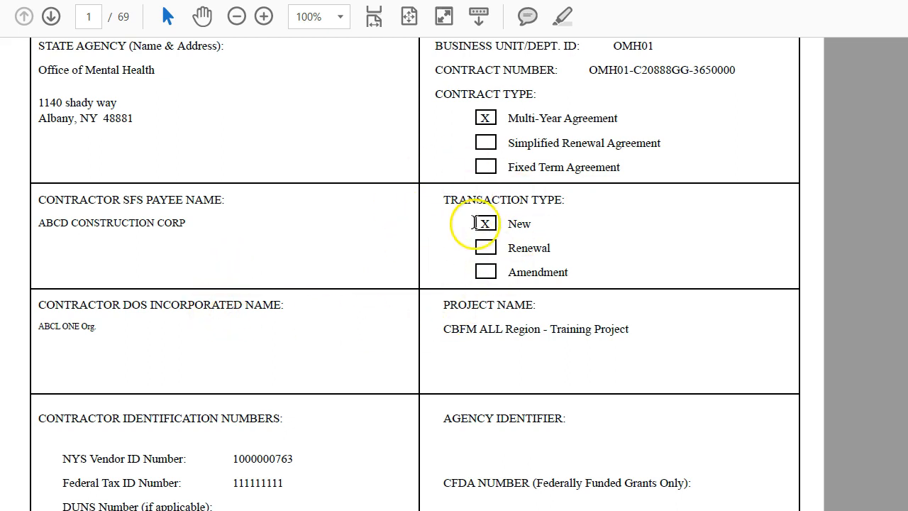
scroll(483, 238, "down", 2)
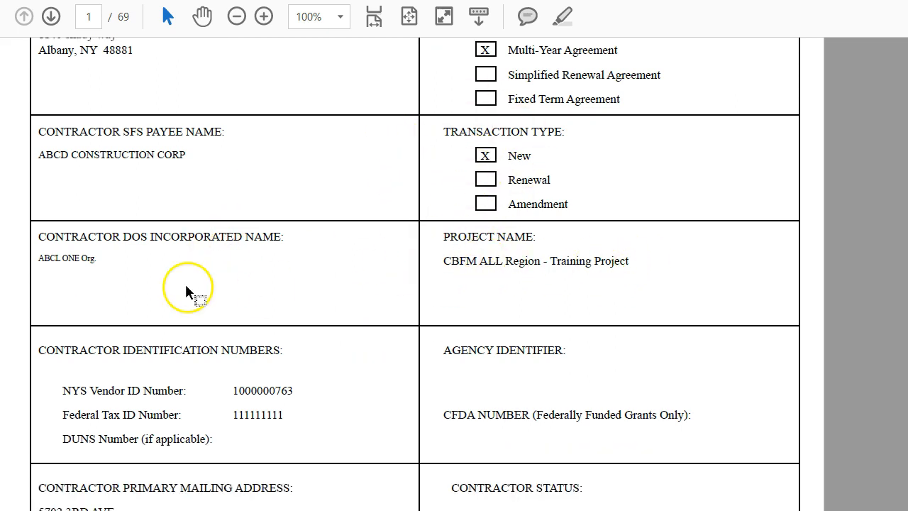
scroll(213, 287, "down", 4)
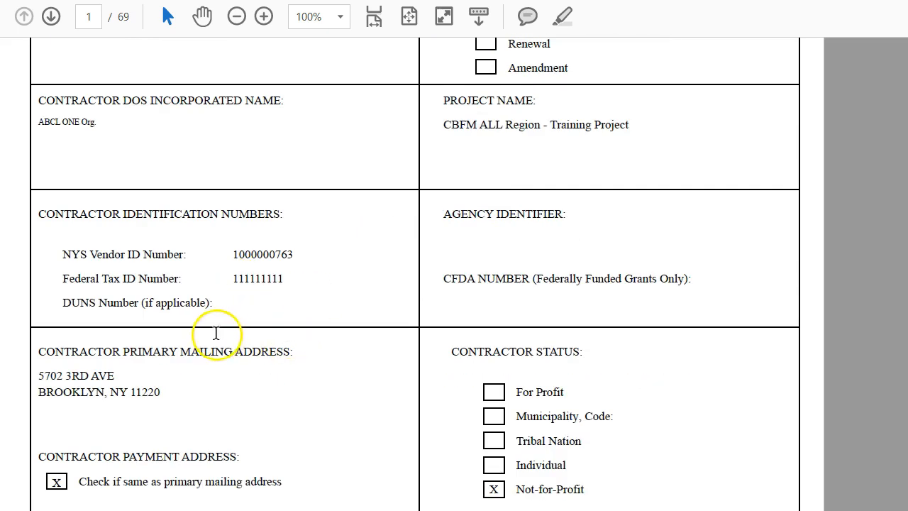
scroll(234, 291, "down", 7)
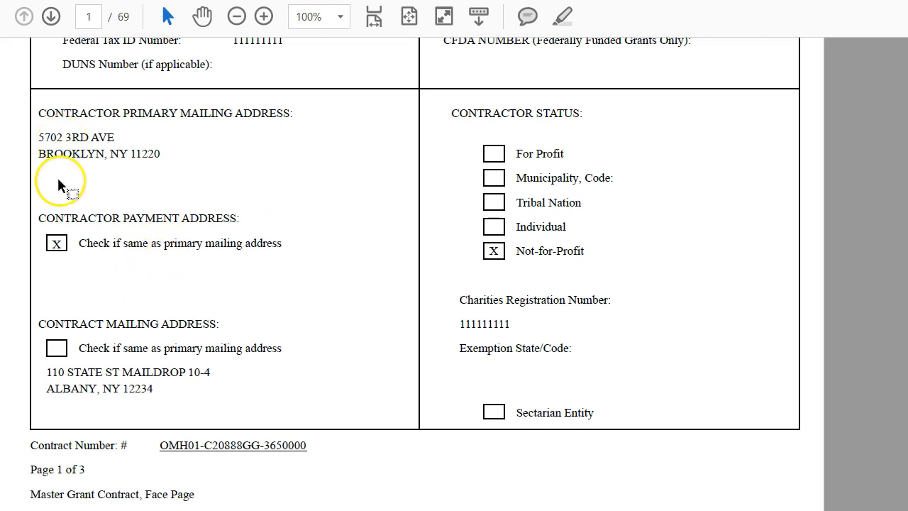
scroll(125, 243, "down", 2)
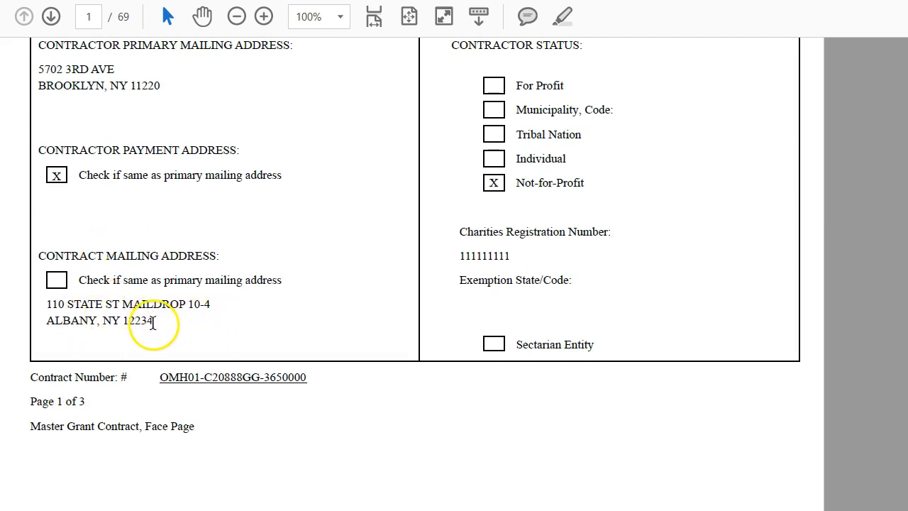
left_click_drag(516, 257, 459, 256)
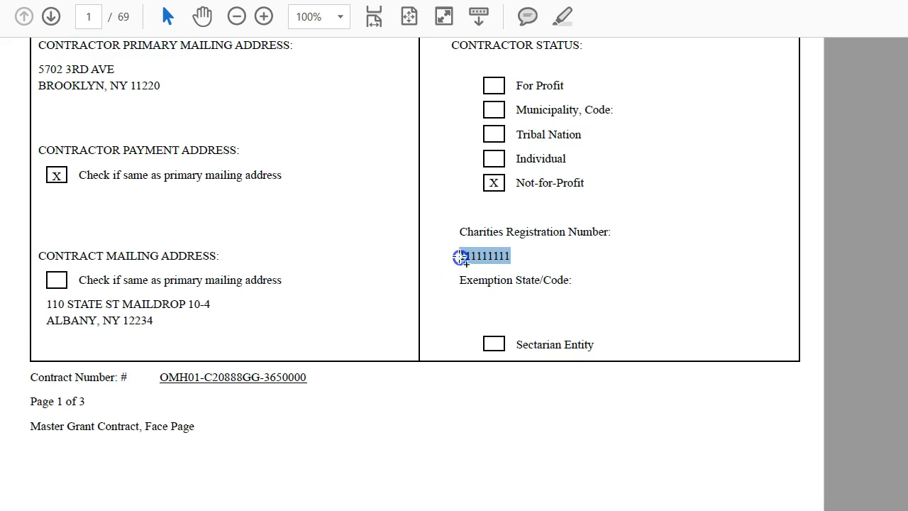
left_click(544, 261)
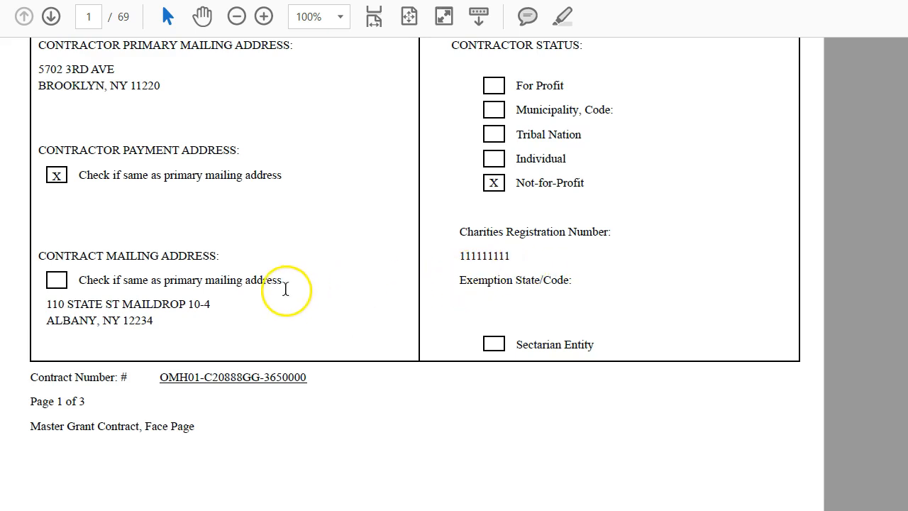
Step: Review the contract term and multi-year funding table on the second face page, highlighting the first year's period and current amount
scroll(282, 295, "down", 6)
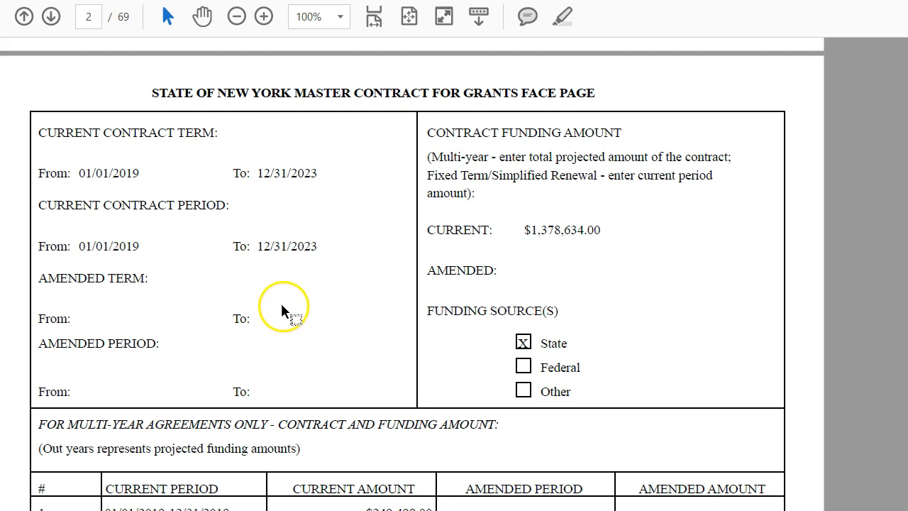
scroll(260, 287, "down", 1)
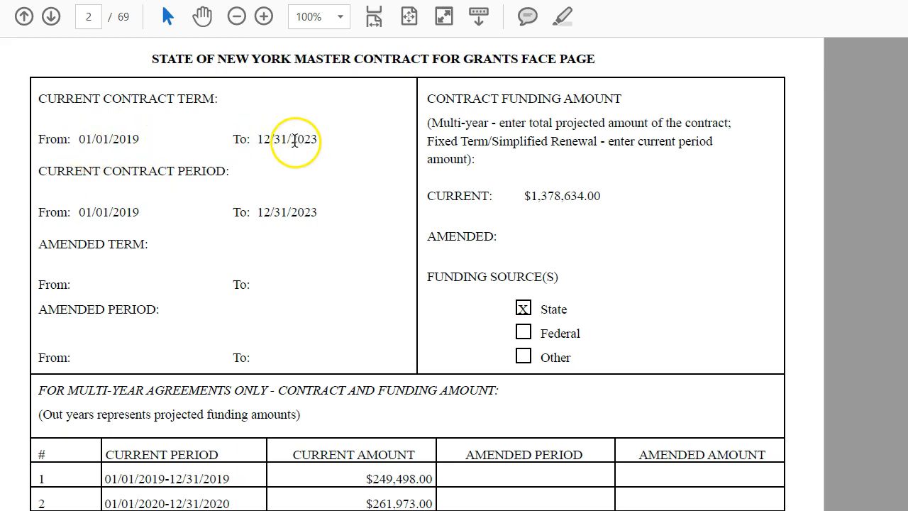
scroll(249, 264, "down", 4)
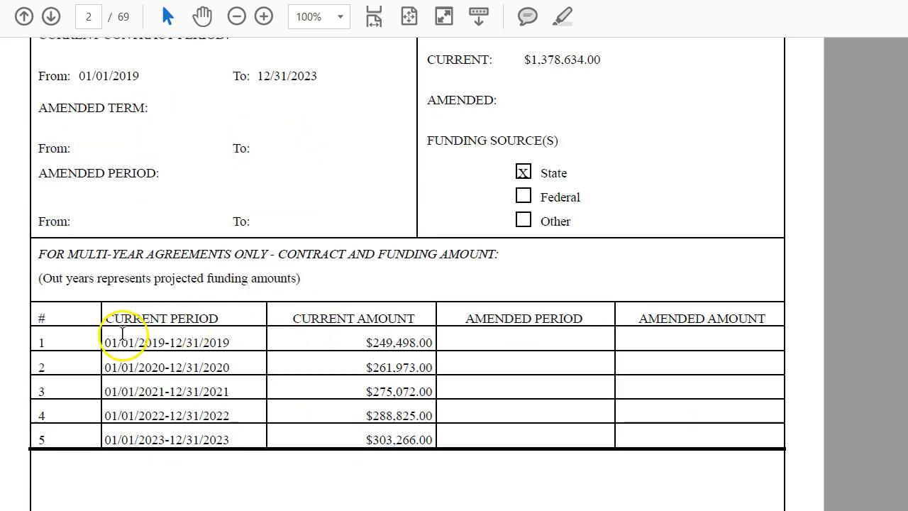
left_click_drag(230, 342, 106, 341)
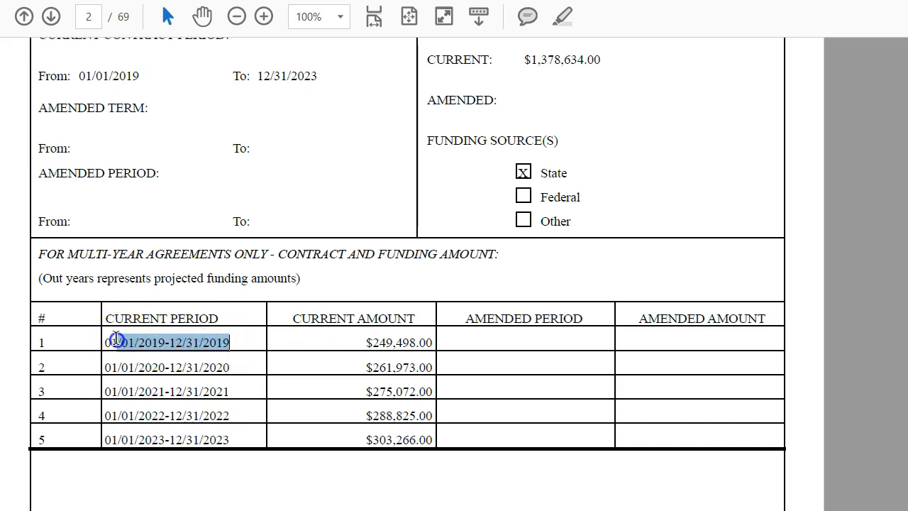
left_click(218, 373)
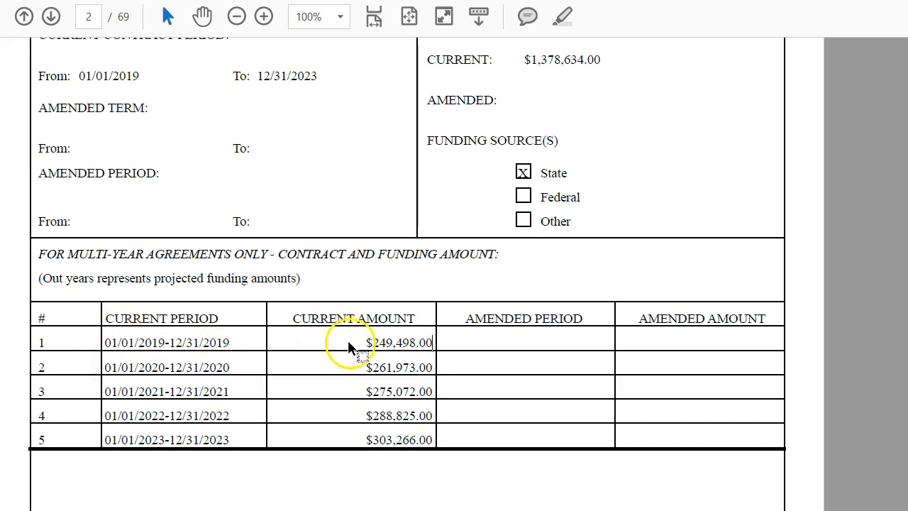
left_click_drag(364, 344, 411, 343)
left_click(333, 365)
Step: Highlight the current contract funding amount on the second face page, then clear the selection
scroll(336, 390, "up", 2)
left_click(611, 125)
left_click_drag(611, 125, 530, 126)
scroll(557, 208, "up", 2)
scroll(558, 211, "down", 1)
left_click(348, 260)
Step: Review the attachments that are part of the agreement, highlighting Consolidated Budget Report (CBR) among the other attachments
scroll(325, 328, "down", 4)
scroll(323, 330, "down", 20)
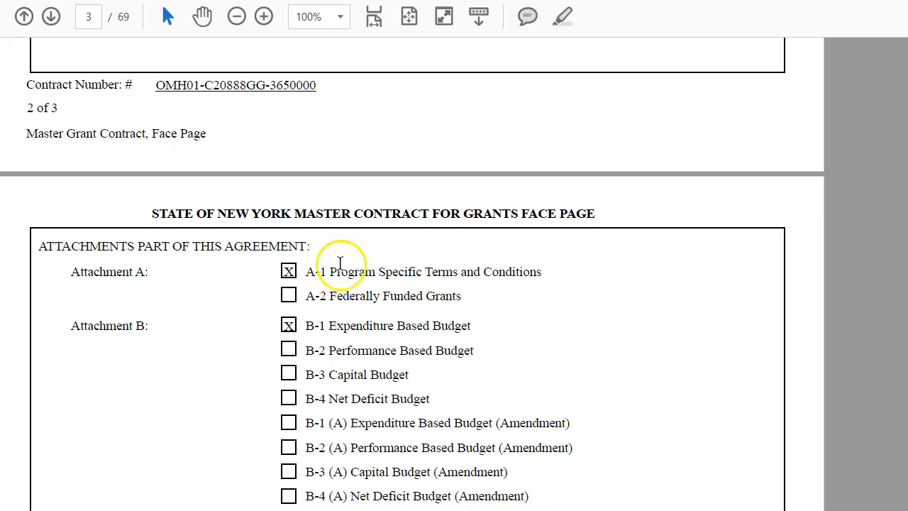
scroll(385, 283, "down", 3)
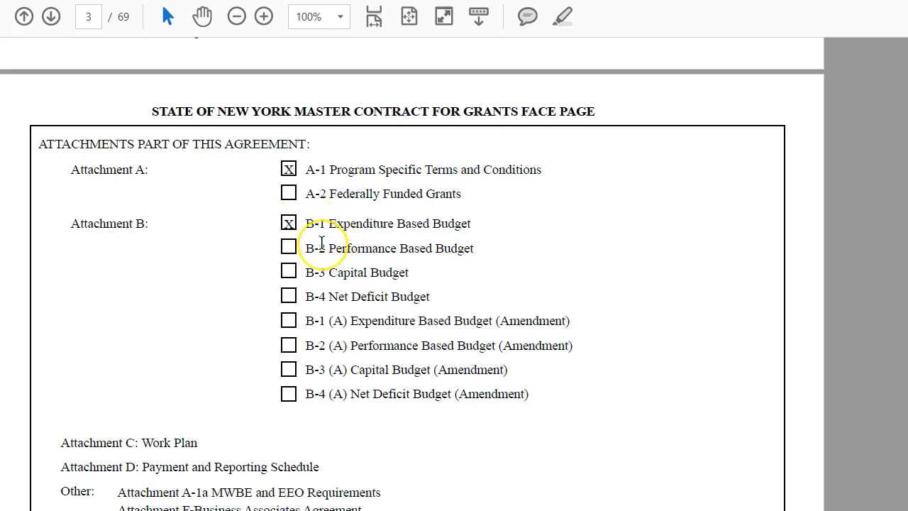
scroll(322, 241, "down", 5)
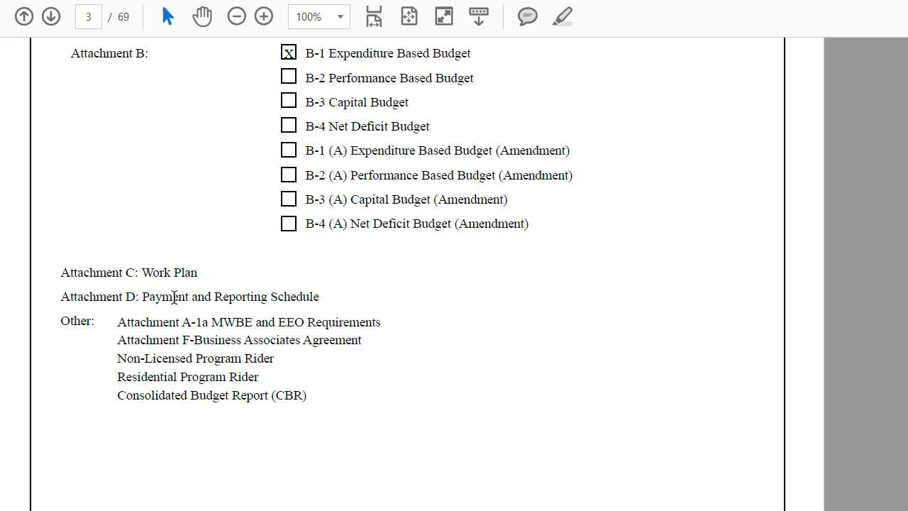
left_click_drag(120, 397, 296, 402)
left_click(243, 429)
Step: Look over the certification and signature page, continuing to the opening of the Master Contract for Grants text
scroll(369, 400, "down", 10)
scroll(369, 400, "down", 5)
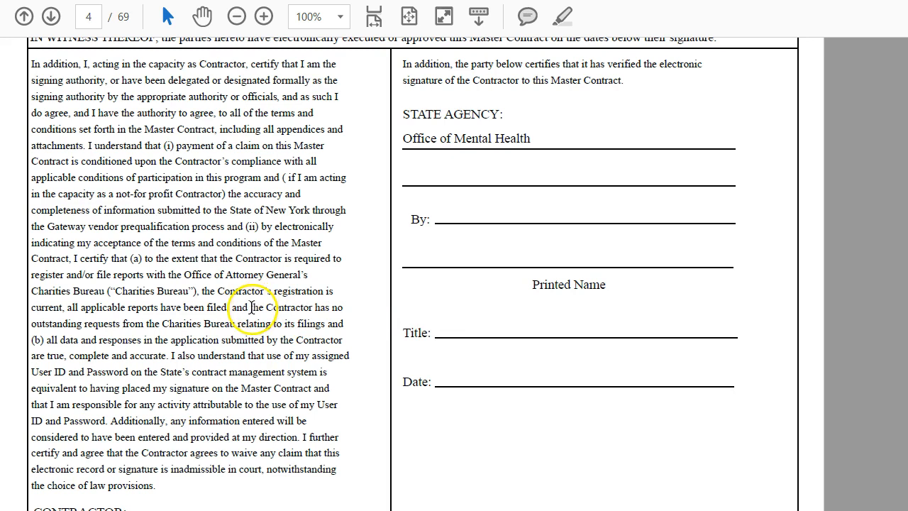
scroll(271, 330, "down", 10)
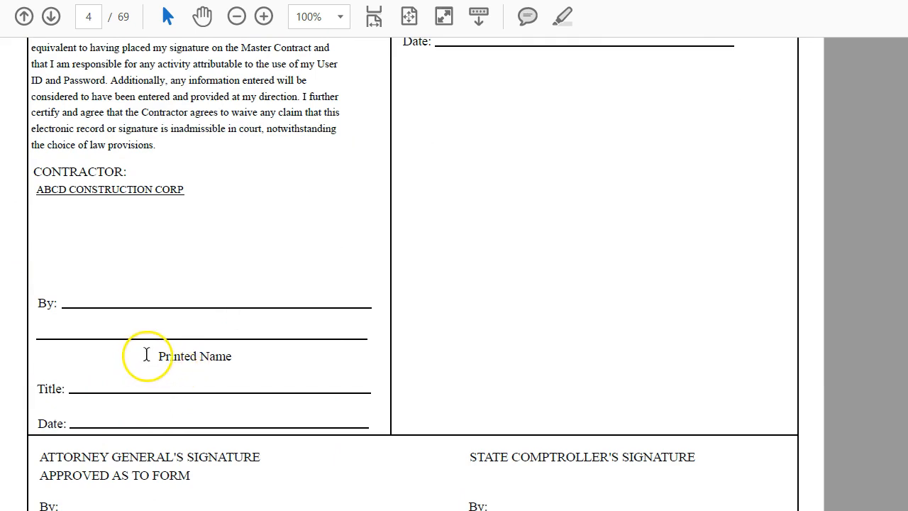
scroll(153, 355, "down", 10)
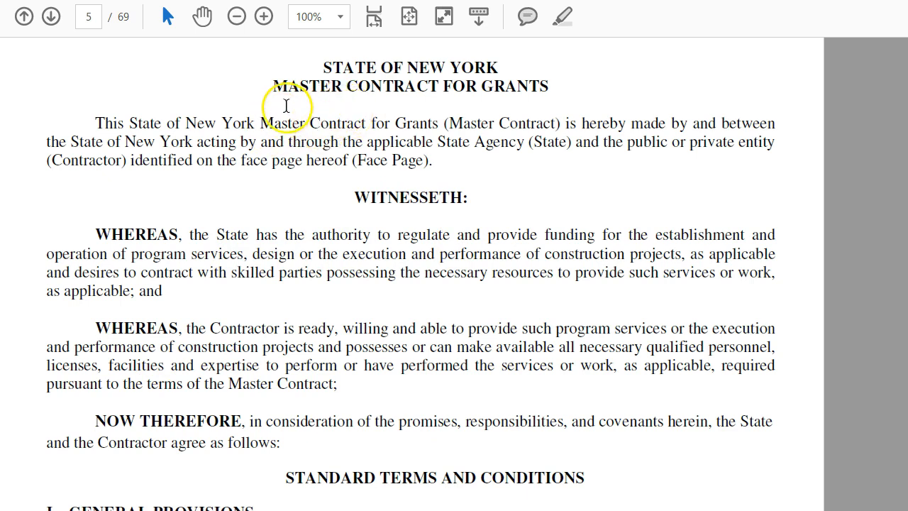
Step: Go to page 30 of the contract and skim the Attachment A-1 Program Specific Terms and Conditions
left_click(91, 17)
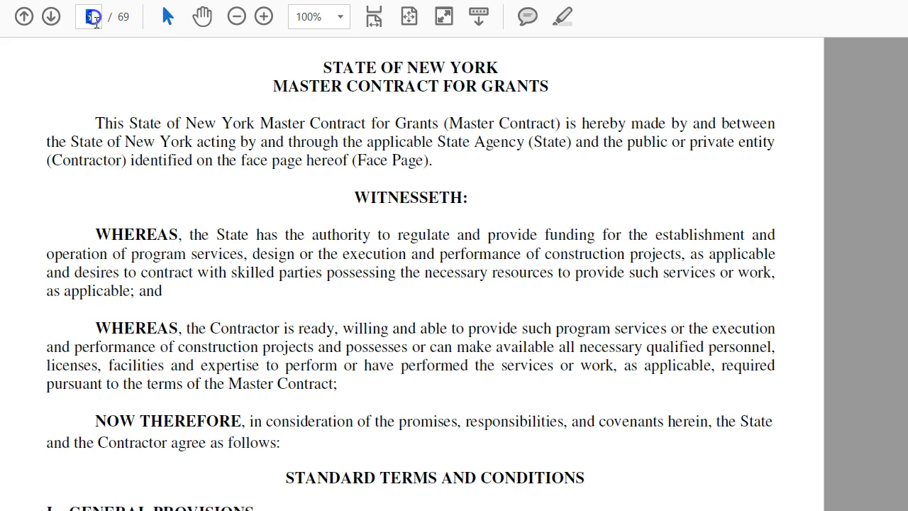
type("30")
key("Return")
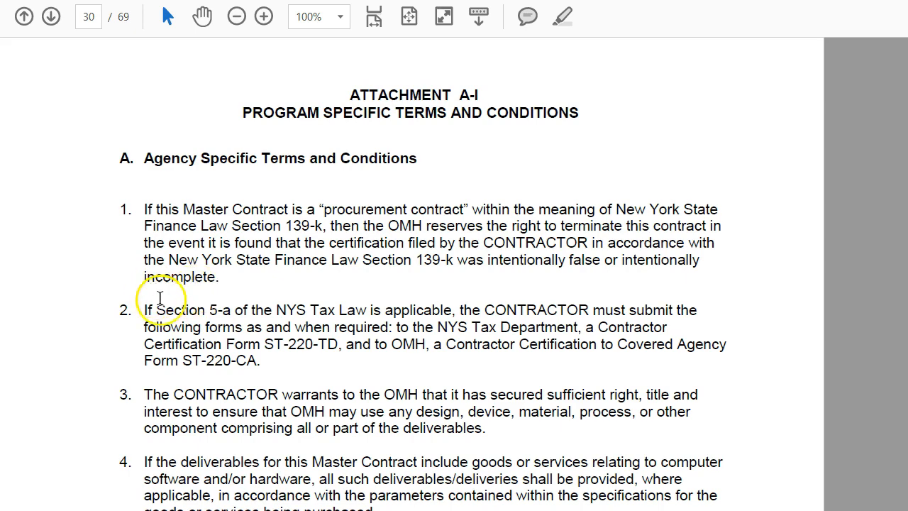
scroll(277, 401, "down", 20)
scroll(276, 400, "down", 20)
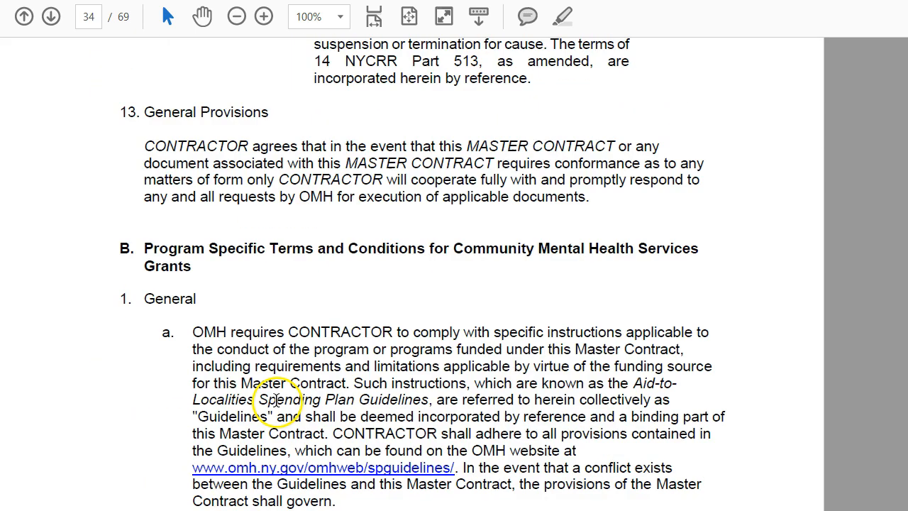
scroll(276, 404, "down", 20)
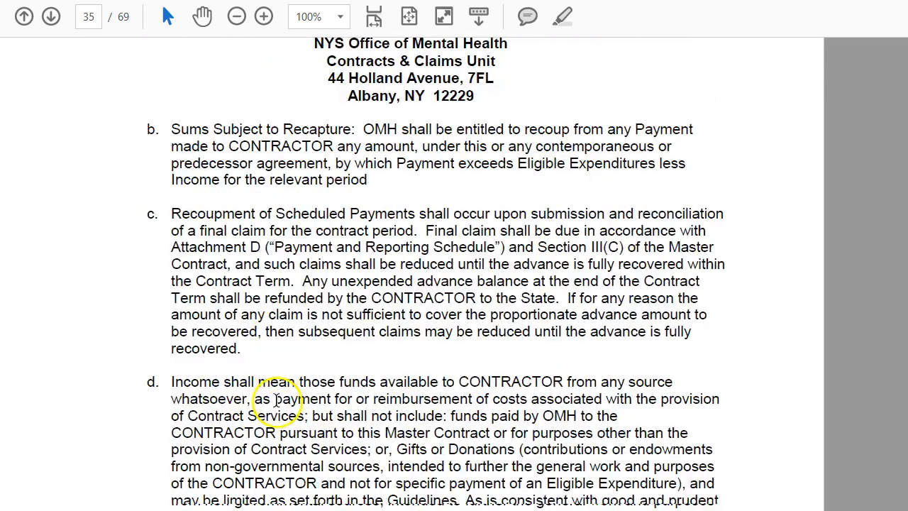
scroll(277, 401, "down", 20)
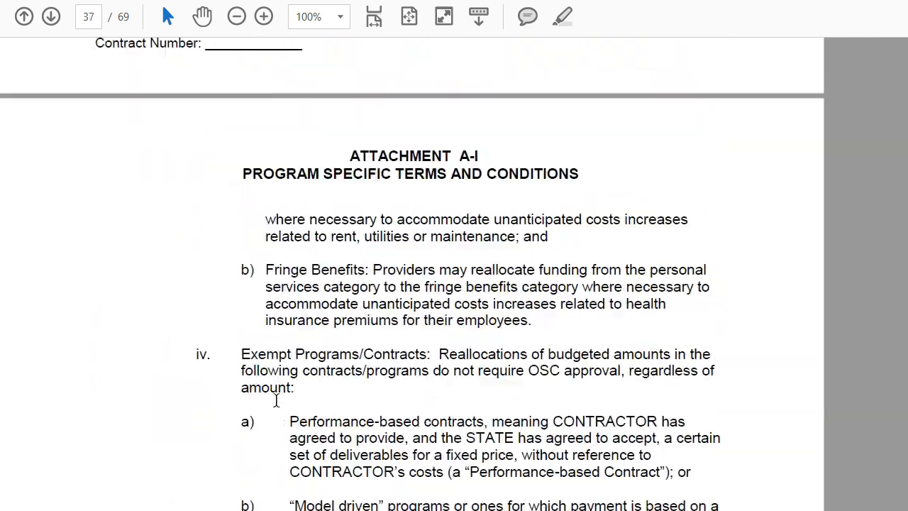
scroll(277, 400, "down", 20)
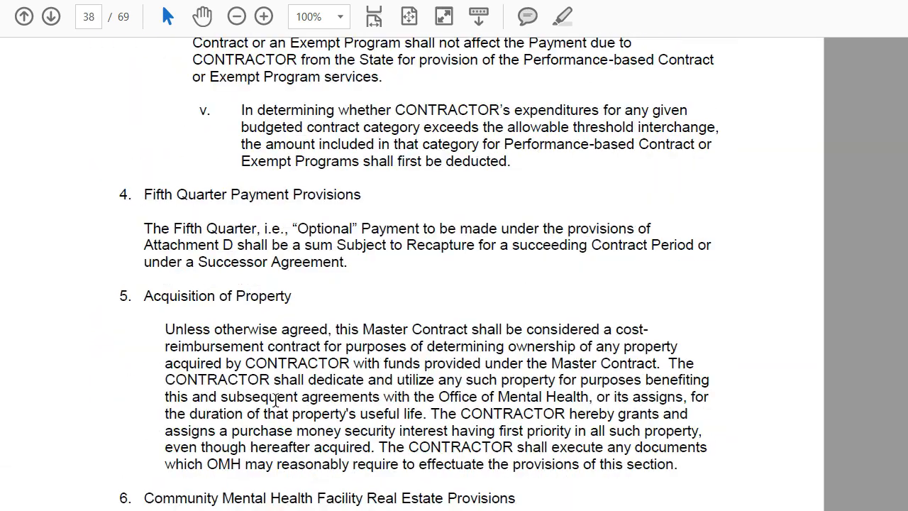
Step: View the Attachment B-1 Expenditure Based Budget summary at 75% zoom and highlight the grant funds in the Other category
scroll(274, 403, "down", 8)
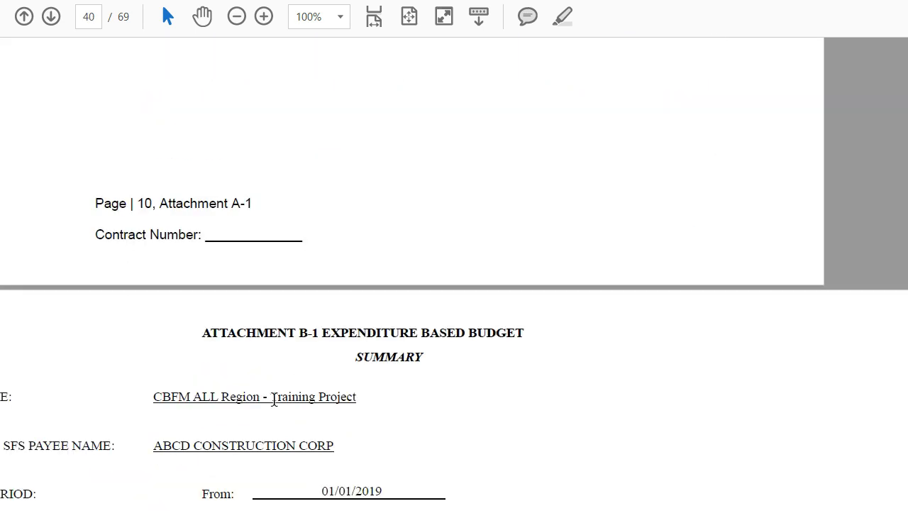
scroll(274, 400, "down", 4)
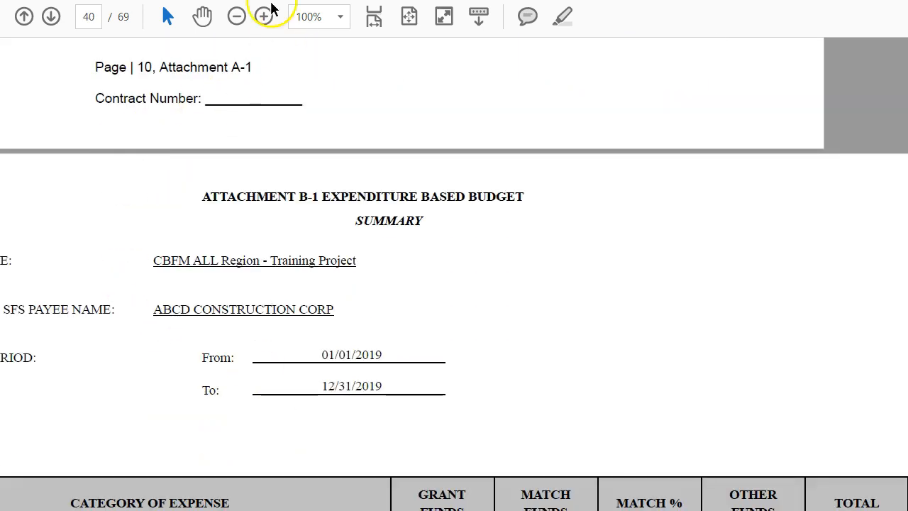
left_click(236, 16)
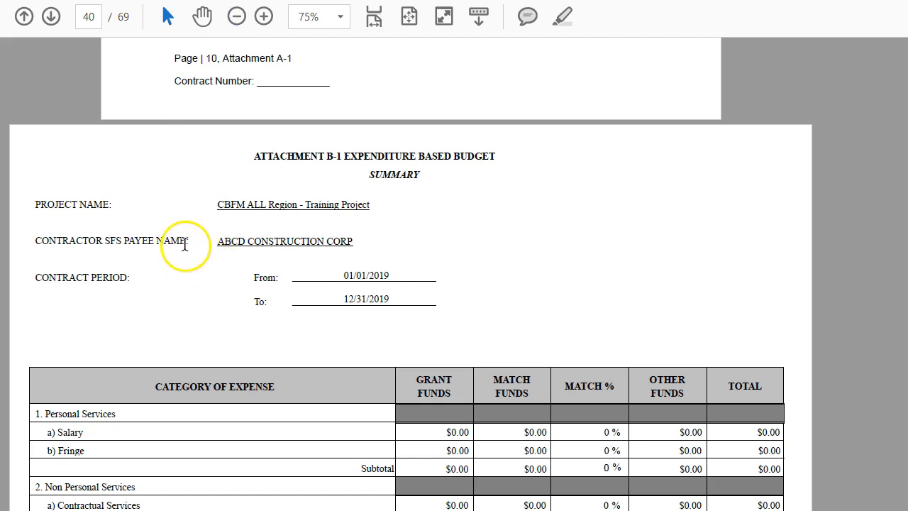
scroll(247, 292, "down", 6)
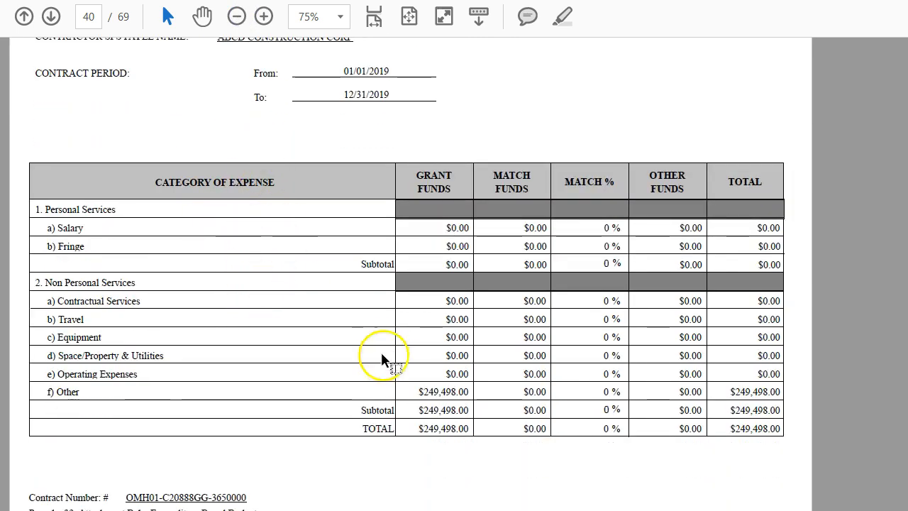
left_click(420, 396)
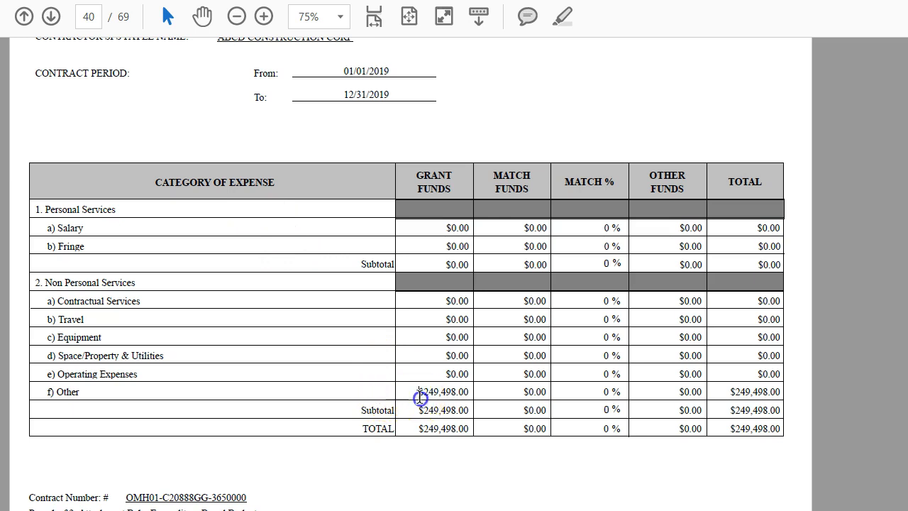
left_click_drag(420, 397, 491, 396)
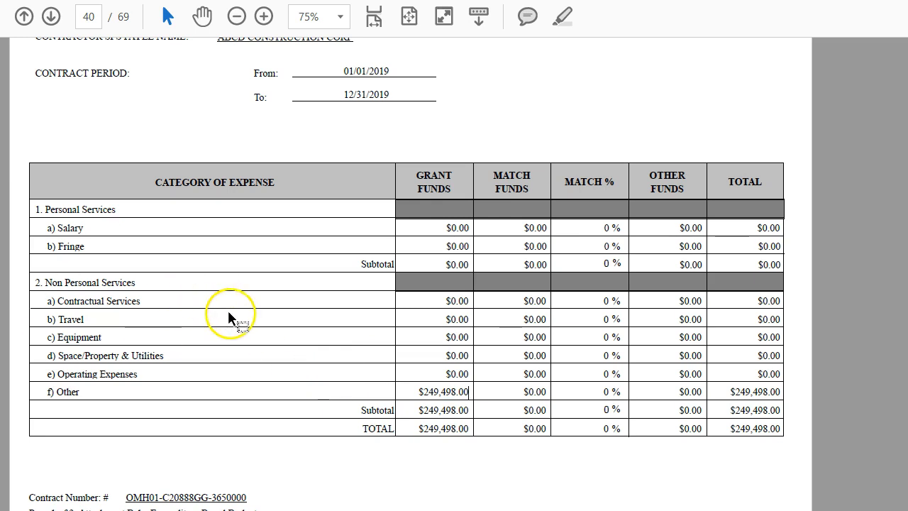
Step: Examine the budget's Other - Type/Description table and highlight the entry "See attached CFR for budget details"
scroll(228, 312, "down", 6)
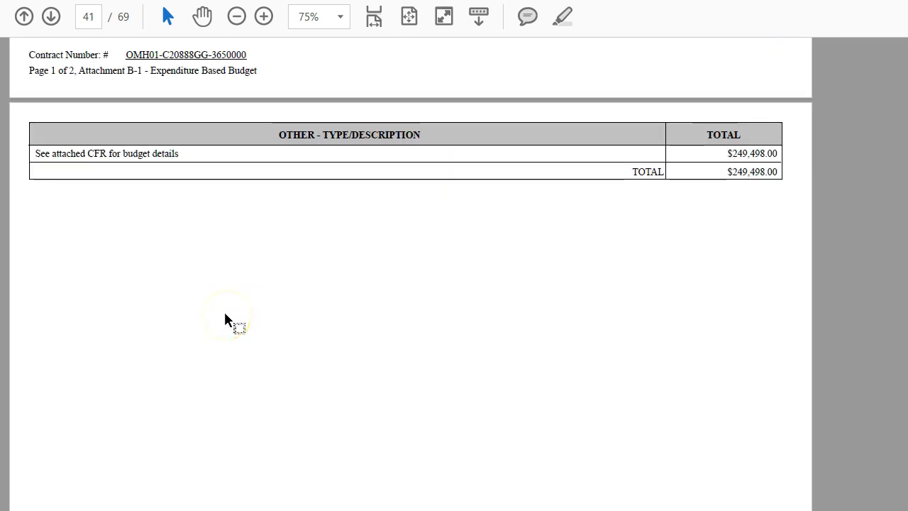
scroll(224, 315, "up", 2)
scroll(225, 315, "down", 1)
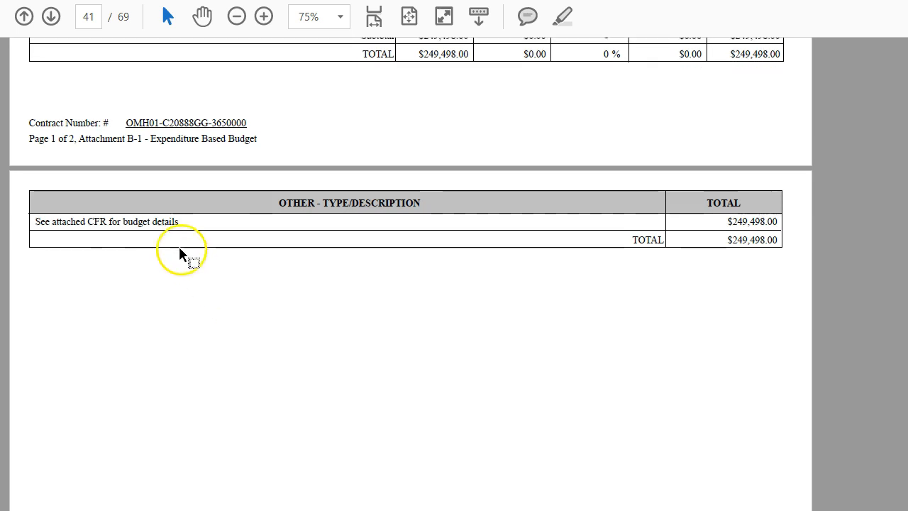
left_click_drag(36, 222, 201, 223)
left_click(271, 316)
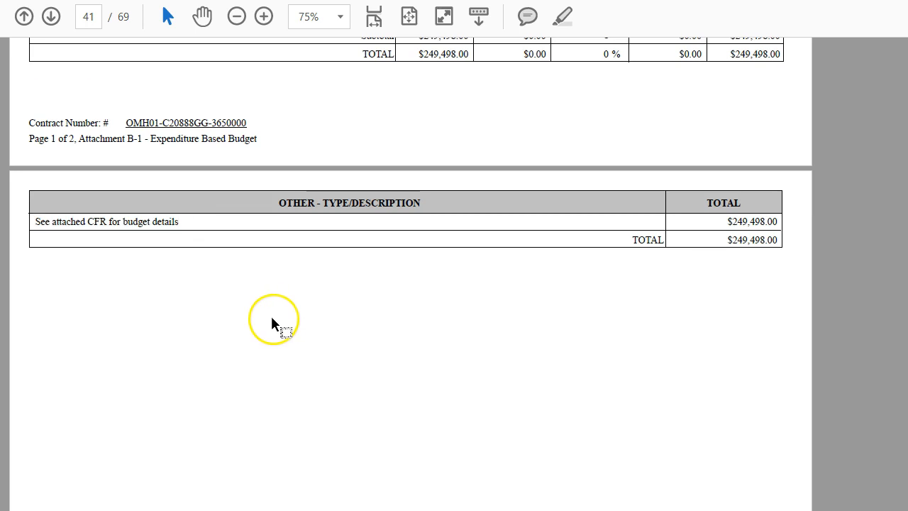
Step: Continue to the Attachment C - Work Plan summary and look at its project summary
scroll(271, 317, "down", 7)
scroll(273, 316, "down", 4)
left_click(273, 317)
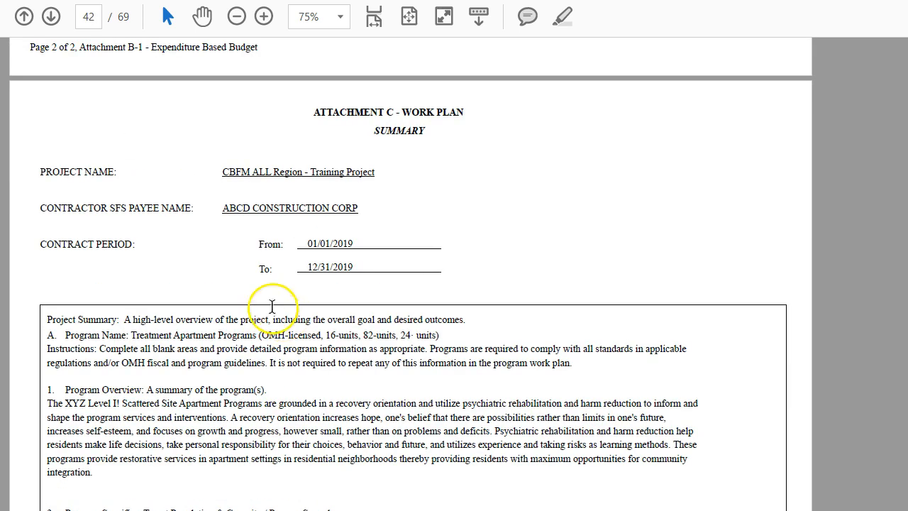
Step: Skim the remaining pages of the Attachment C - Work Plan summary and continue to the Work Plan detail
scroll(275, 327, "down", 5)
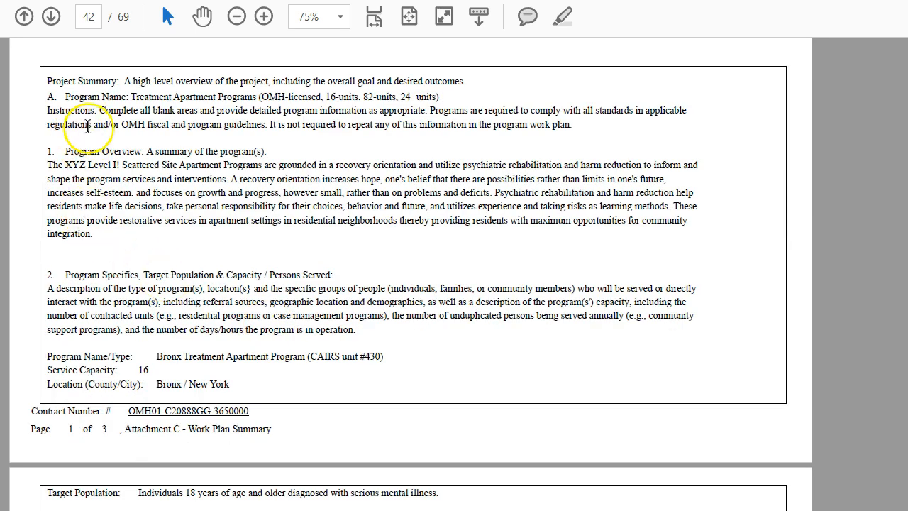
scroll(81, 174, "down", 10)
scroll(157, 222, "down", 20)
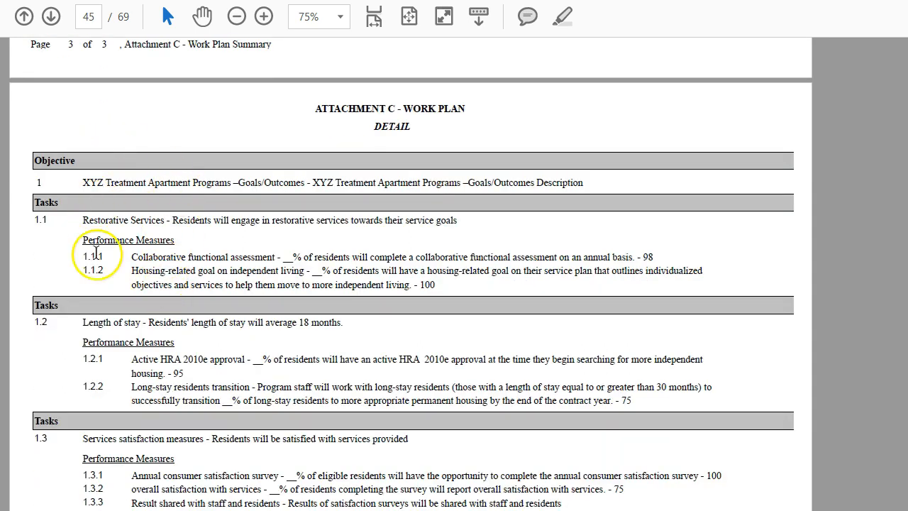
Step: Highlight the objective, the Restorative Services task and its collaborative functional assessment measure in the Work Plan detail
scroll(144, 324, "down", 1)
left_click_drag(83, 149, 514, 156)
left_click(177, 148)
left_click(333, 211)
left_click_drag(83, 185, 434, 190)
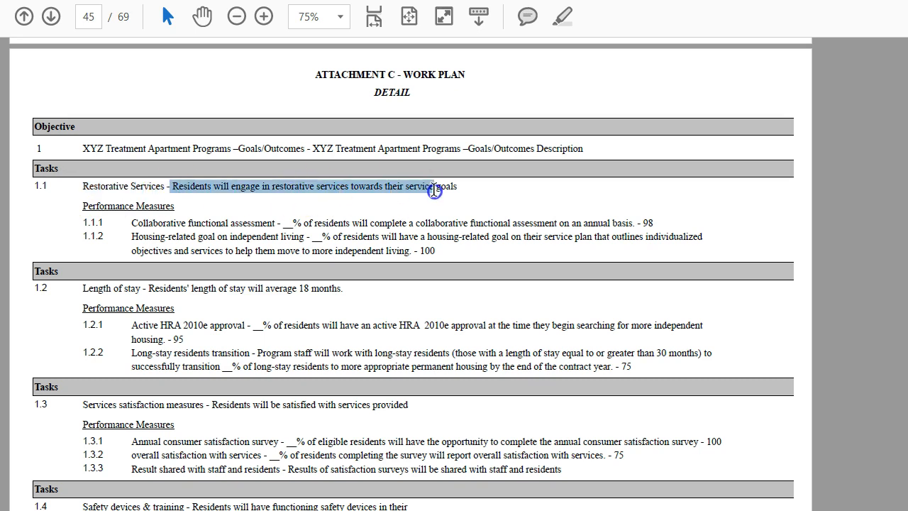
left_click(232, 228)
left_click_drag(133, 223, 572, 222)
left_click(53, 266)
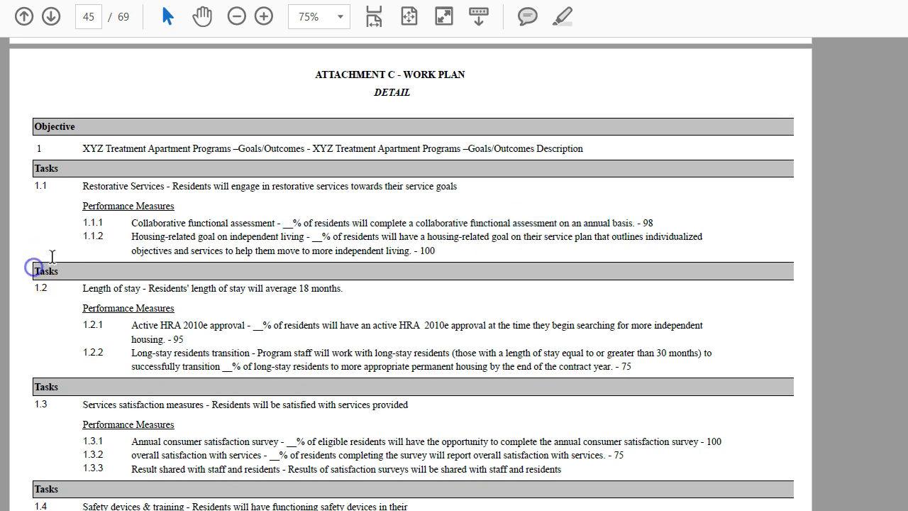
Step: Look through the remaining tasks and performance measures in the Work Plan detail
scroll(145, 249, "down", 4)
scroll(167, 254, "down", 1)
scroll(179, 261, "down", 14)
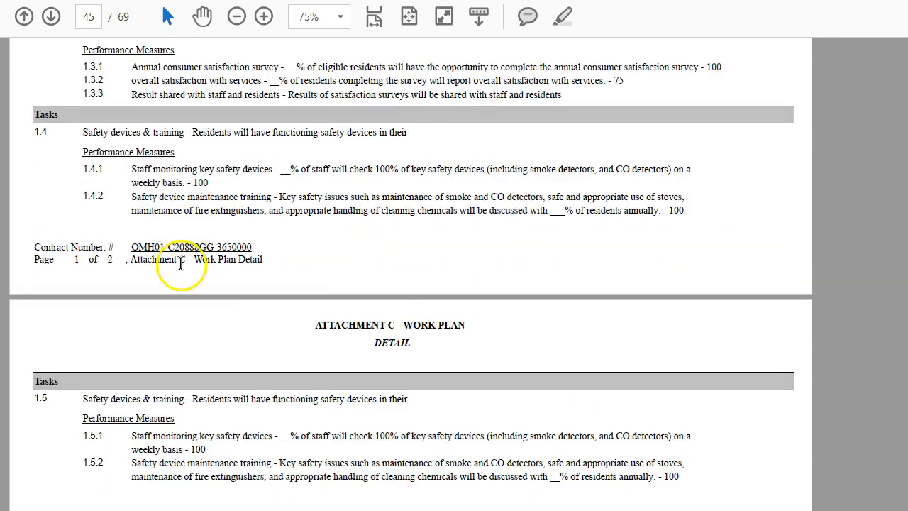
Step: Examine Attachment D's scheduled advance payments and the interim and final reimbursement claims tables
scroll(178, 261, "down", 12)
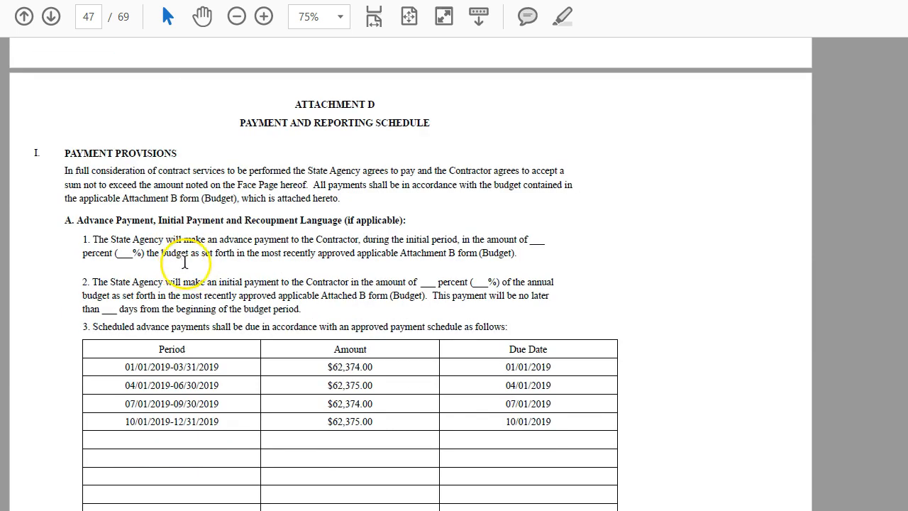
left_click(264, 16)
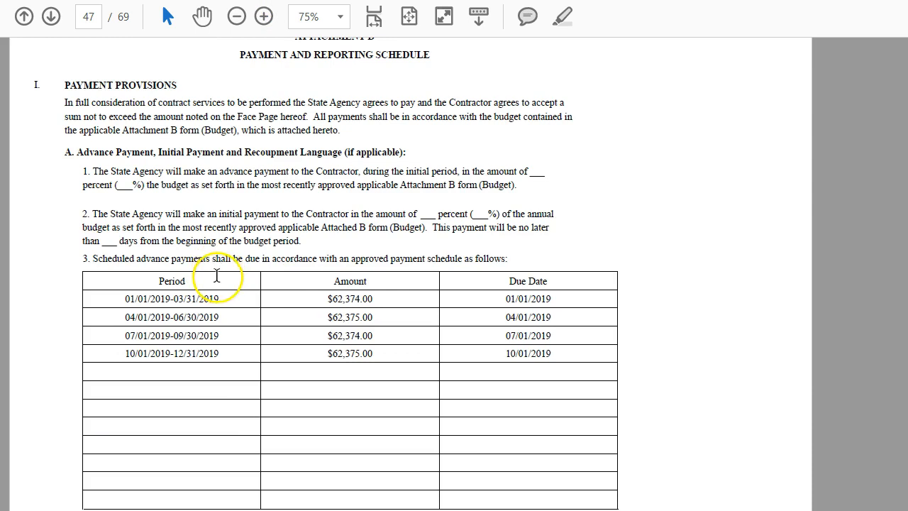
scroll(212, 281, "down", 10)
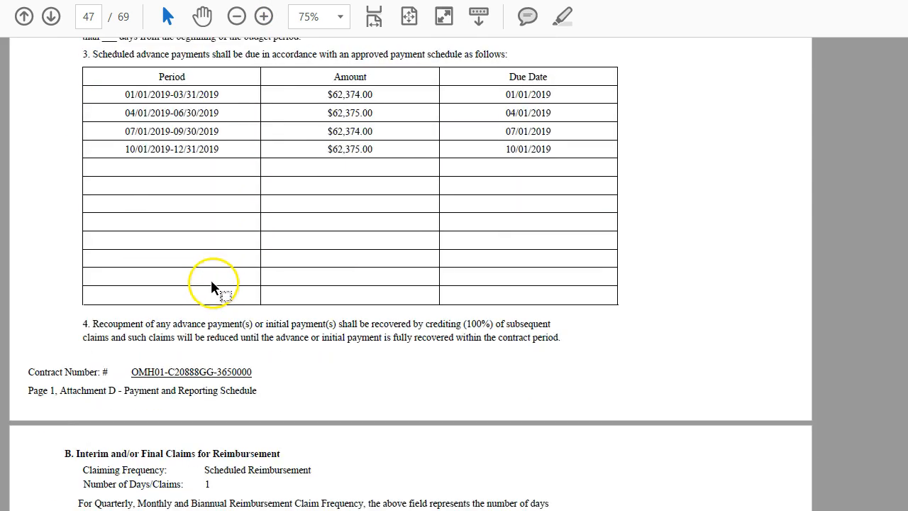
scroll(212, 279, "down", 10)
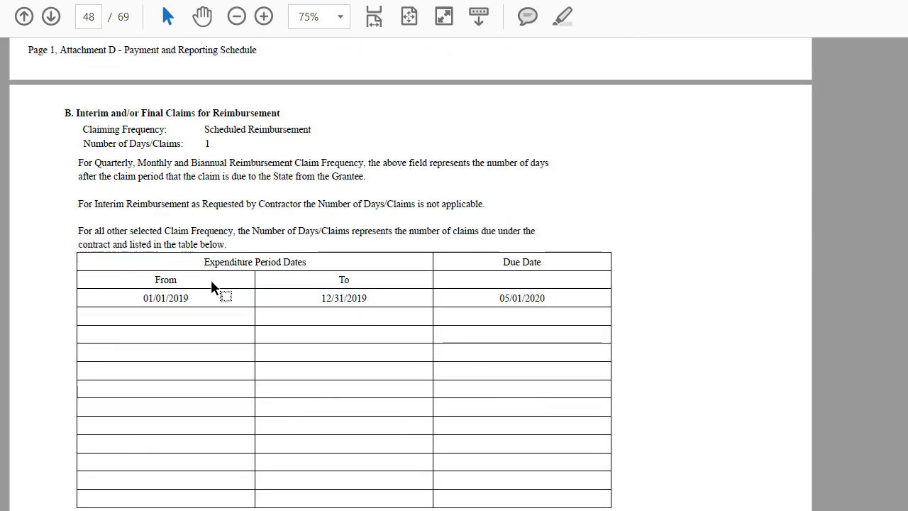
Step: Check the Expenditure-Based Reports selections in Attachment D and look over the Attachment B-4 Net Deficit Budget
scroll(212, 280, "down", 8)
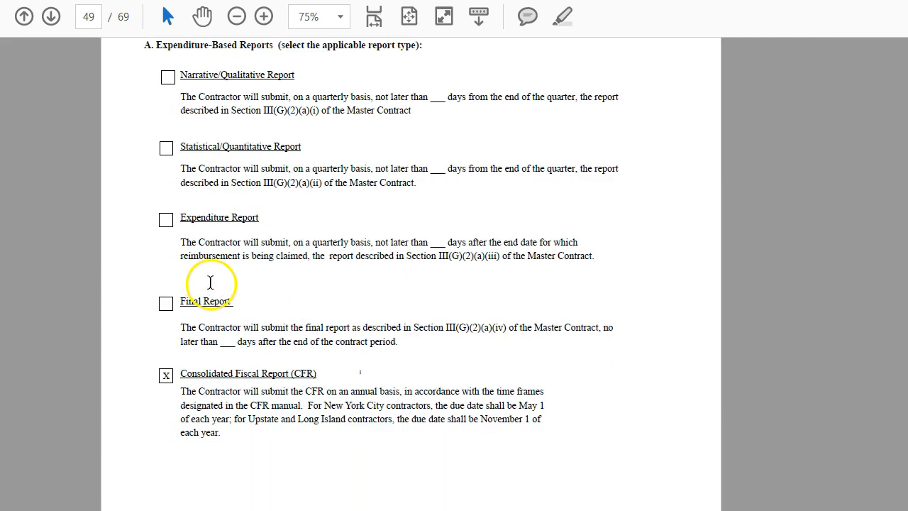
scroll(216, 278, "down", 3)
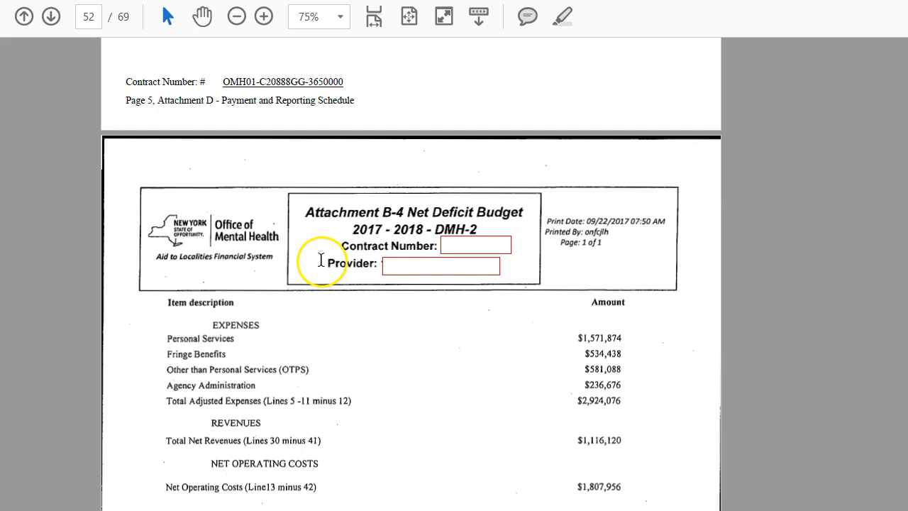
scroll(326, 258, "down", 13)
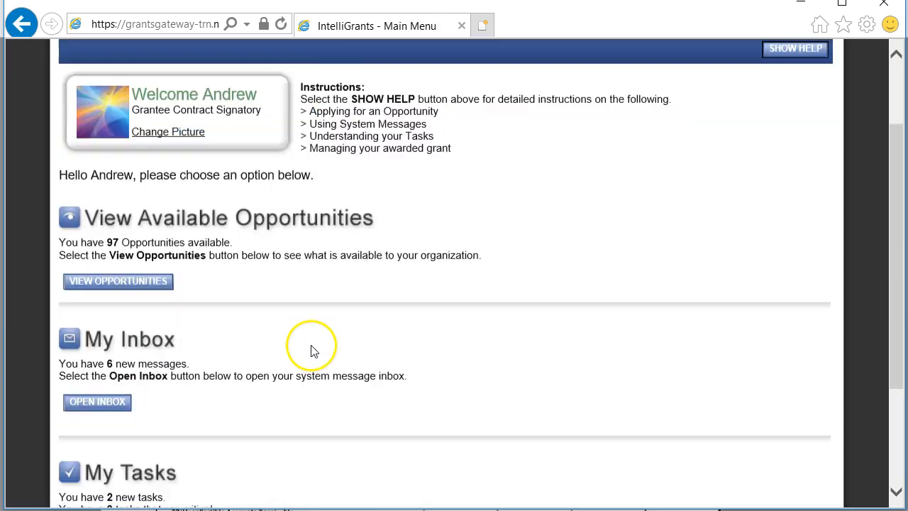
Step: Open My Tasks on the Grants Gateway home page and highlight the "Grantee Contract Signature Required" status
scroll(310, 349, "up", 3)
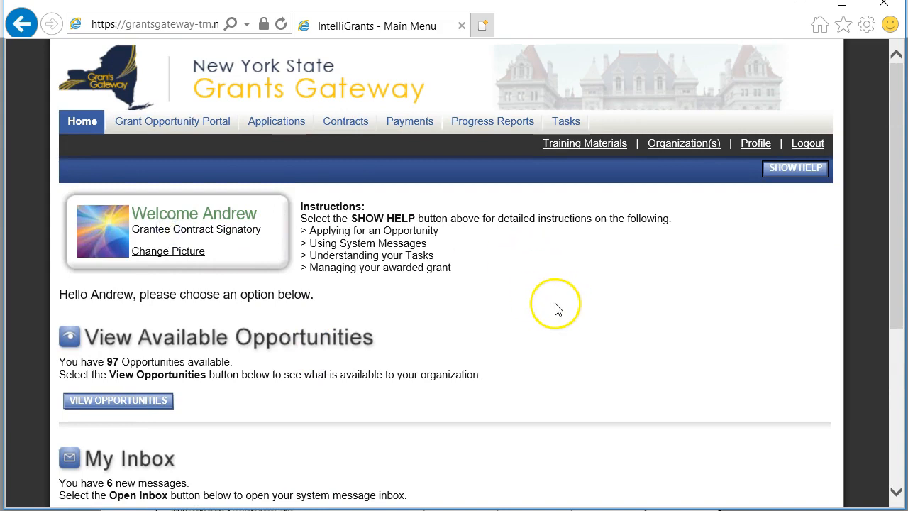
scroll(371, 405, "down", 4)
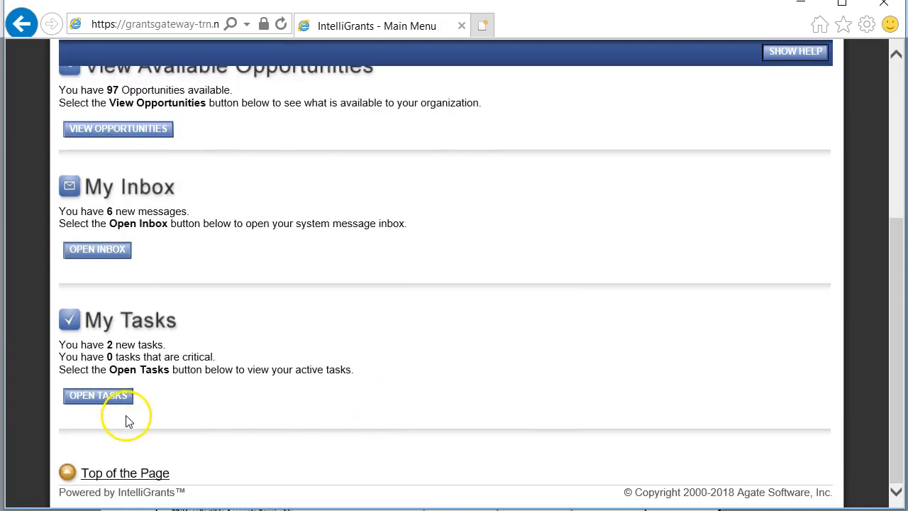
left_click(98, 395)
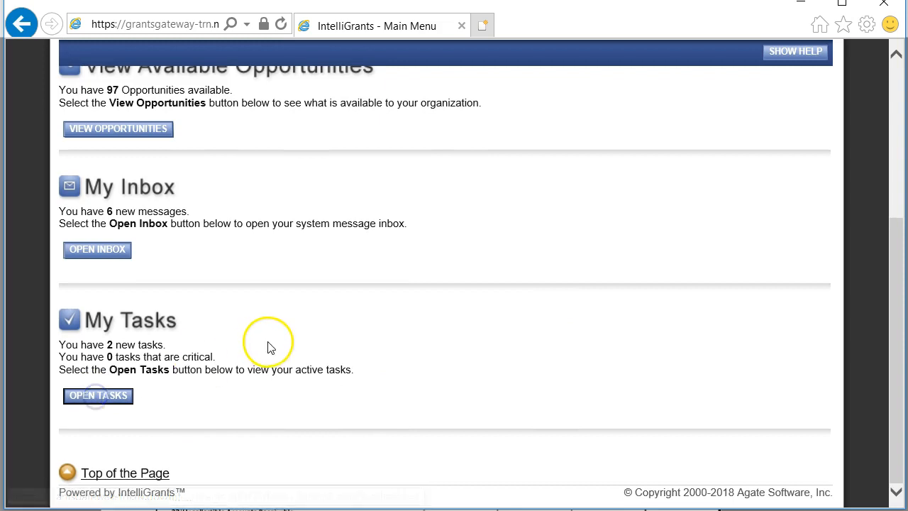
scroll(269, 358, "down", 3)
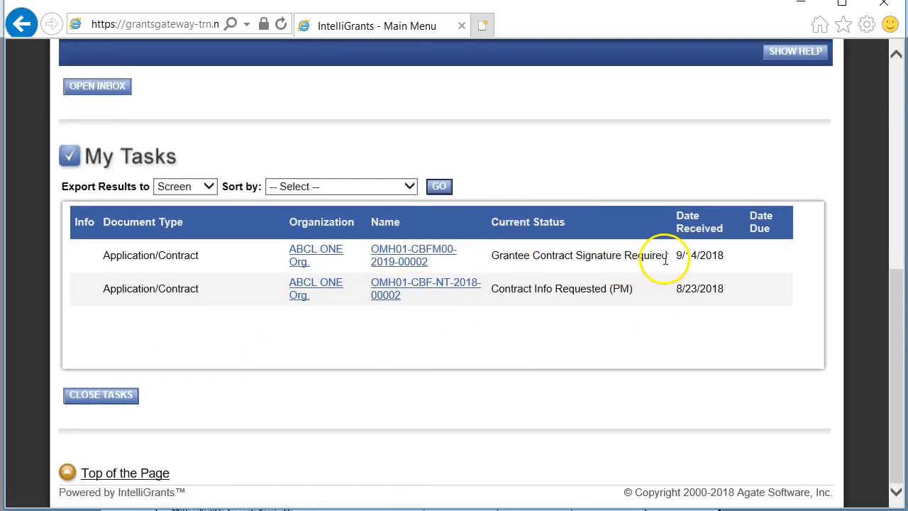
left_click_drag(667, 257, 587, 260)
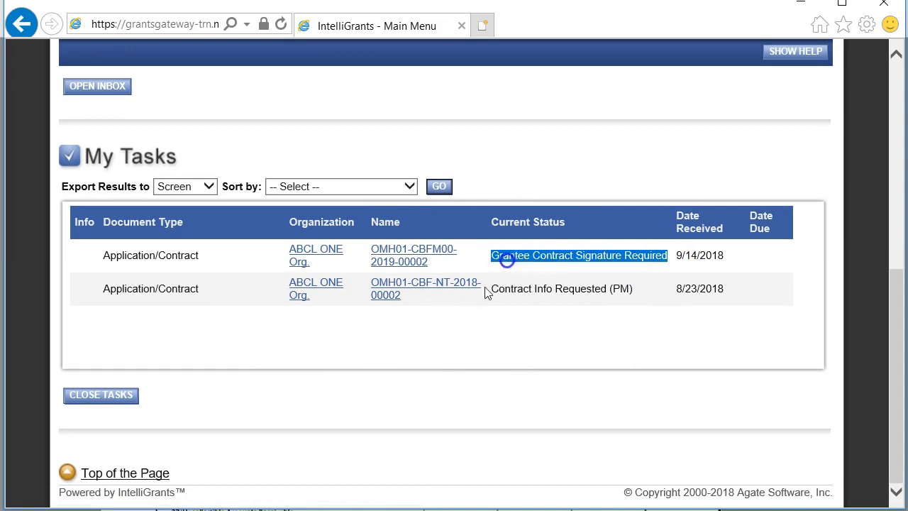
left_click(383, 345)
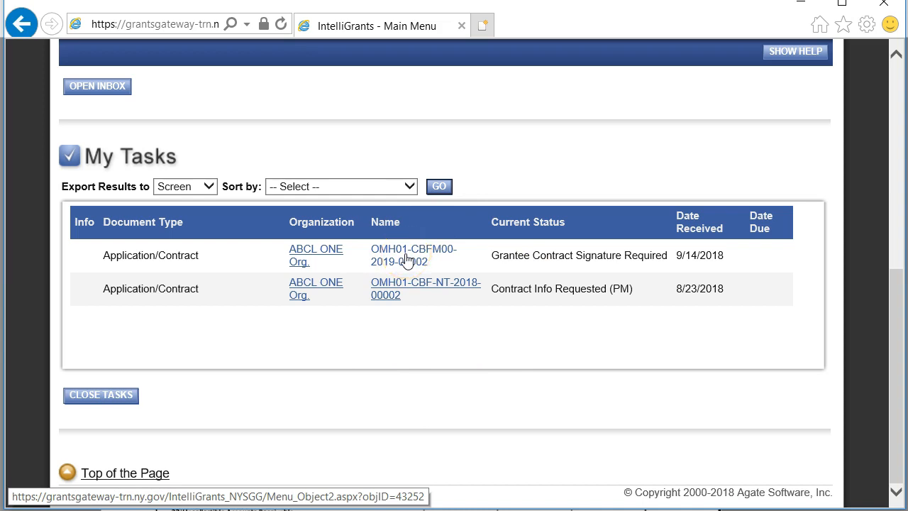
left_click(426, 365)
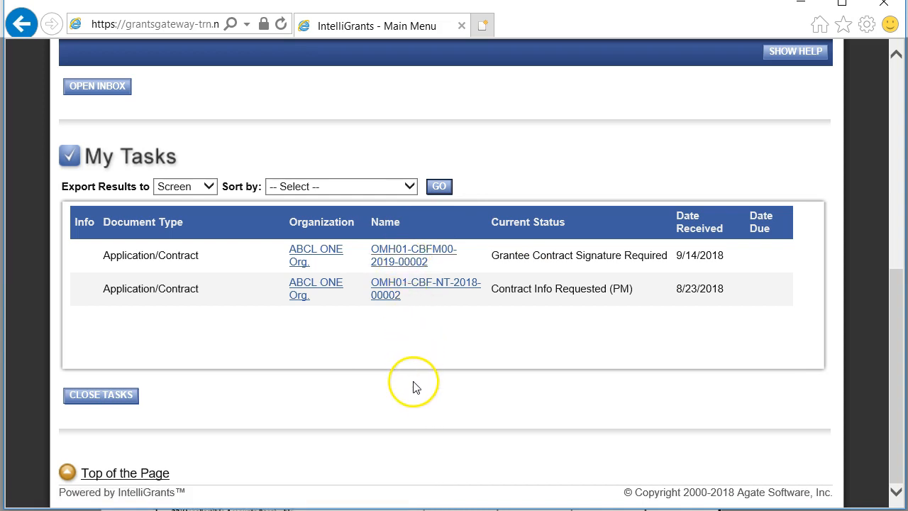
Step: Search Contracts for contract number 20888
scroll(416, 386, "up", 7)
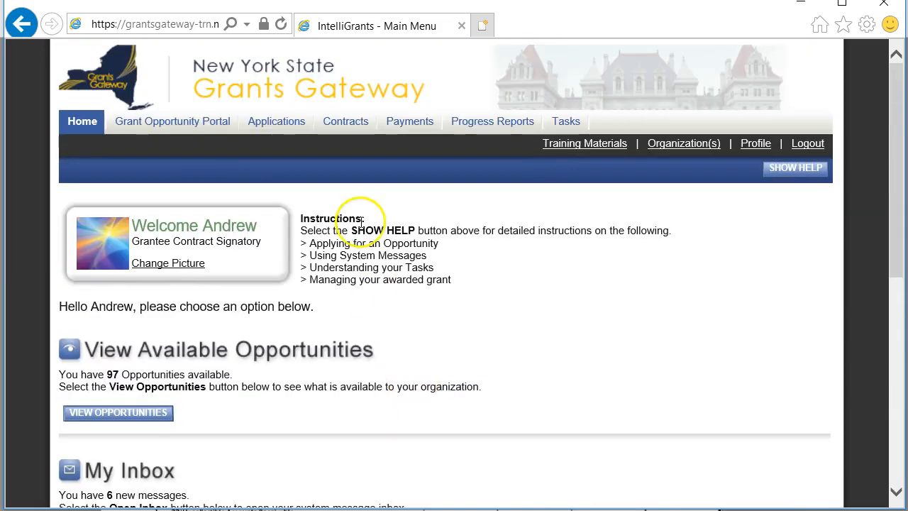
left_click(346, 126)
scroll(387, 248, "down", 3)
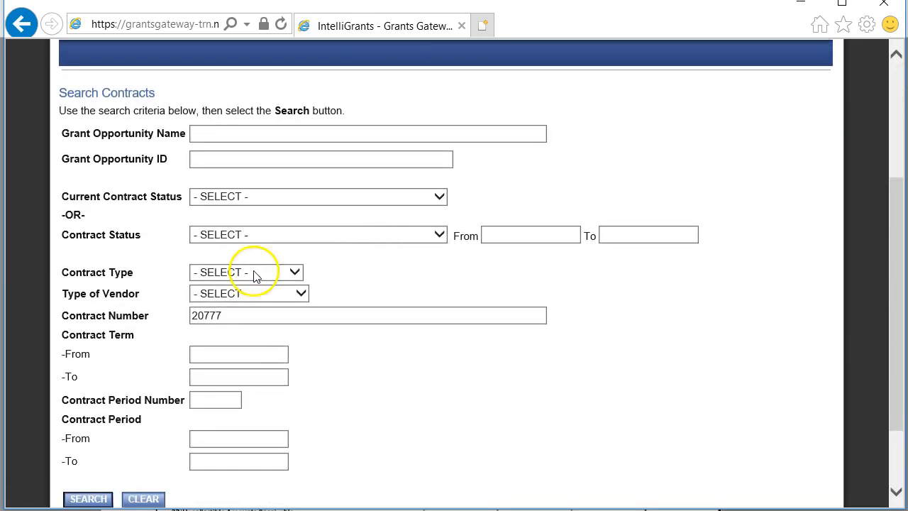
left_click(258, 319)
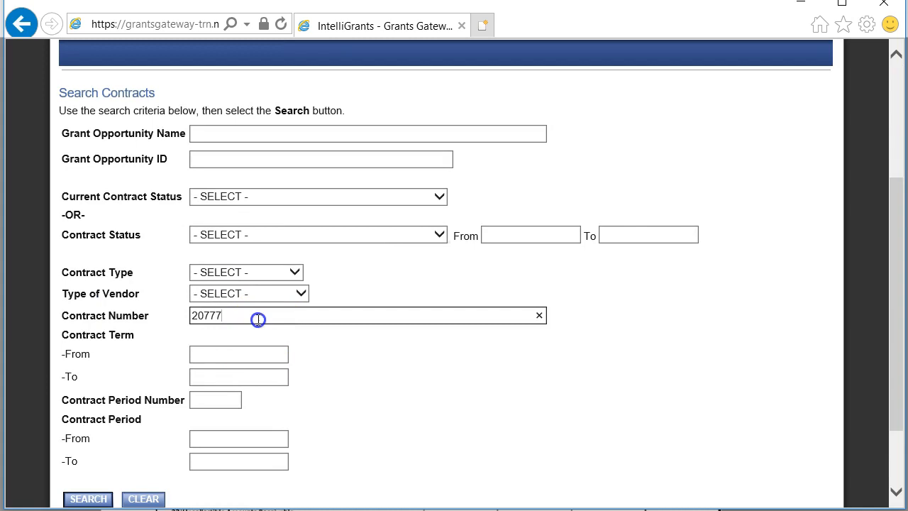
left_click(345, 125)
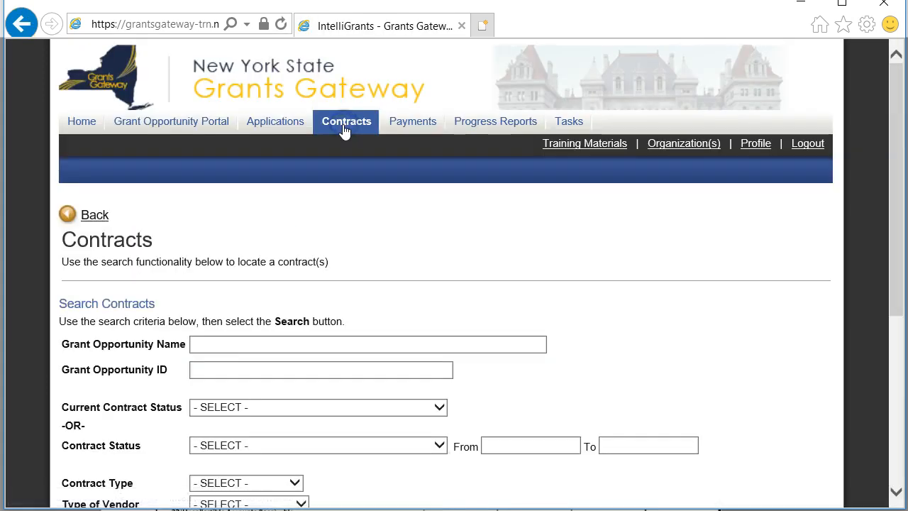
scroll(290, 304, "down", 3)
left_click(248, 385)
key("ctrl+a")
type("20")
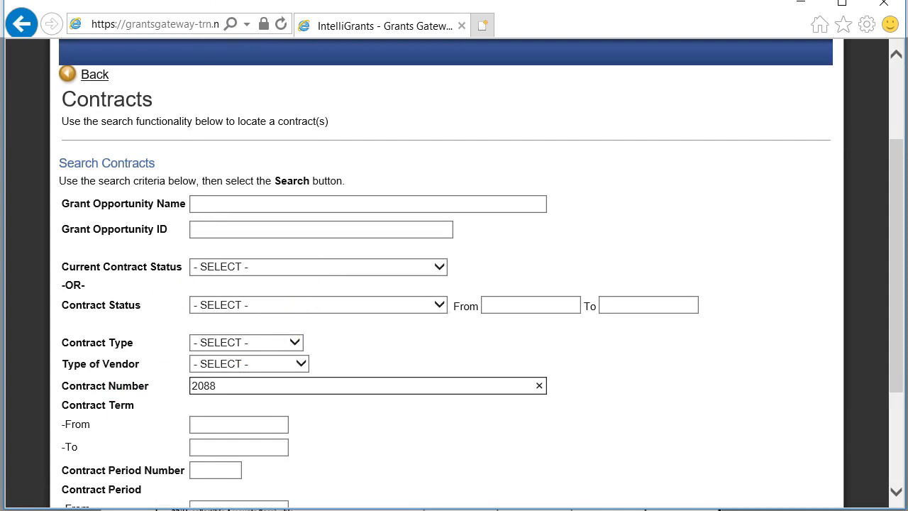
scroll(244, 178, "down", 3)
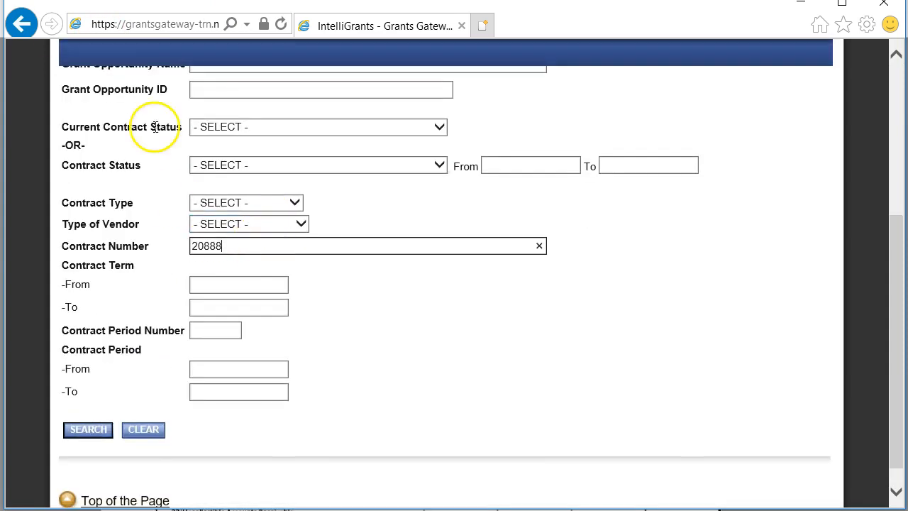
left_click(101, 430)
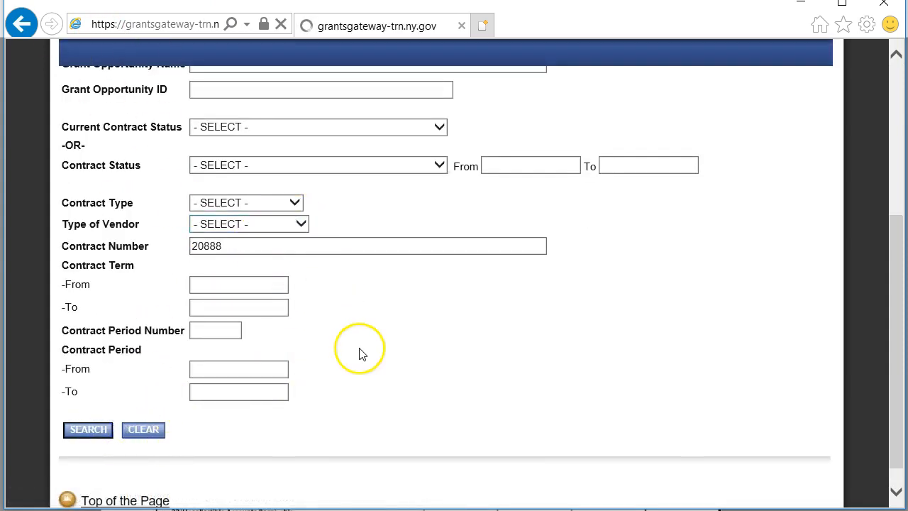
Step: Examine the contract search results and highlight the contract's status
scroll(319, 320, "down", 6)
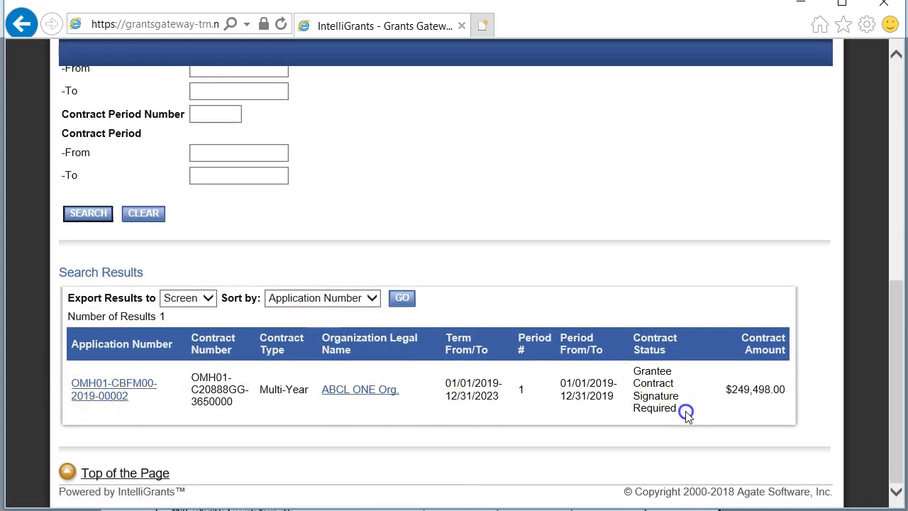
left_click_drag(686, 415, 651, 376)
left_click(651, 379)
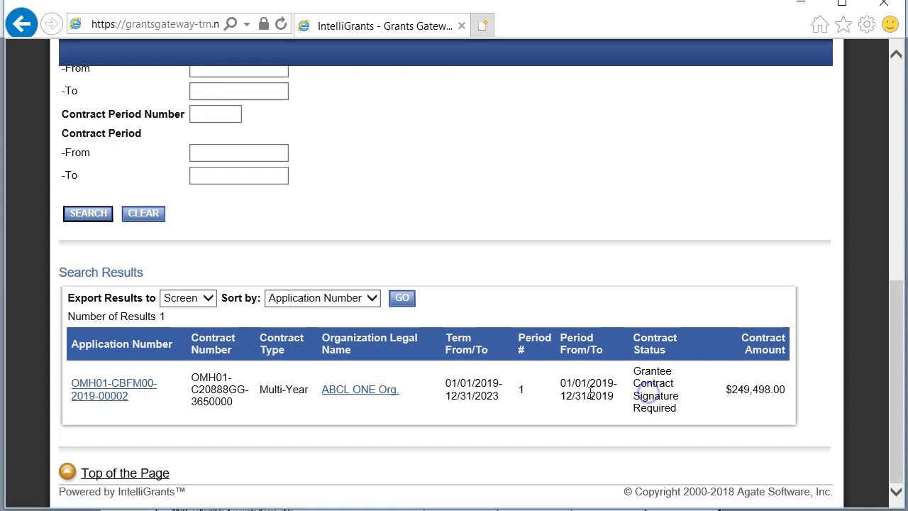
scroll(374, 338, "up", 4)
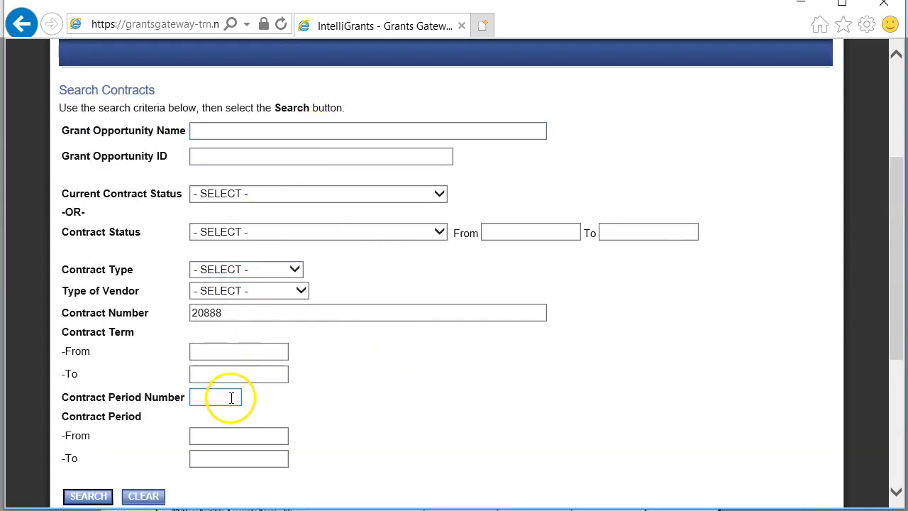
scroll(198, 354, "down", 1)
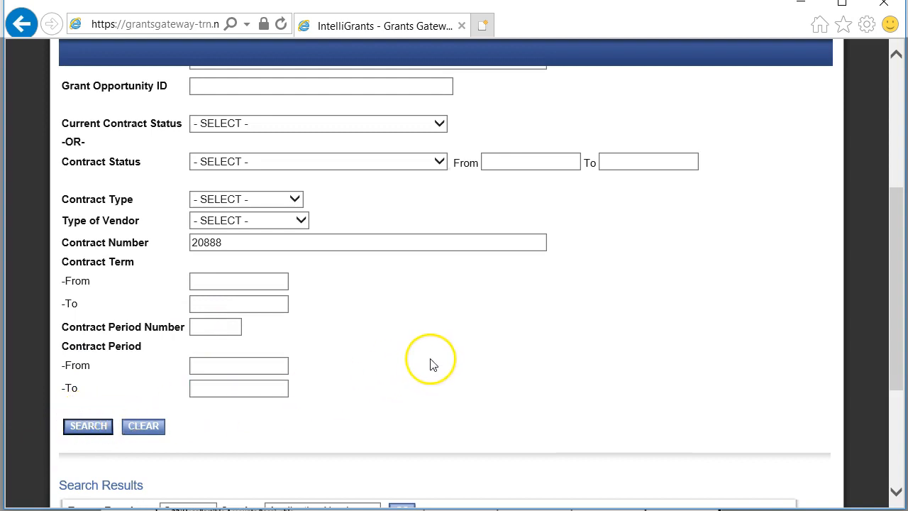
scroll(418, 366, "down", 3)
left_click(114, 397)
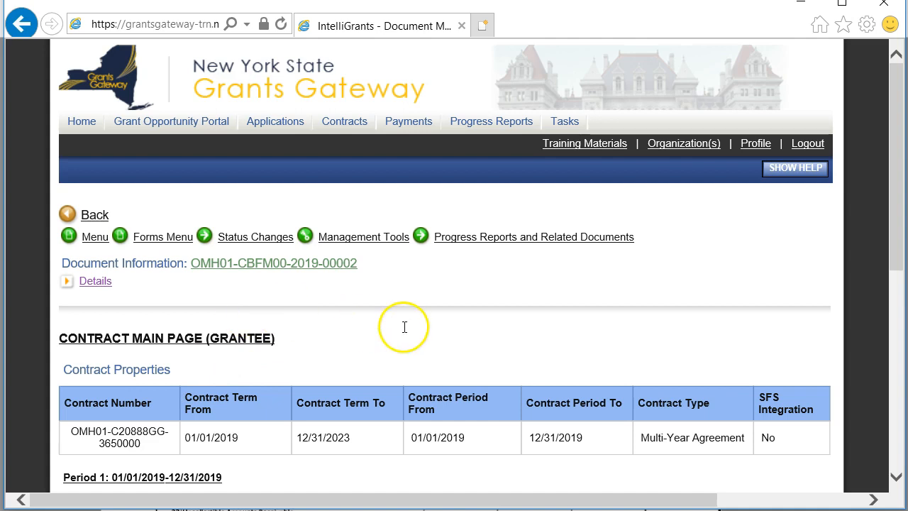
Step: Go to the contract's Forms Menu and open its Contract Versions page
scroll(397, 328, "down", 1)
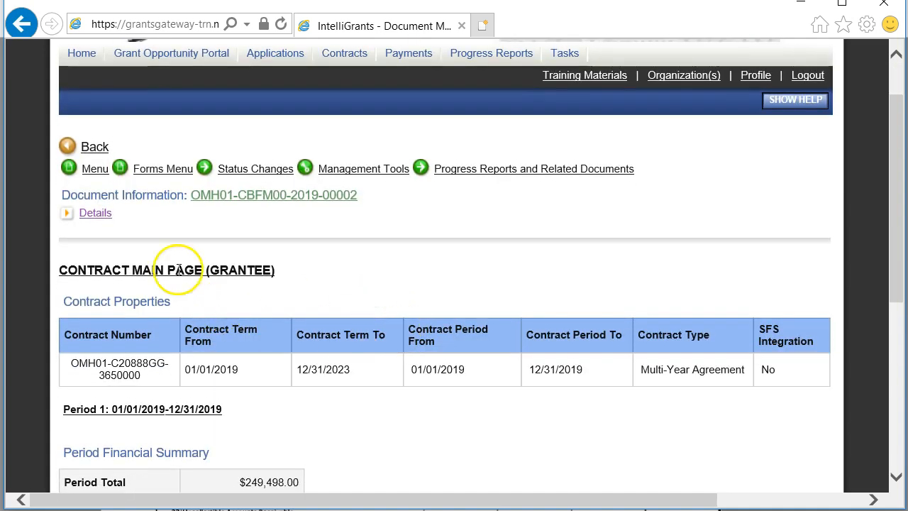
left_click(141, 171)
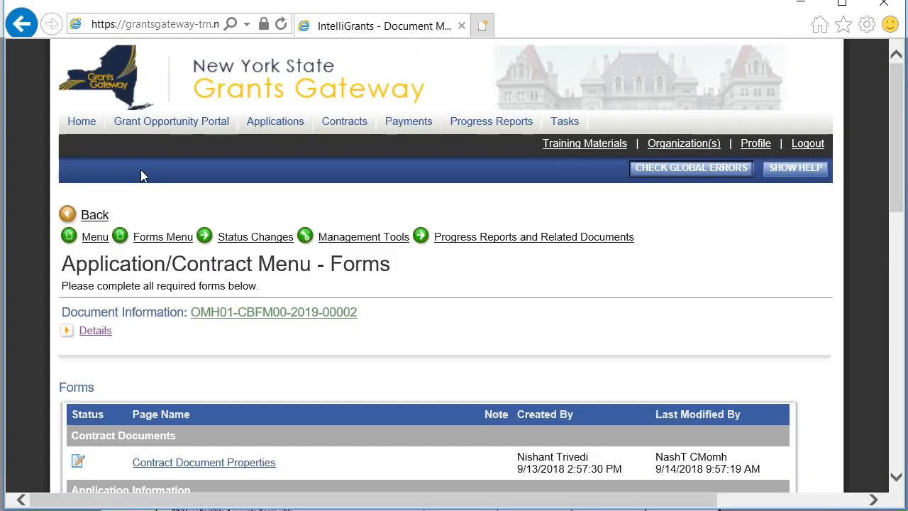
scroll(357, 346, "down", 2)
scroll(357, 346, "down", 10)
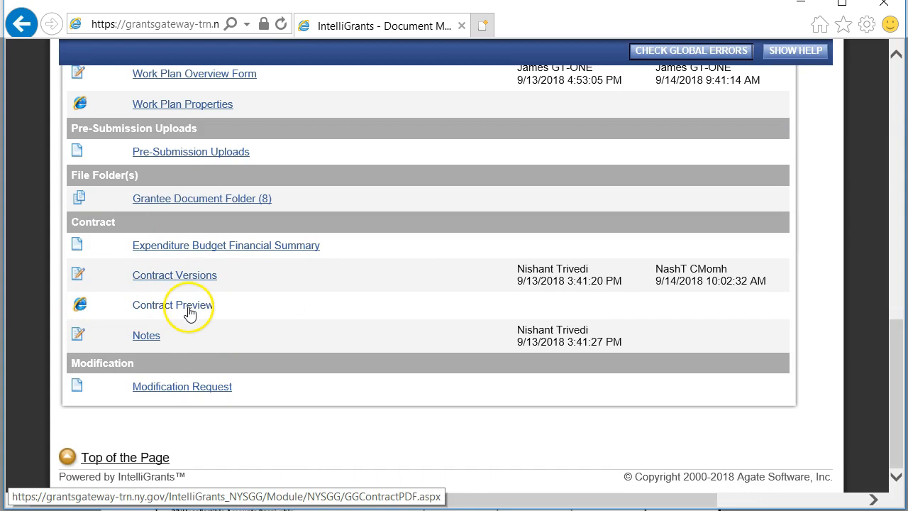
left_click(165, 282)
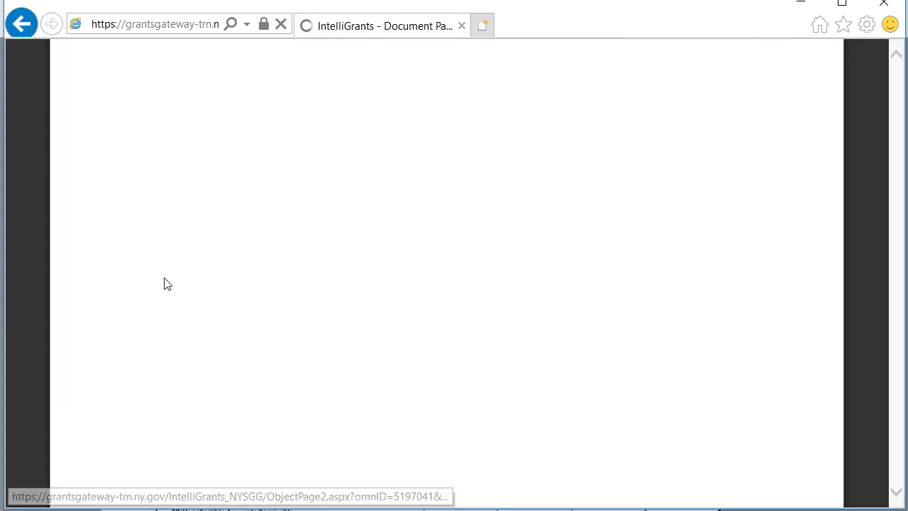
Step: Apply the Grantee Contract Signature Complete status to the contract and agree to the signing certification
scroll(520, 297, "down", 3)
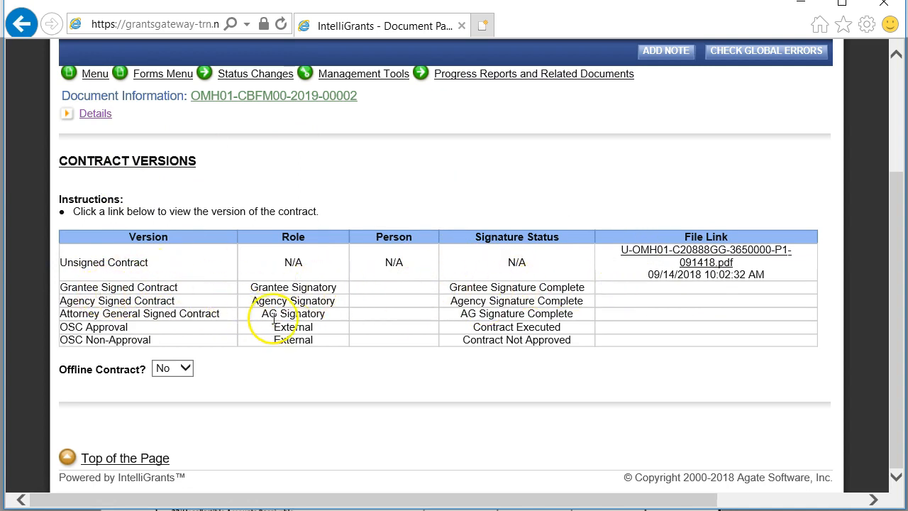
scroll(278, 323, "up", 5)
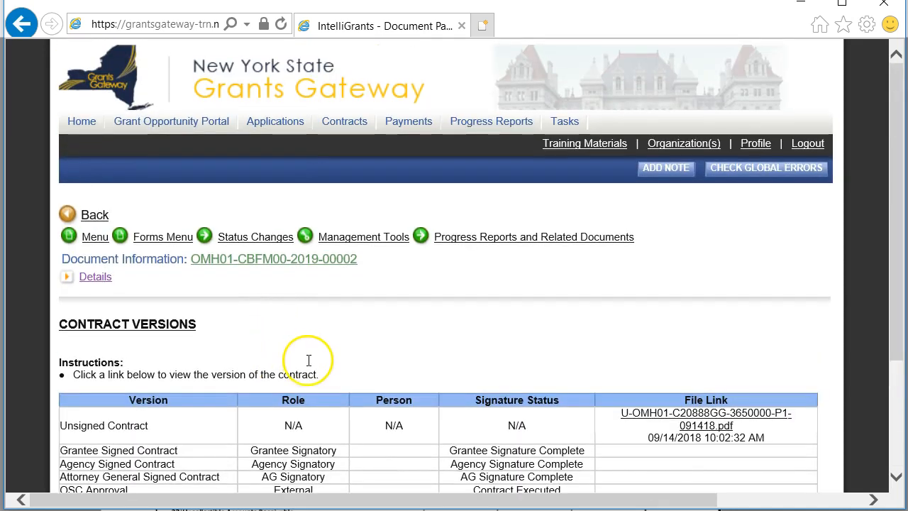
mouse_move(253, 245)
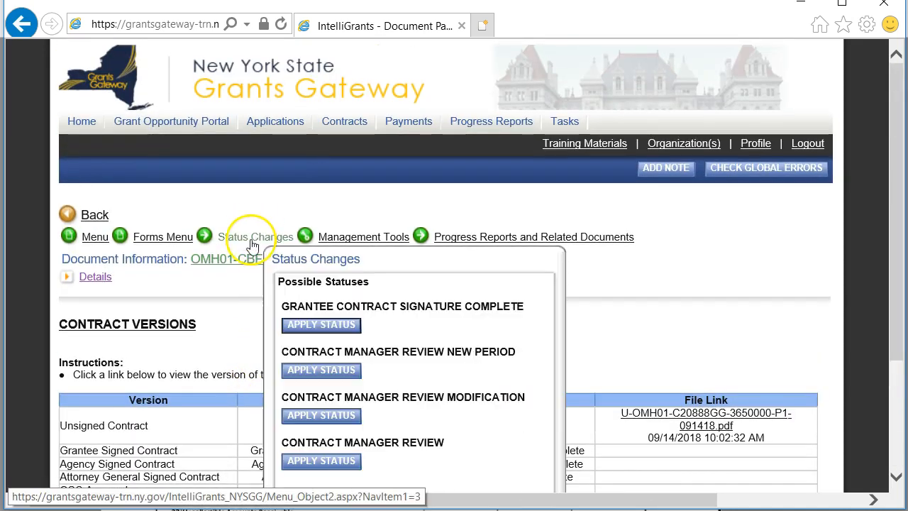
left_click(333, 327)
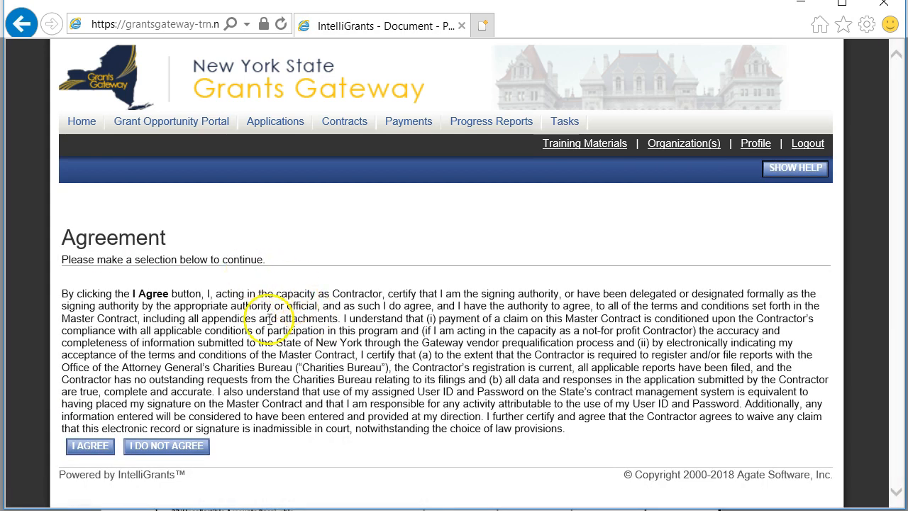
left_click(88, 446)
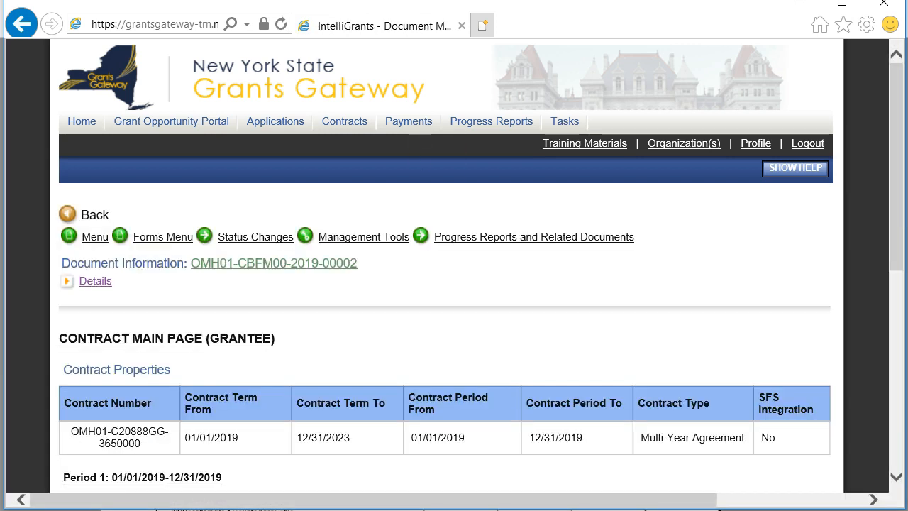
Step: Expand the contract's document details and check its current status
left_click(95, 281)
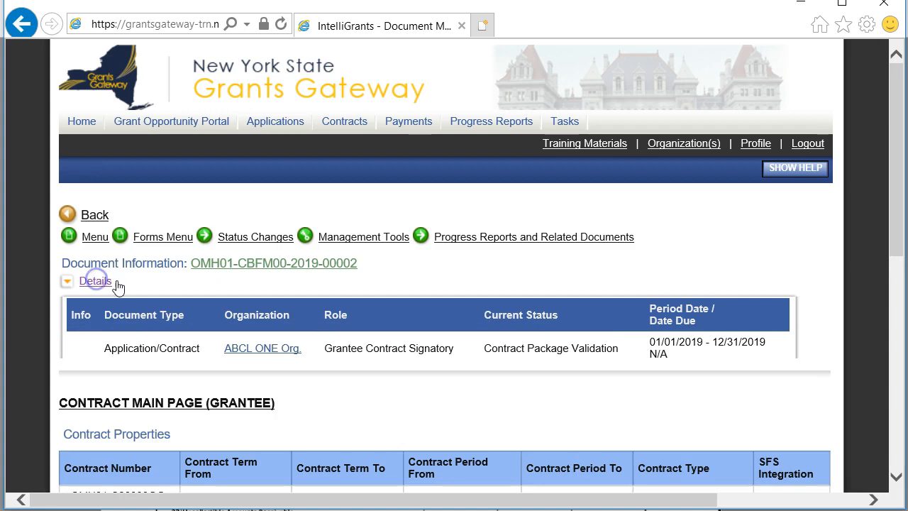
scroll(496, 290, "down", 2)
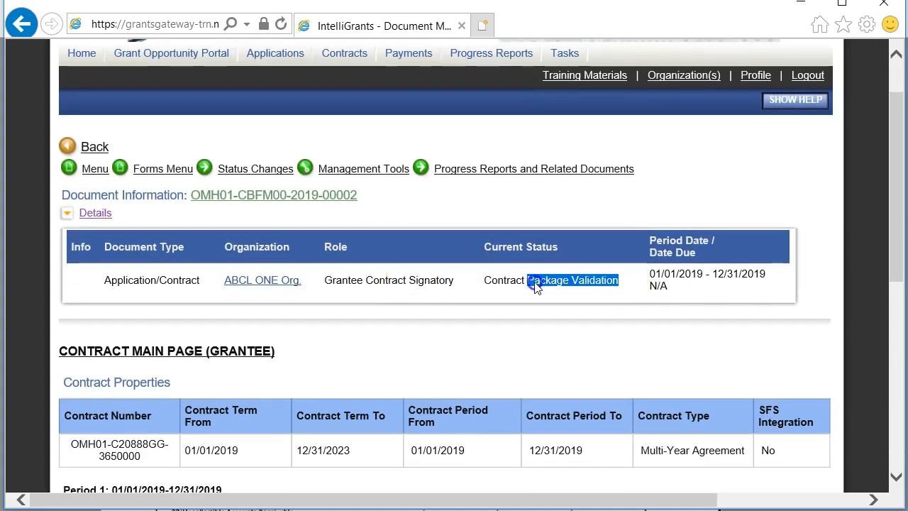
left_click(511, 309)
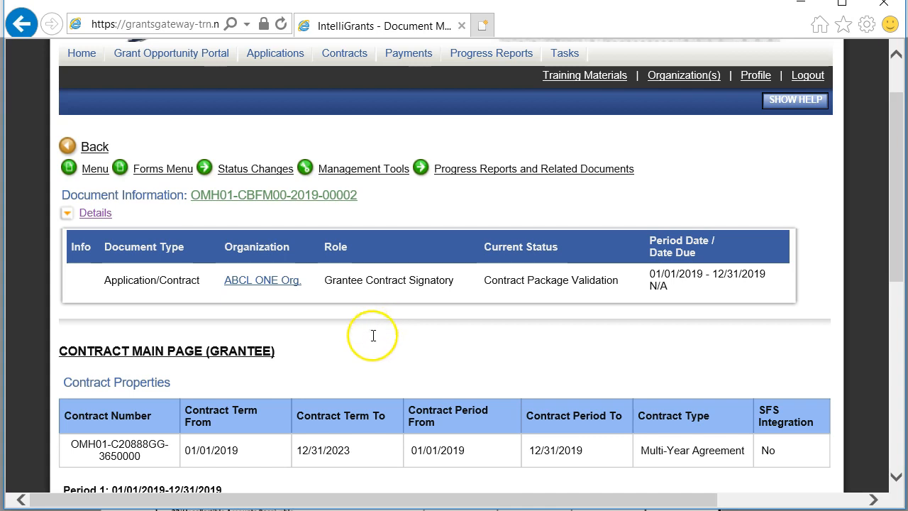
Step: Return to the contract's Forms Menu and open the Contract Versions page to view the signed version entries
left_click(163, 175)
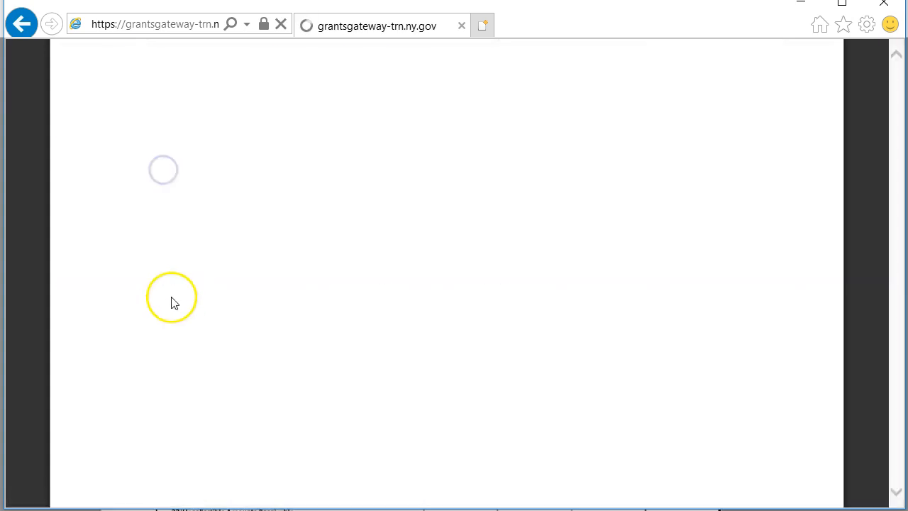
scroll(358, 339, "down", 5)
scroll(355, 339, "down", 5)
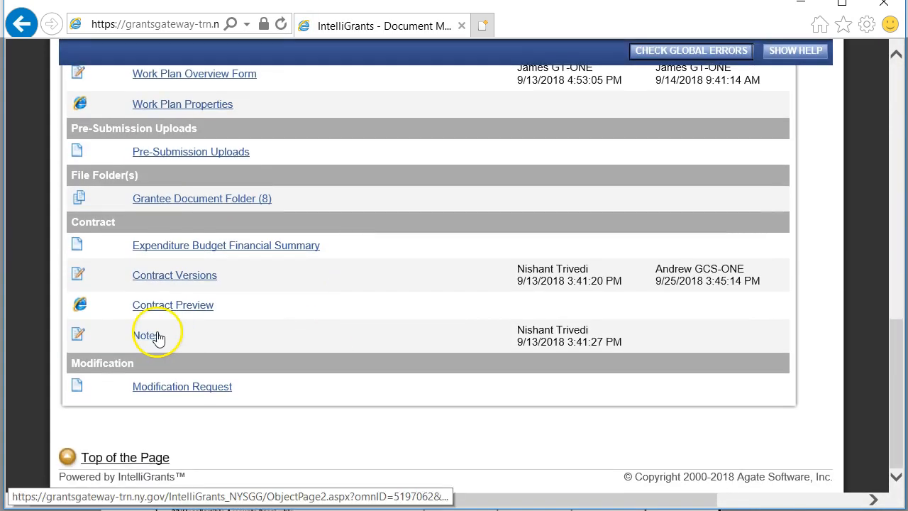
left_click(169, 279)
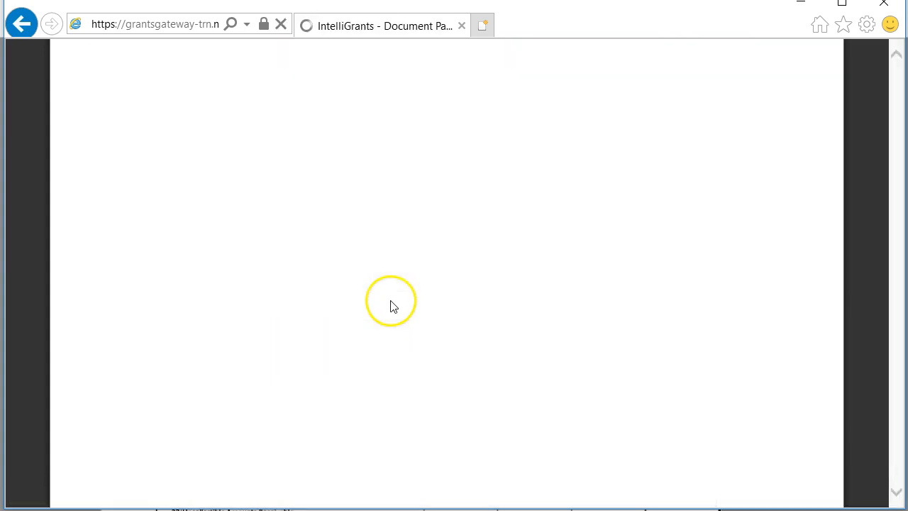
scroll(387, 300, "down", 3)
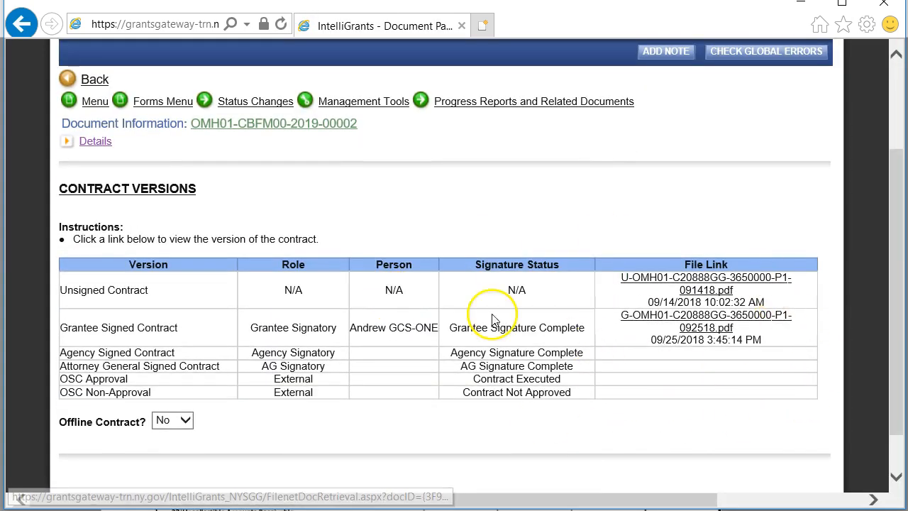
Step: Open the Grantee Signed Contract PDF from its file link and examine the master contract's face pages
left_click(648, 319)
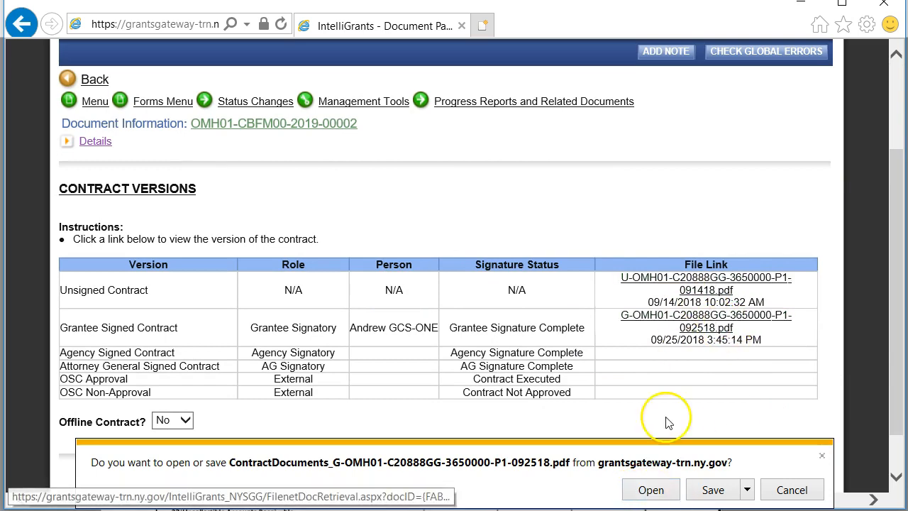
left_click(651, 491)
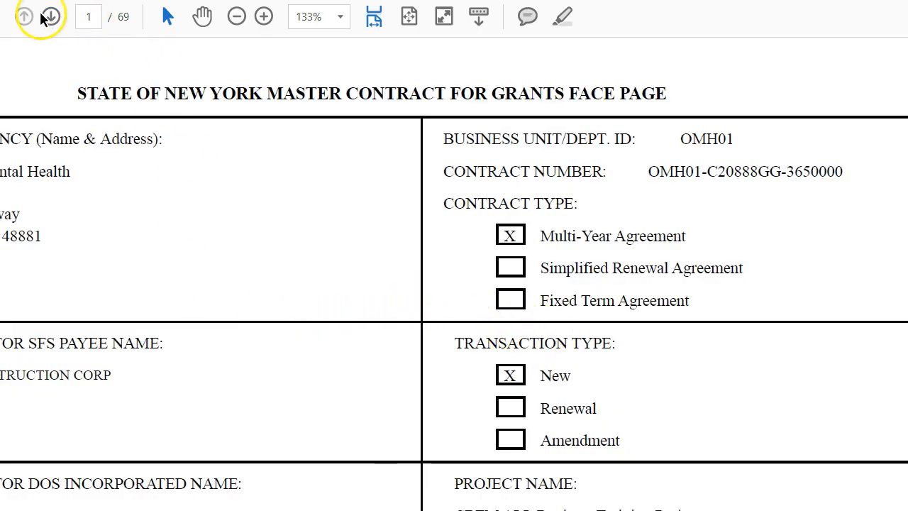
left_click(236, 16)
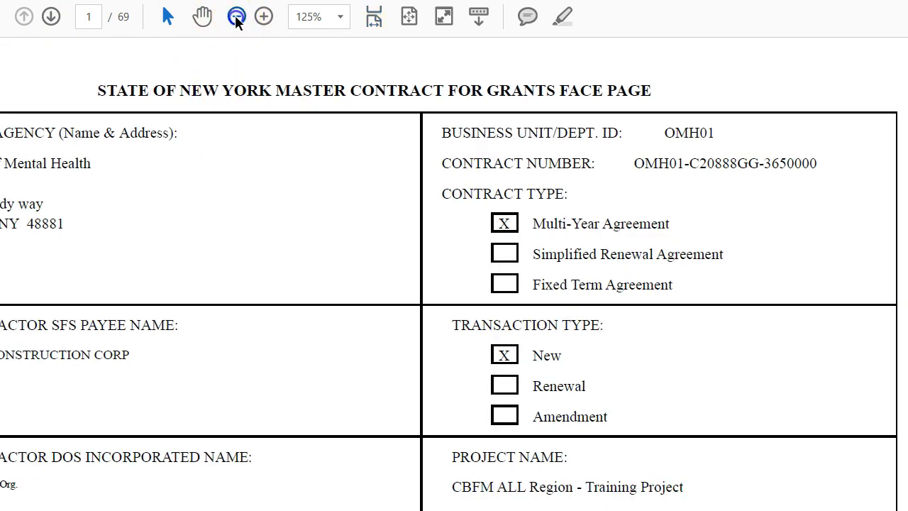
left_click(236, 16)
scroll(264, 381, "down", 5)
scroll(265, 381, "down", 20)
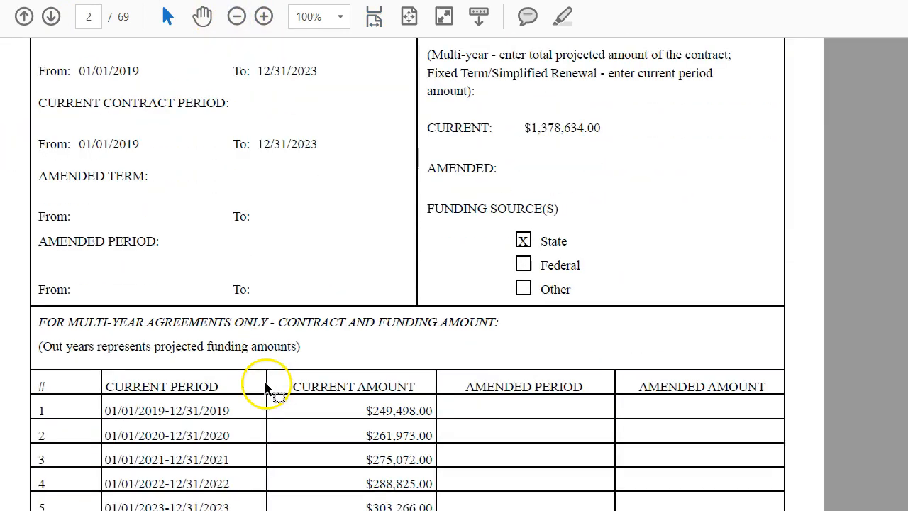
scroll(262, 388, "down", 15)
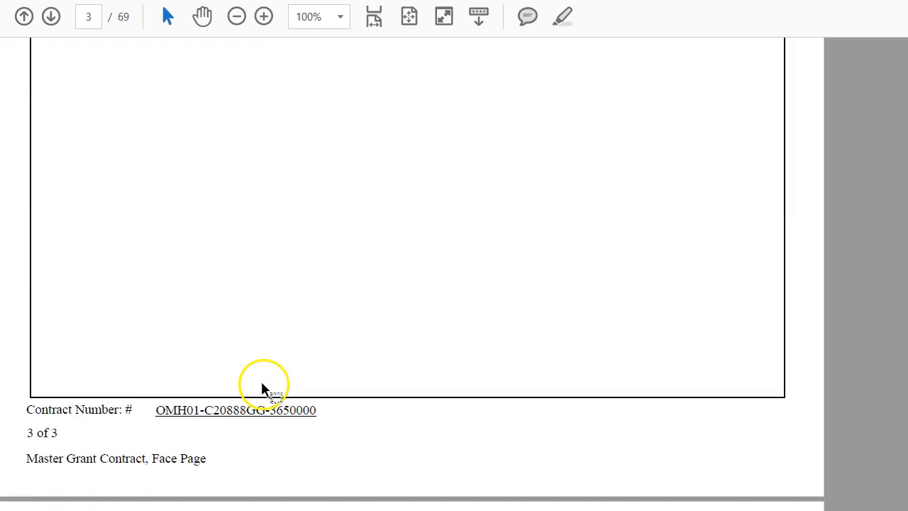
scroll(260, 389, "down", 4)
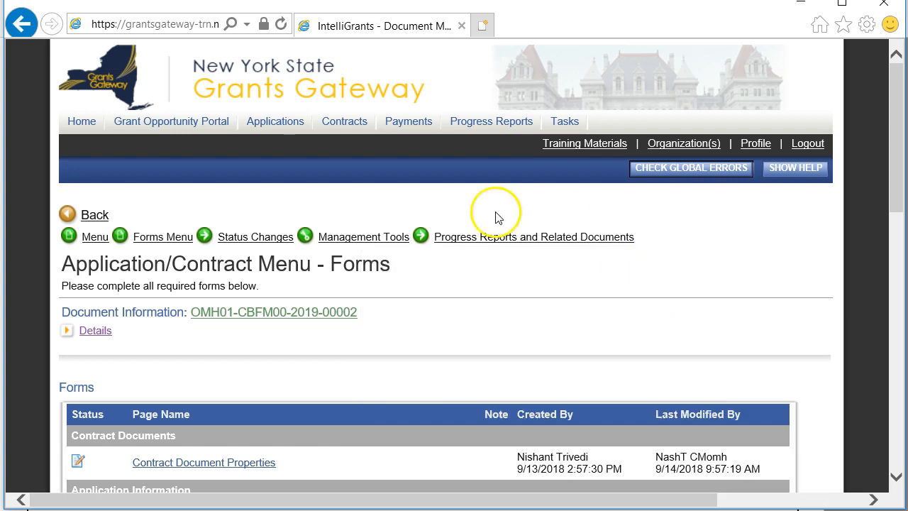
Step: Go back to the contract's main page and open the Period Schedule Report
scroll(324, 237, "down", 2)
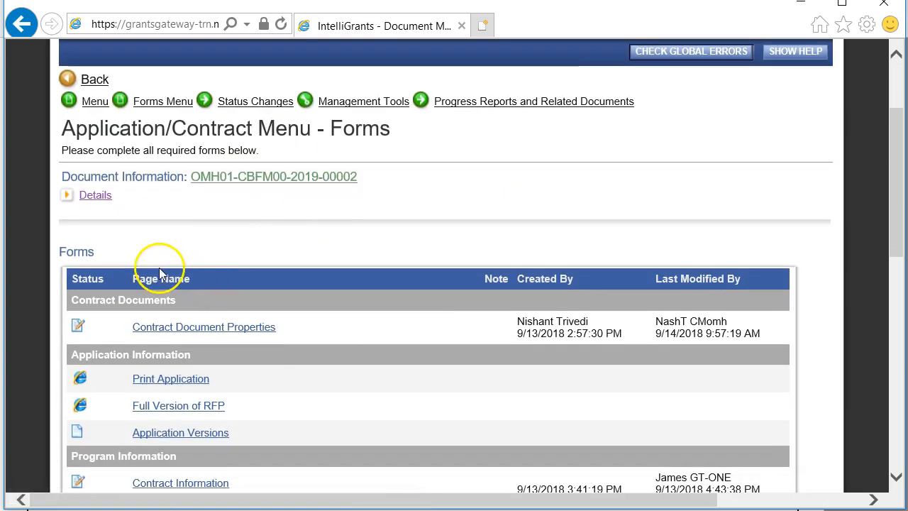
left_click(92, 107)
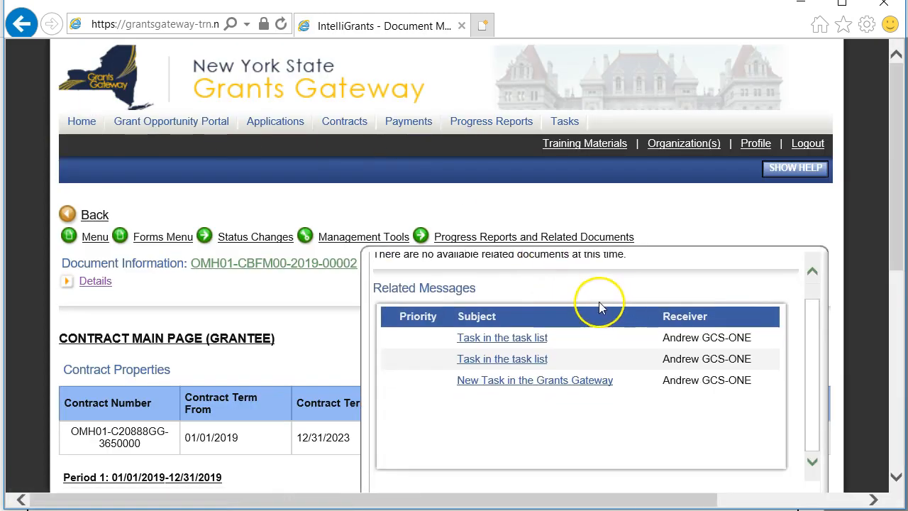
scroll(463, 355, "down", 5)
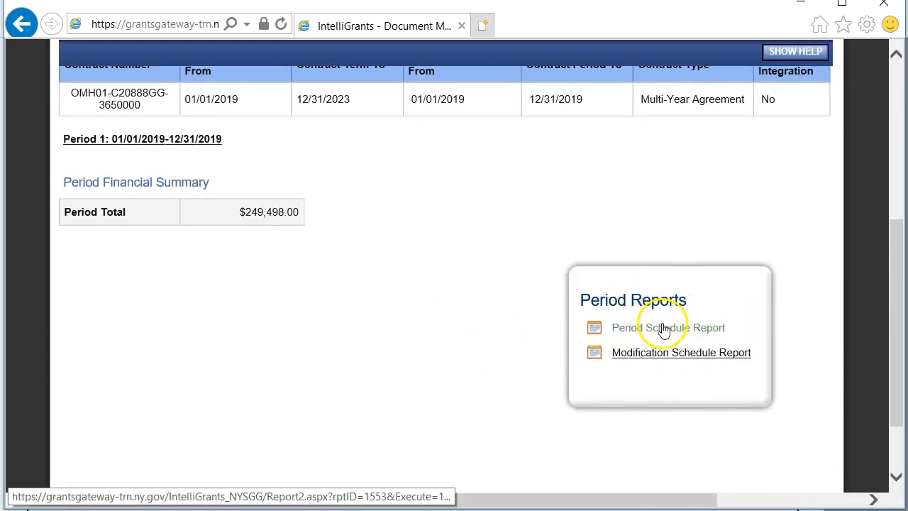
scroll(486, 351, "up", 1)
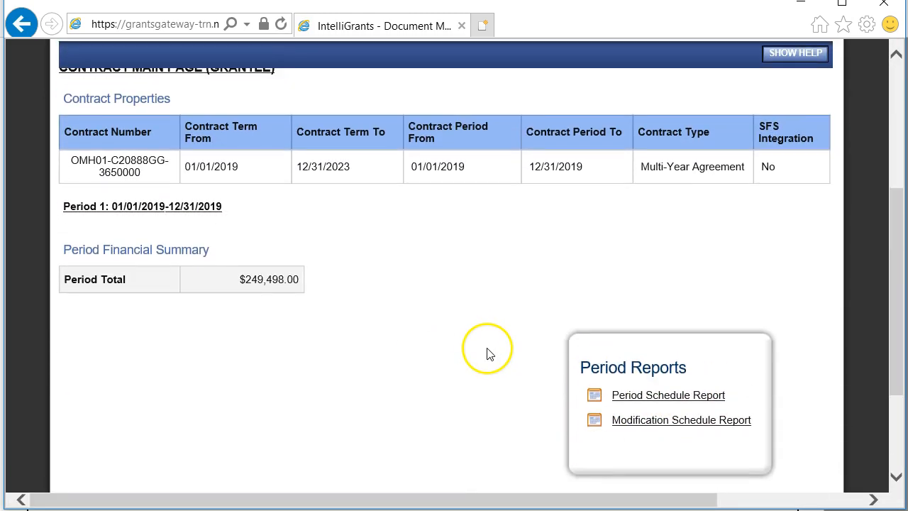
left_click(649, 399)
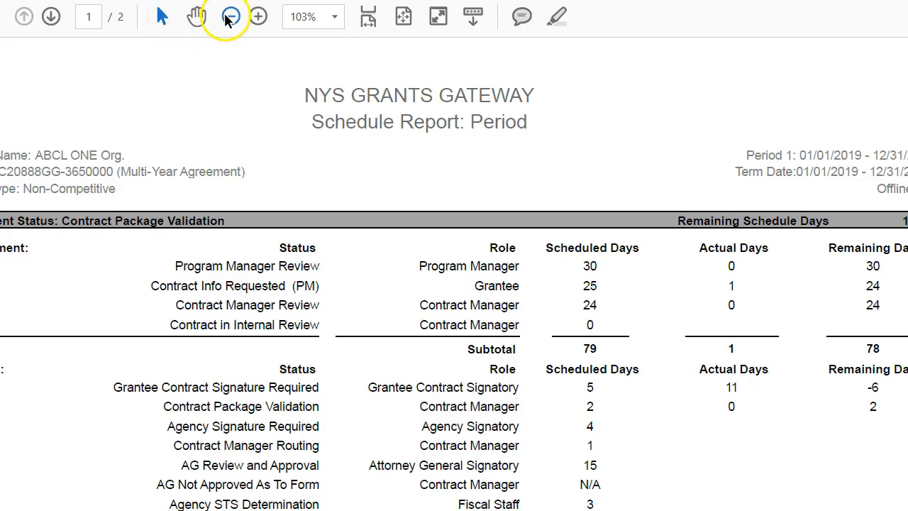
Step: Examine the period schedule report's scheduled, actual and remaining days, plus the status history on its second page
left_click(230, 17)
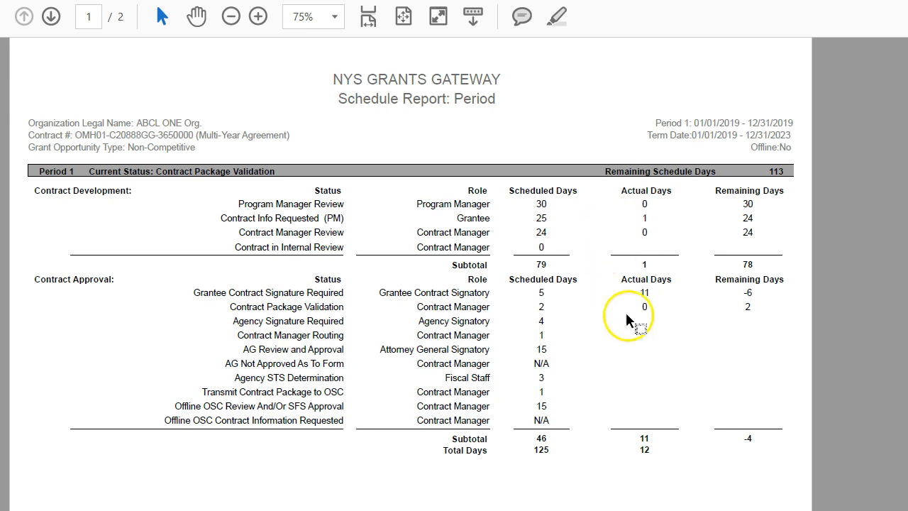
scroll(634, 336, "down", 1)
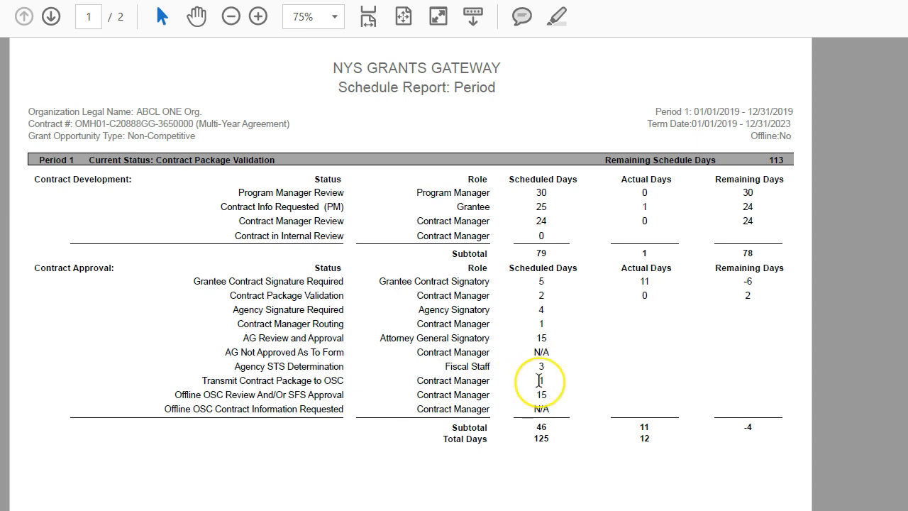
scroll(537, 384, "down", 10)
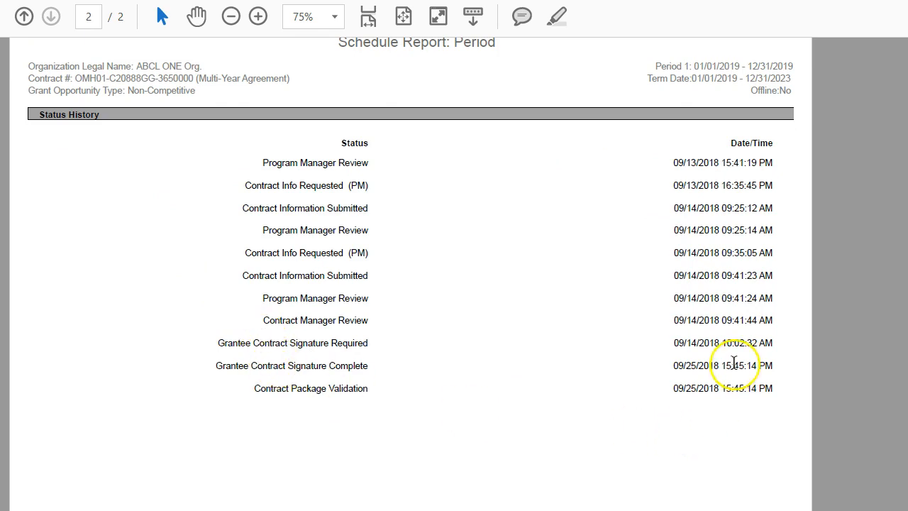
scroll(284, 342, "up", 10)
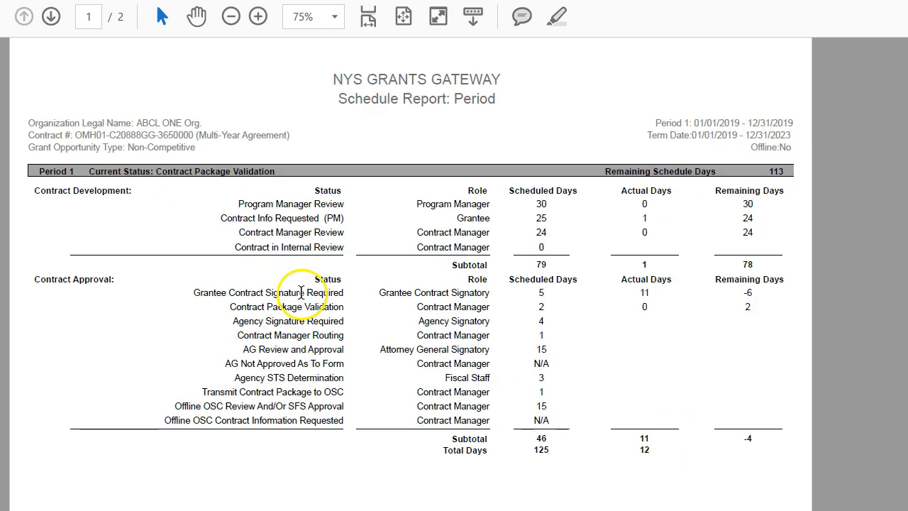